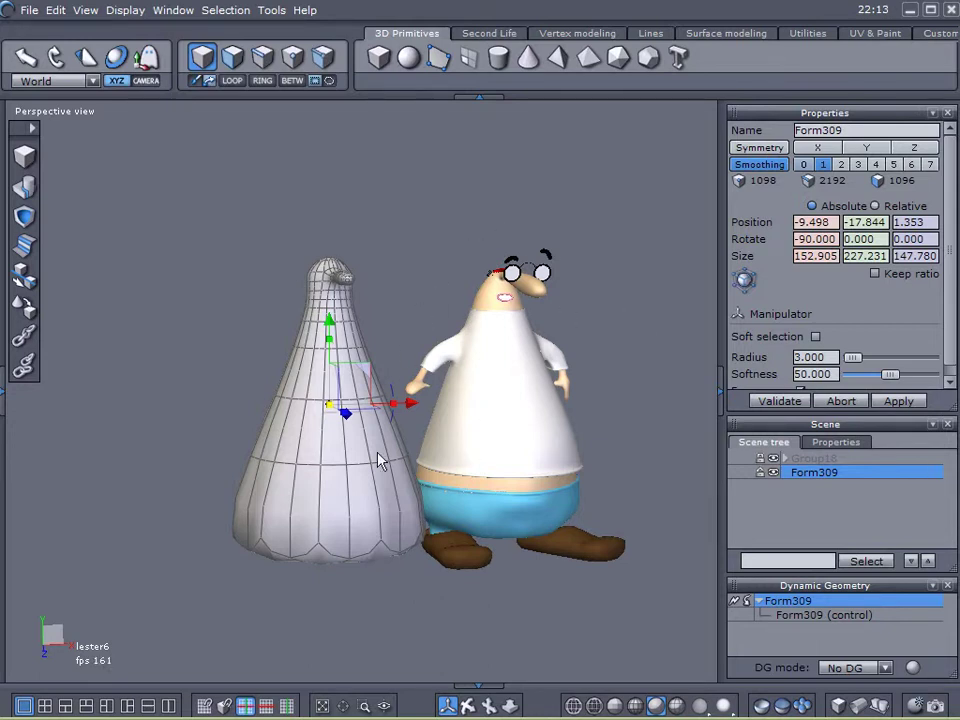
- Hide the reference character group beside the body form and deselect the body form
middle_drag(547, 411, 538, 439)
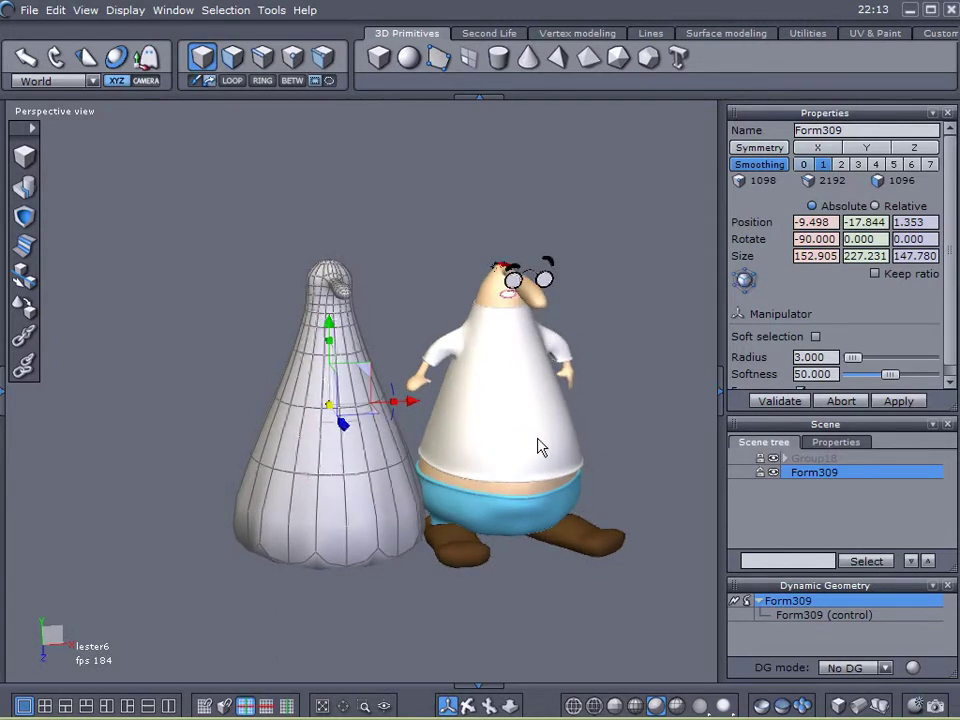
click(772, 459)
middle_drag(275, 455, 318, 434)
scroll(426, 410, up, 3)
middle_drag(426, 410, 499, 404)
middle_drag(531, 362, 615, 429)
scroll(574, 362, up, 3)
click(791, 518)
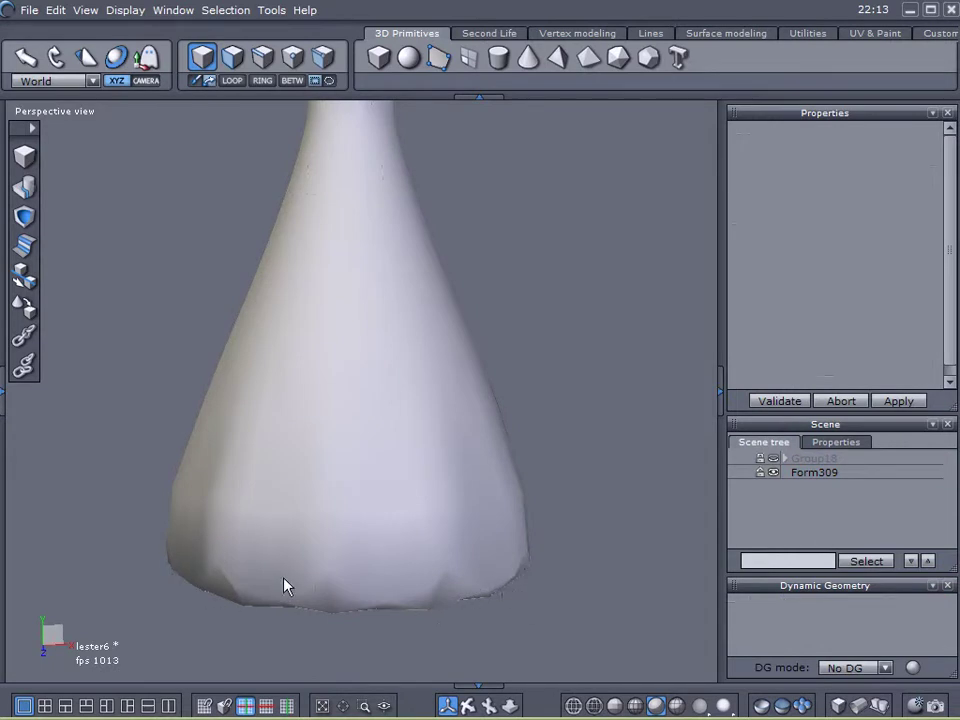
- Examine the body form's base, head and nose with ambient occlusion shading for surface irregularities
middle_drag(440, 617, 414, 630)
click(918, 706)
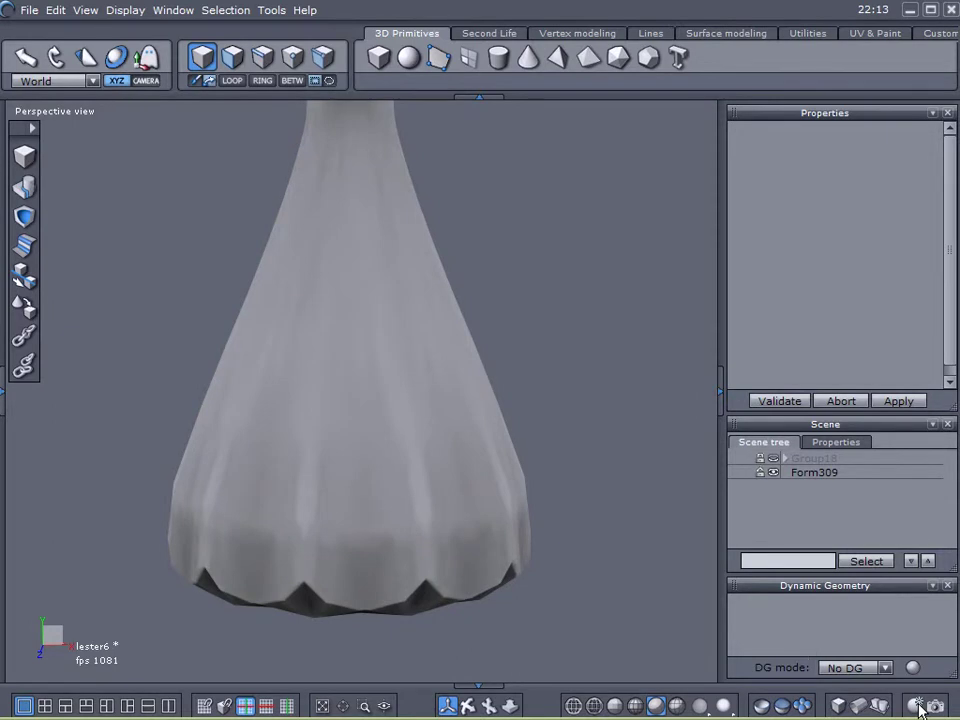
click(632, 341)
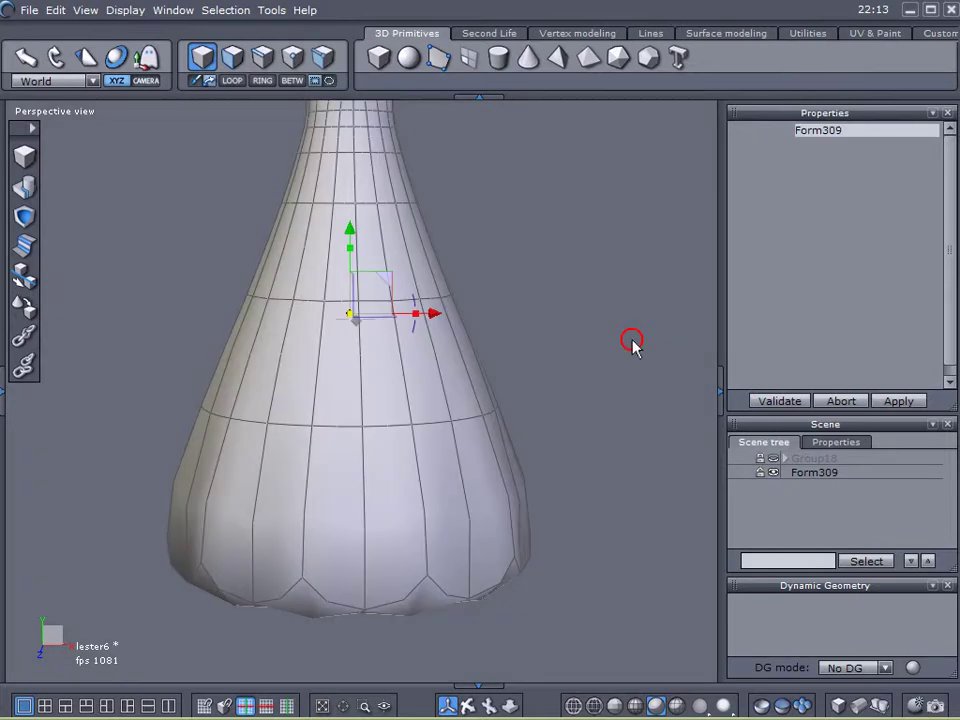
middle_drag(608, 296, 605, 359)
right_drag(607, 367, 423, 302)
scroll(423, 295, up, 4)
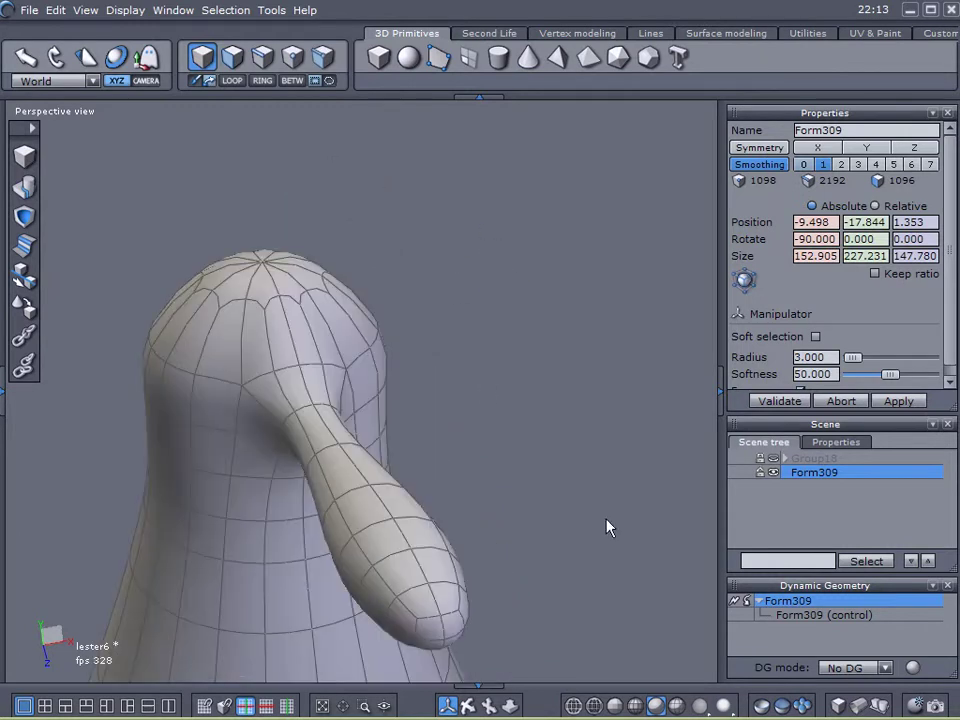
click(803, 507)
click(919, 702)
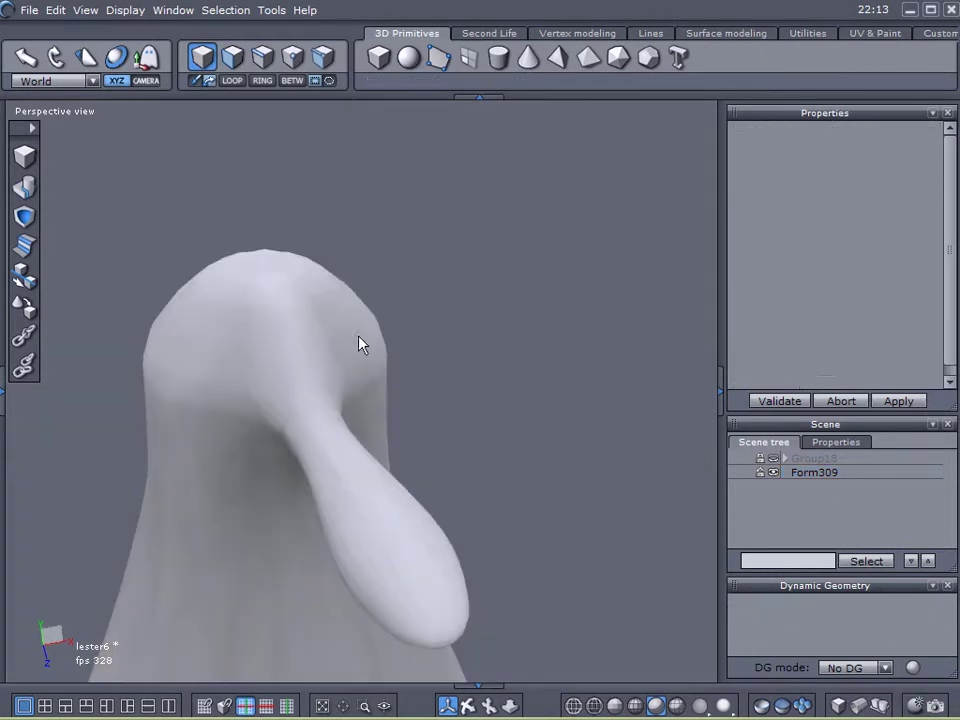
right_drag(322, 331, 378, 359)
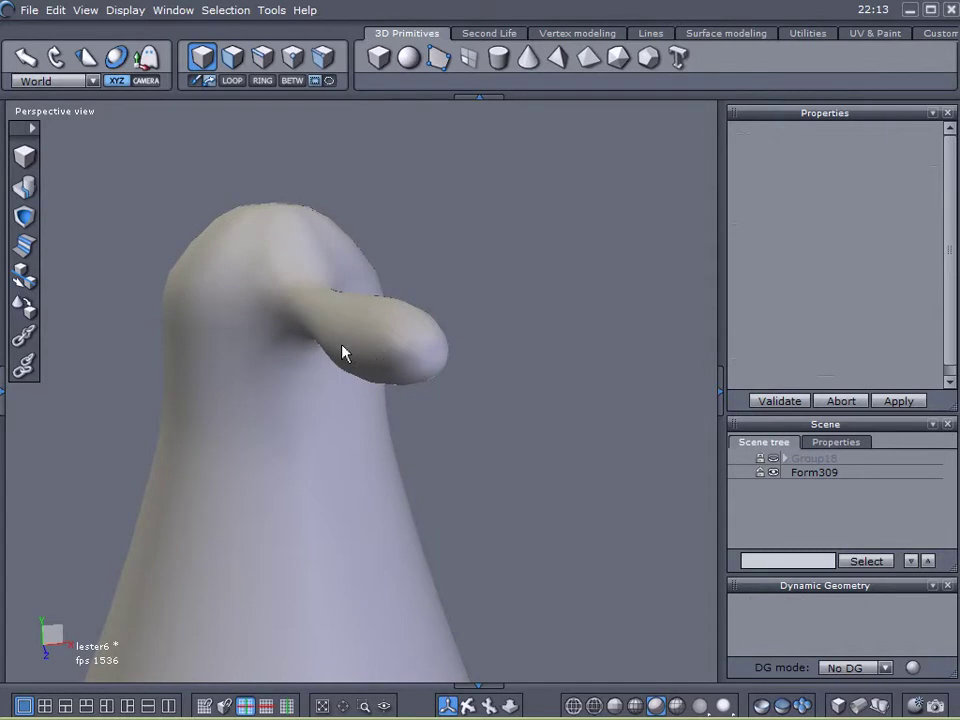
click(792, 473)
- Set the body form's smoothing to level 0 and collapse its dynamic geometry
right_drag(410, 338, 424, 448)
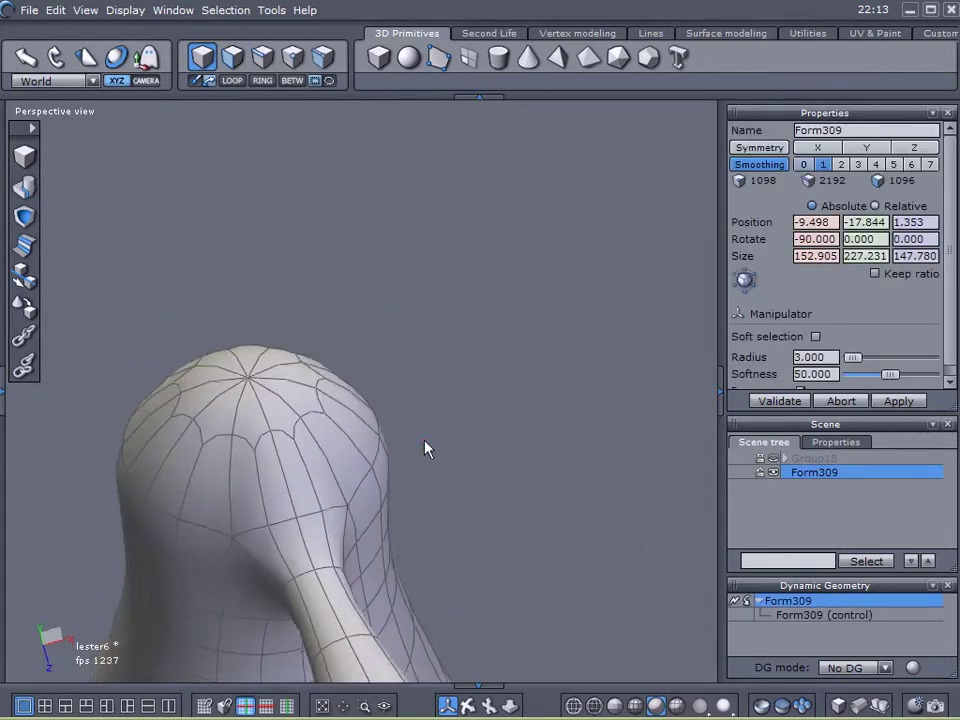
click(803, 165)
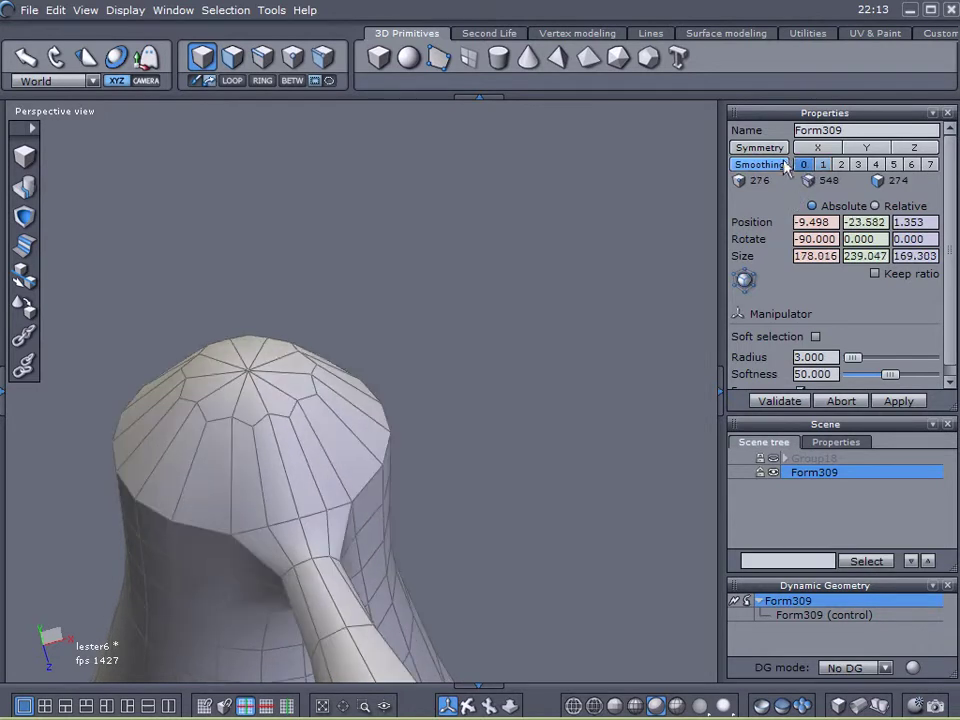
right_drag(600, 326, 650, 354)
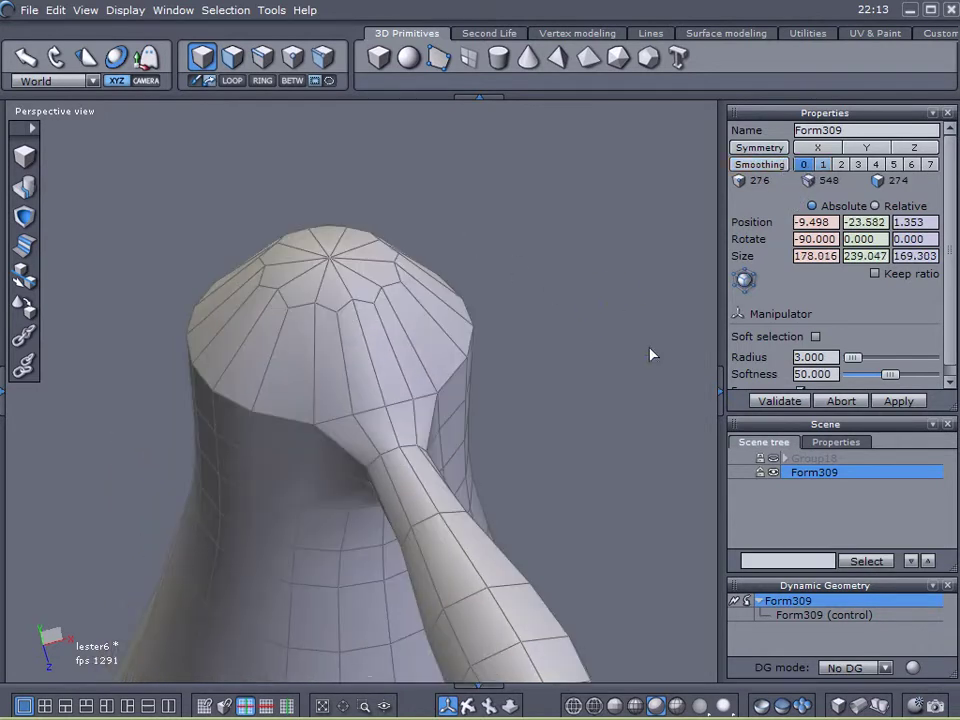
click(735, 602)
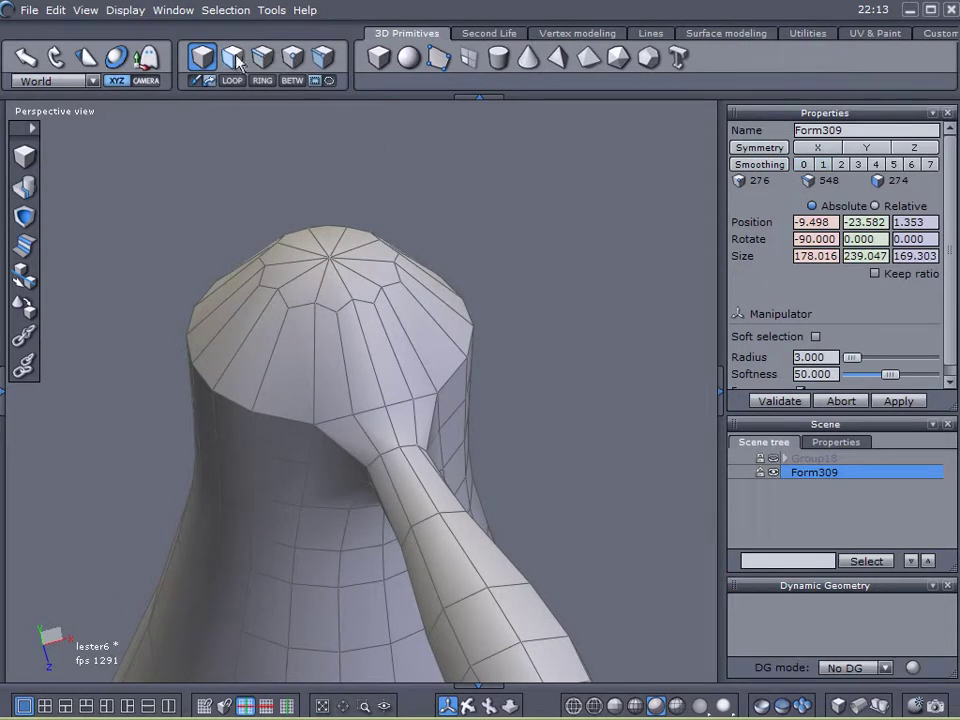
- Delete the star-shaped cap of faces at the very top of the head
mouse_move(290, 267)
mouse_down()
mouse_move(313, 253)
mouse_move(343, 272)
mouse_move(313, 289)
mouse_up()
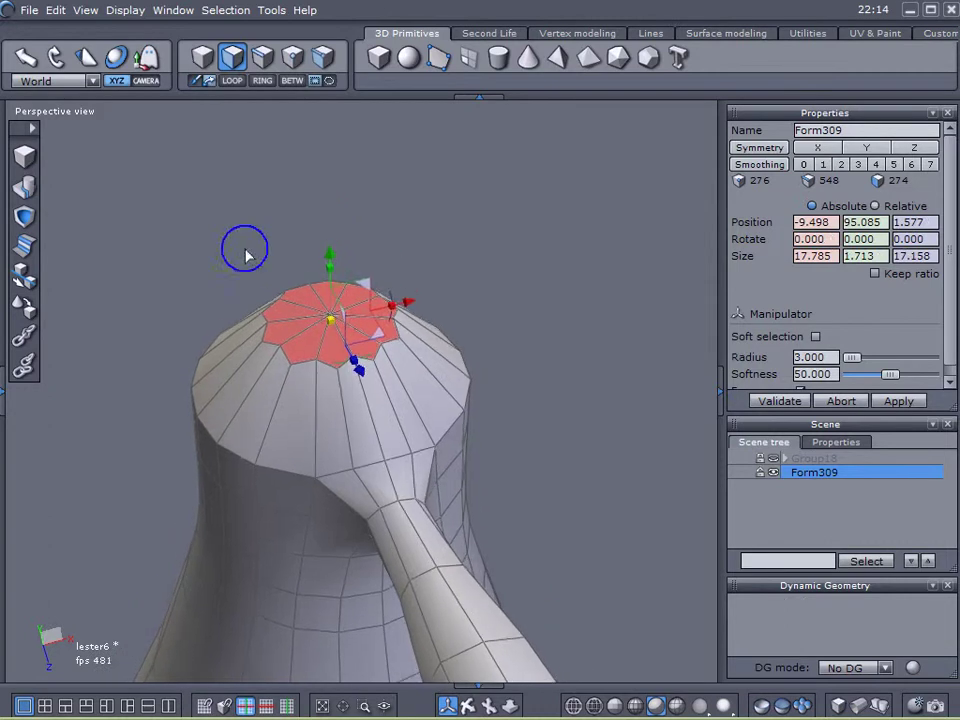
key(Delete)
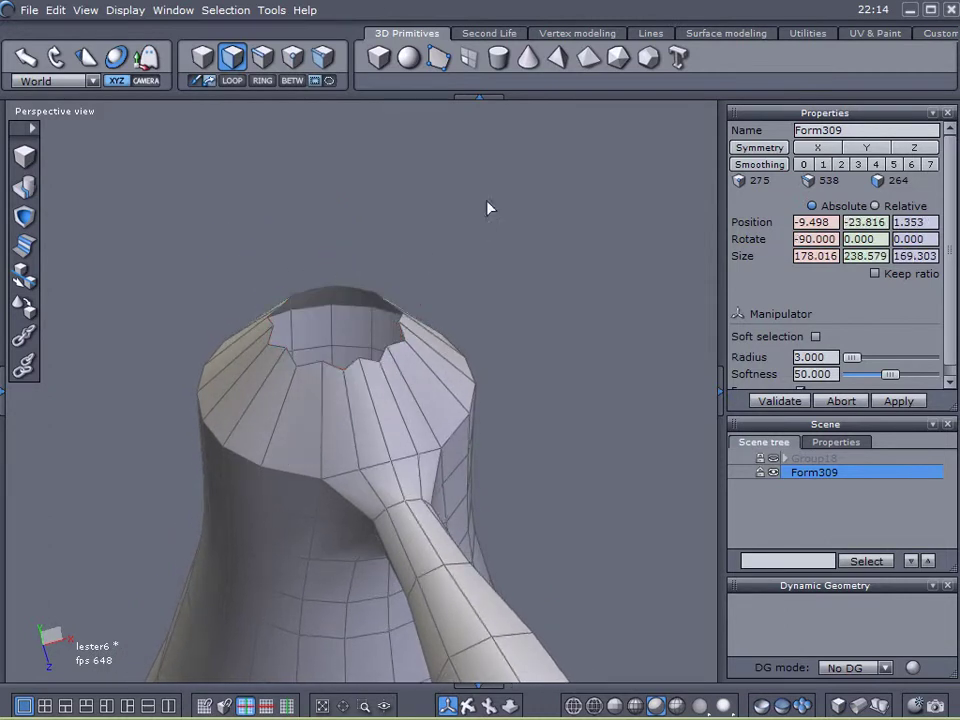
- Select the boundary edge loop of the head opening and flatten it vertically to a Y size of about 0.016
click(264, 60)
alt+drag(386, 293, 369, 219)
scroll(369, 220, up, 3)
click(328, 204)
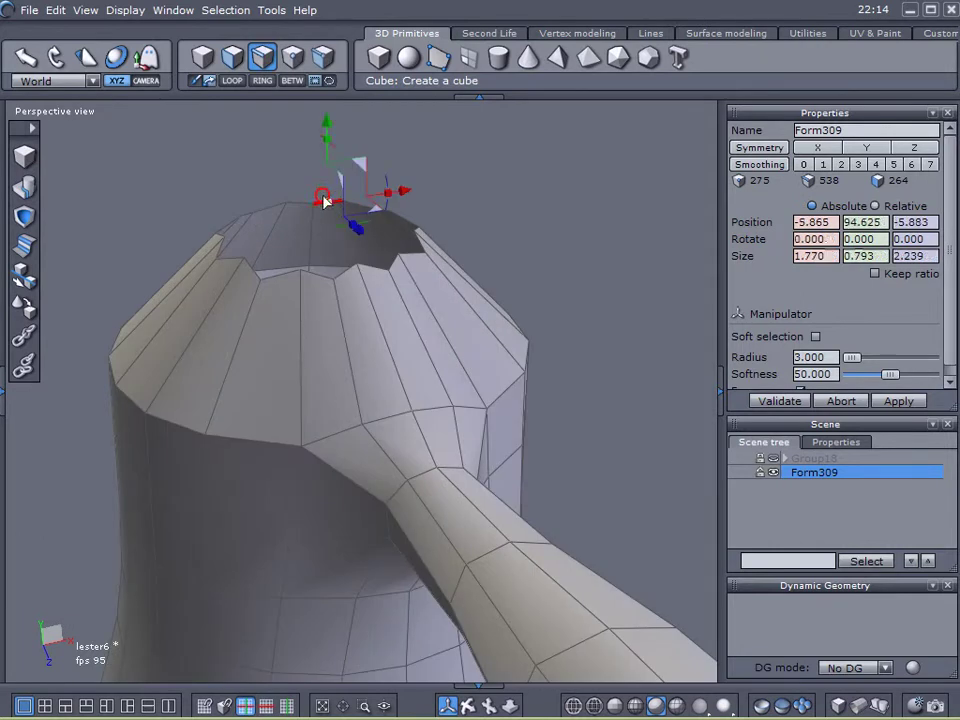
click(232, 82)
alt+drag(302, 241, 310, 172)
mouse_move(309, 165)
middle_down()
mouse_move(308, 153)
mouse_move(308, 162)
middle_up()
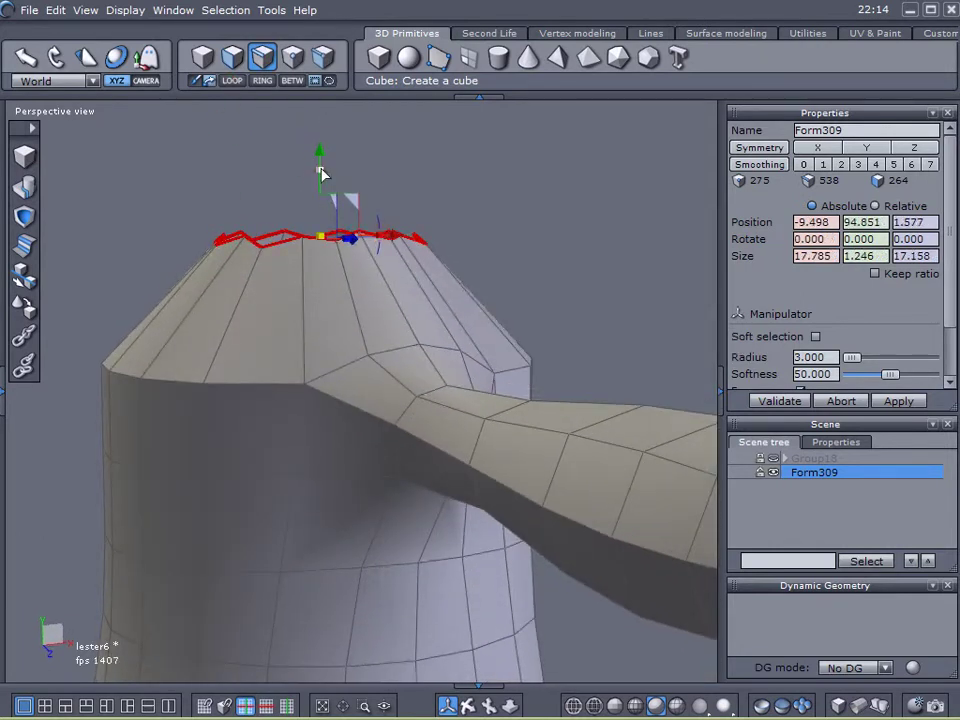
drag(321, 171, 326, 272)
scroll(301, 242, up, 3)
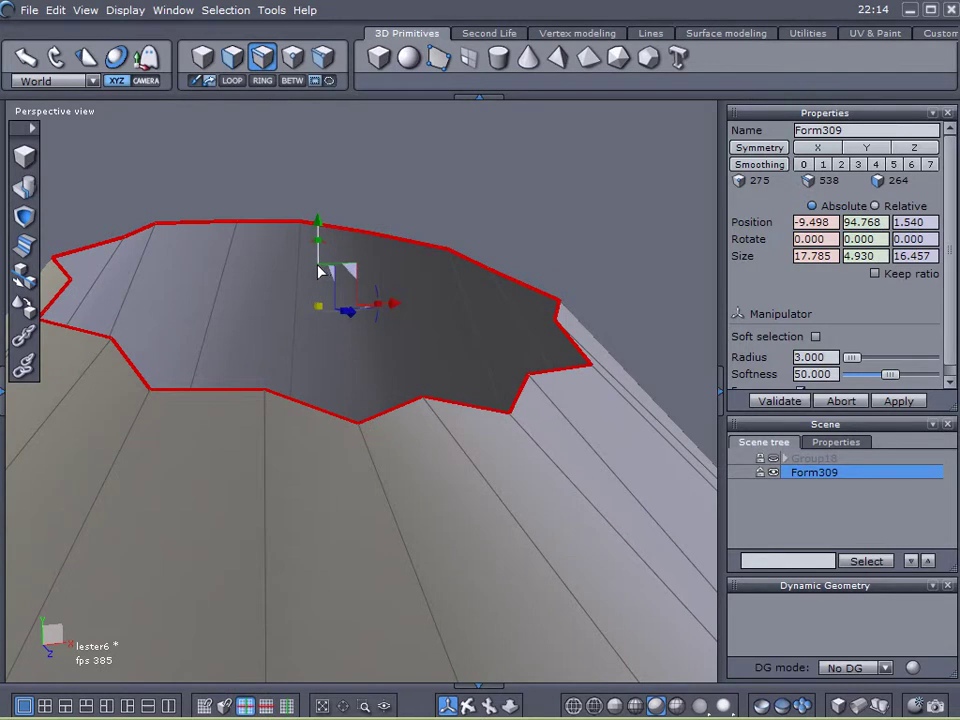
key(ctrl+z)
mouse_move(276, 297)
middle_down()
mouse_move(269, 280)
mouse_move(277, 281)
middle_up()
drag(312, 247, 326, 311)
- Scale the ten inward points of the head opening outward to about 16.694 by 17.688 so the rim is round
middle_drag(508, 305, 524, 500)
scroll(523, 498, down, 5)
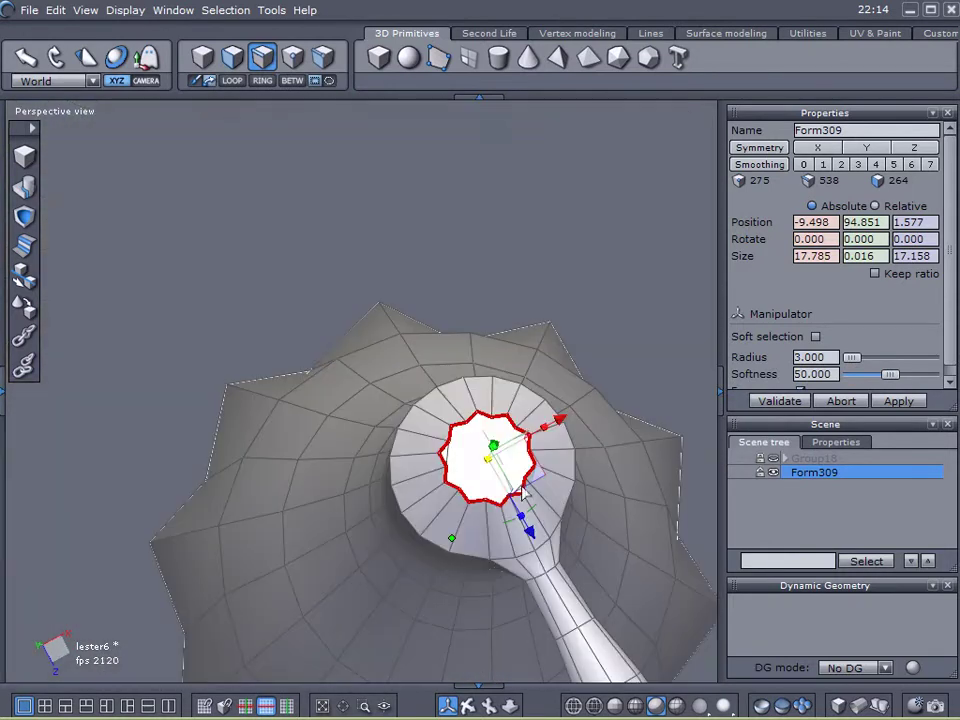
scroll(474, 448, up, 3)
middle_drag(467, 437, 505, 403)
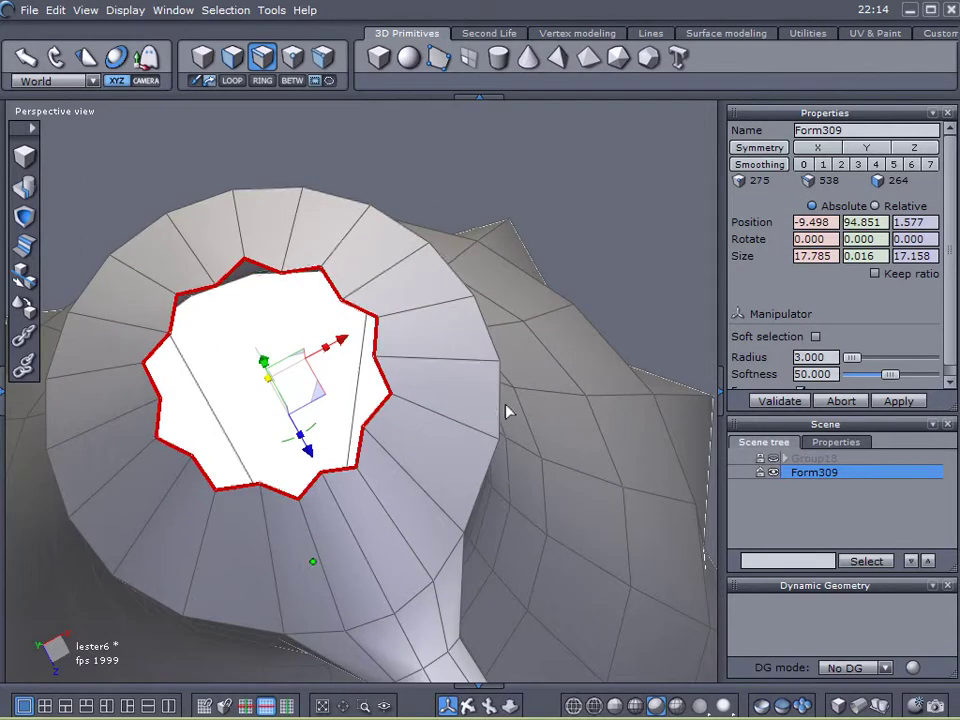
click(293, 60)
middle_drag(332, 249, 470, 357)
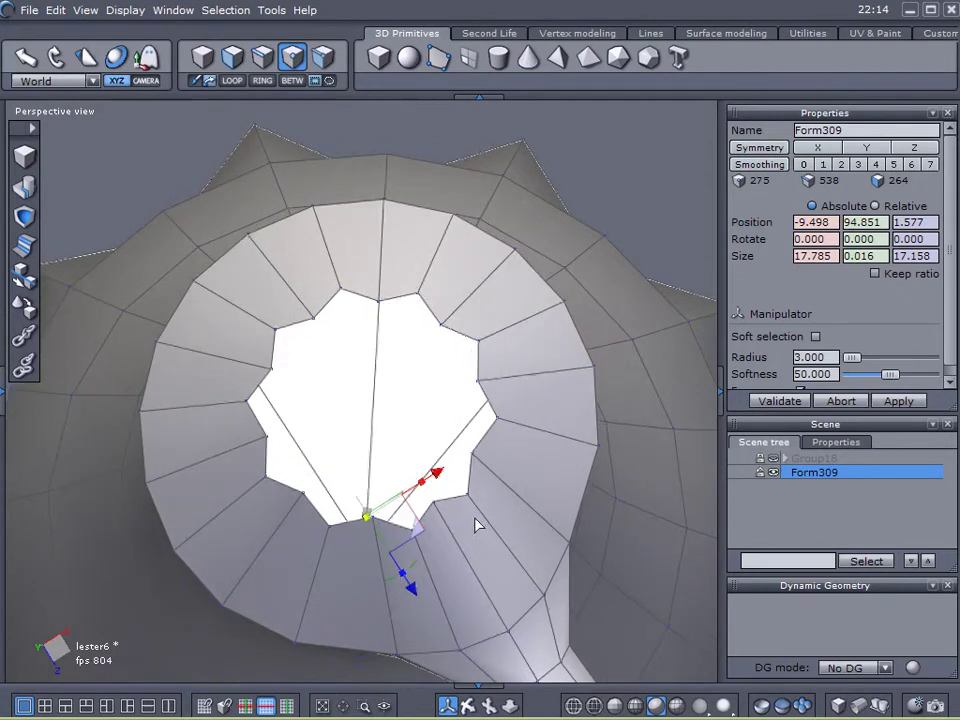
click(440, 326)
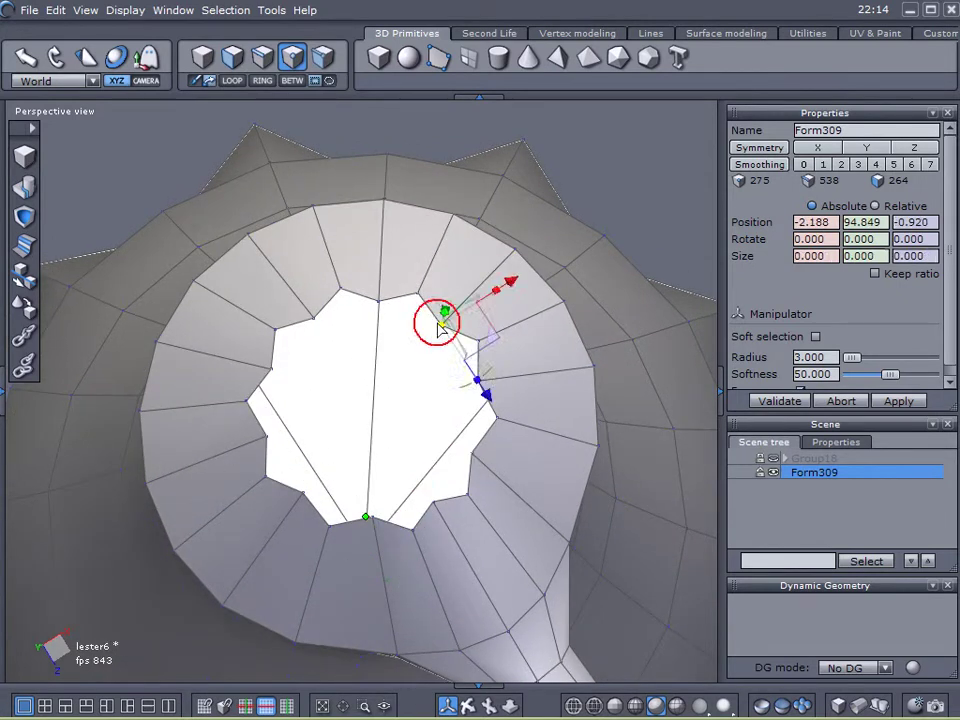
shift+click(377, 303)
shift+click(314, 318)
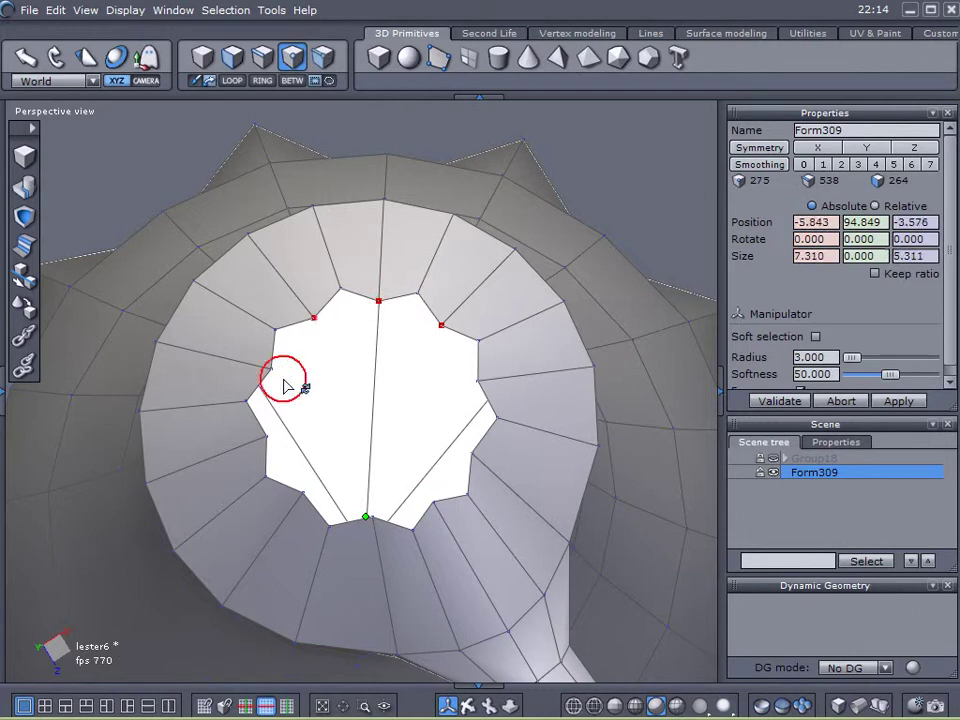
shift+click(270, 370)
shift+click(266, 437)
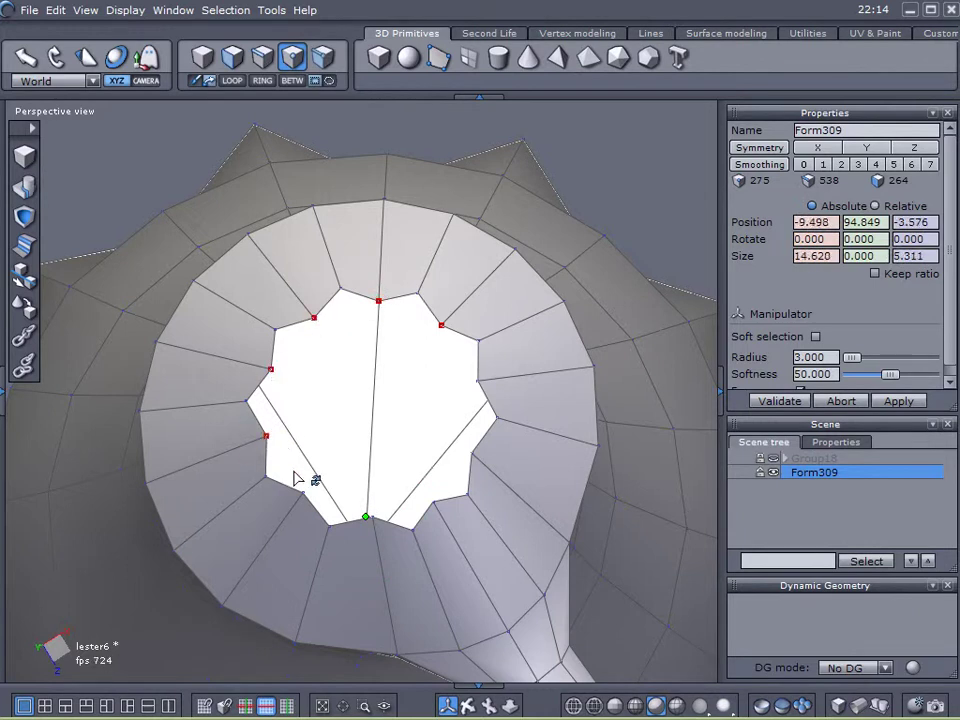
shift+click(302, 493)
shift+click(371, 517)
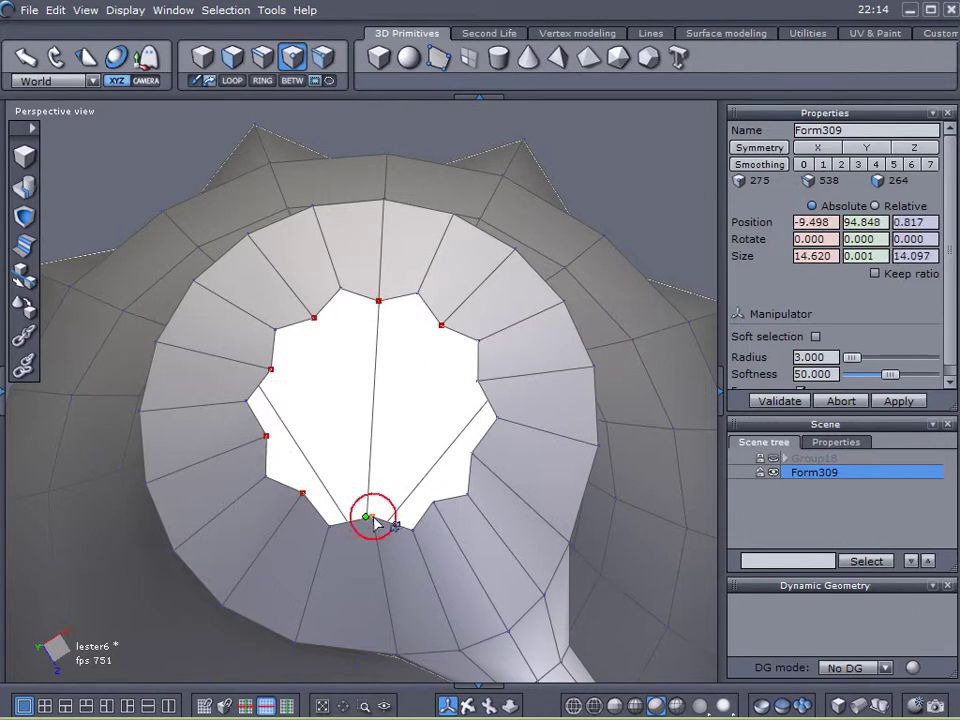
shift+click(471, 452)
shift+click(478, 381)
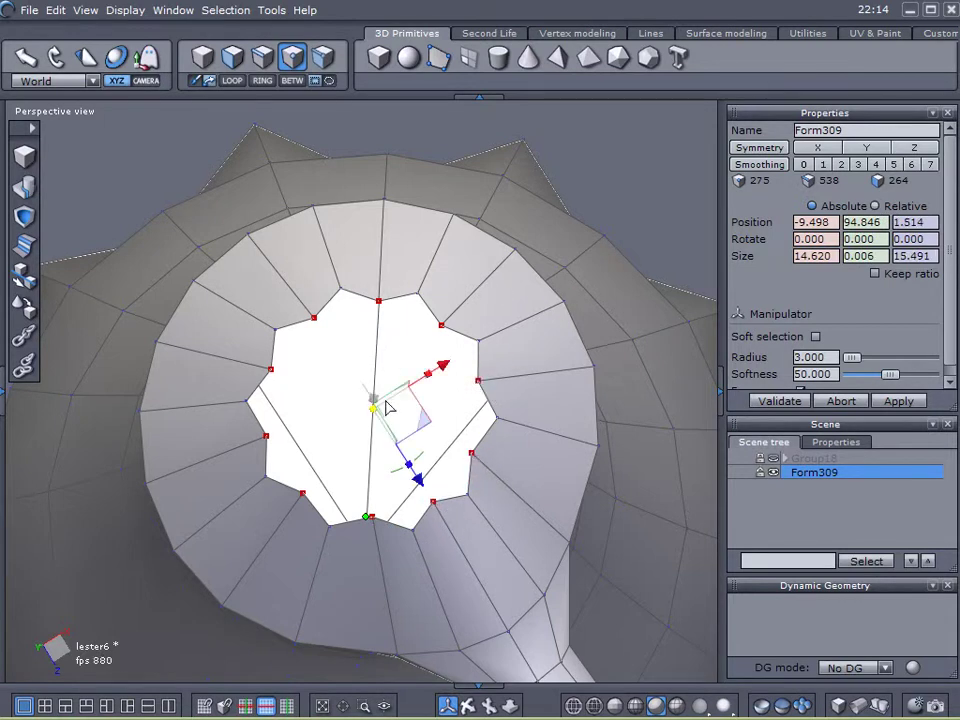
drag(375, 407, 414, 418)
right_drag(317, 422, 432, 356)
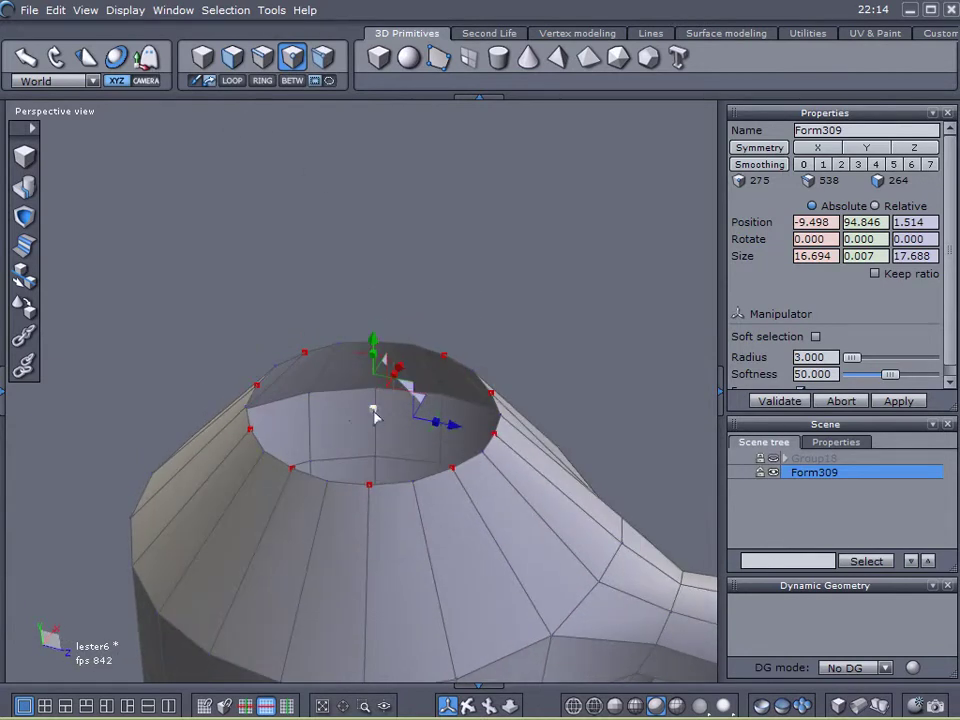
mouse_move(371, 413)
mouse_down()
mouse_move(461, 381)
mouse_move(352, 413)
mouse_move(343, 427)
mouse_move(372, 420)
mouse_up()
key(ctrl+z)
middle_drag(325, 409, 308, 446)
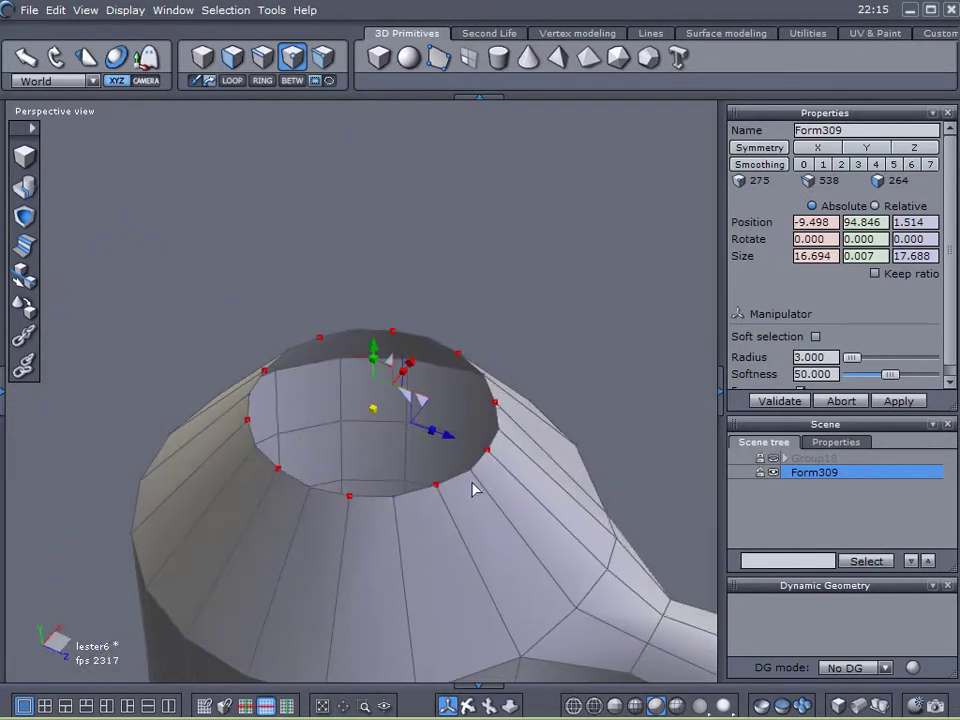
- Delete the star-shaped cap of faces closing the underside of the body
click(768, 537)
scroll(615, 473, down, 5)
middle_drag(615, 473, 504, 268)
click(232, 56)
click(786, 477)
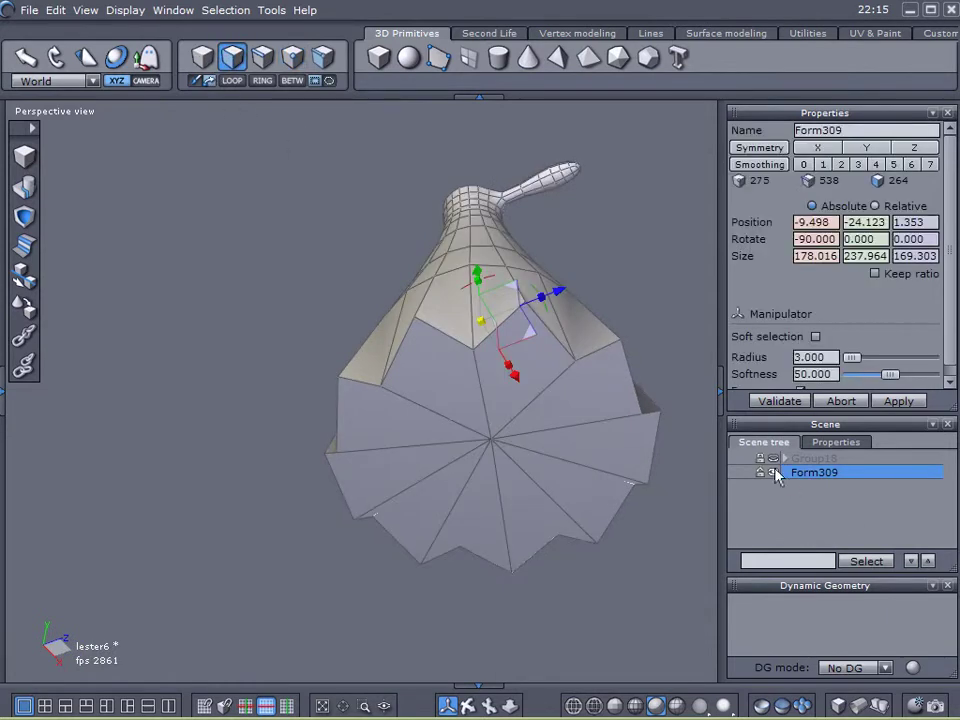
mouse_move(562, 384)
mouse_down()
mouse_move(442, 402)
mouse_move(519, 404)
mouse_move(480, 396)
mouse_up()
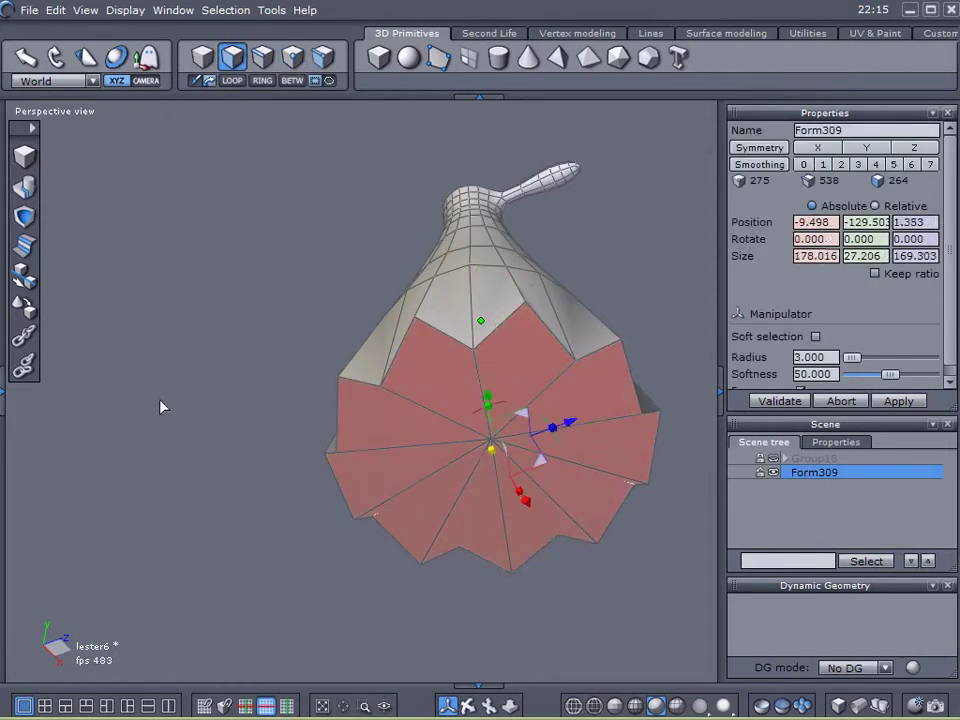
key(Delete)
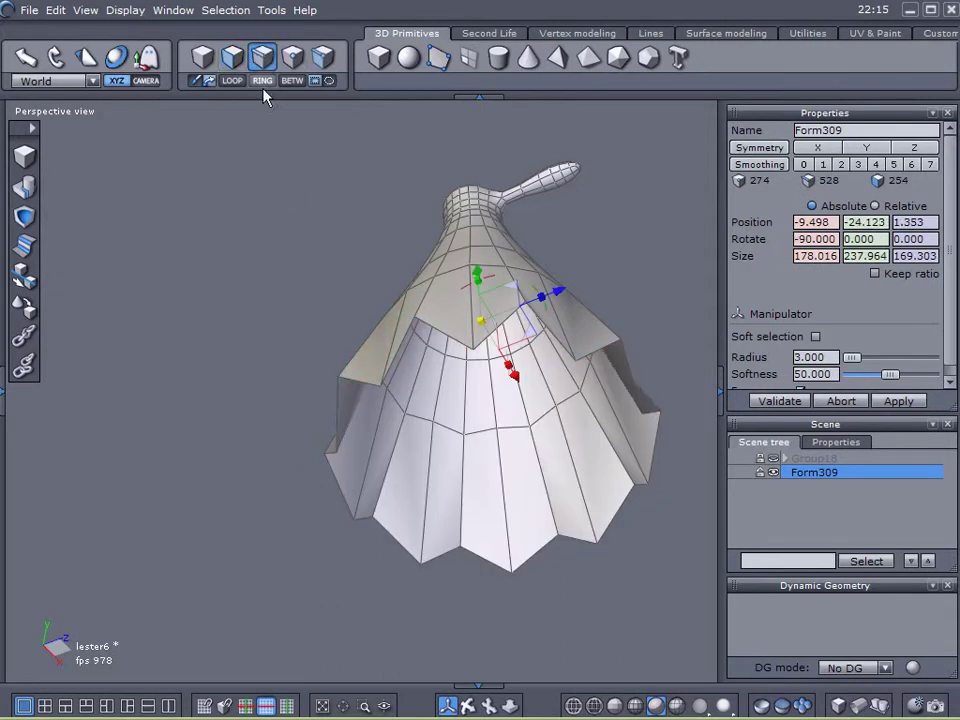
- Select the boundary edge loop of the body's open base and flatten it vertically to a Y size of about 0.28
middle_drag(334, 321, 358, 415)
click(455, 524)
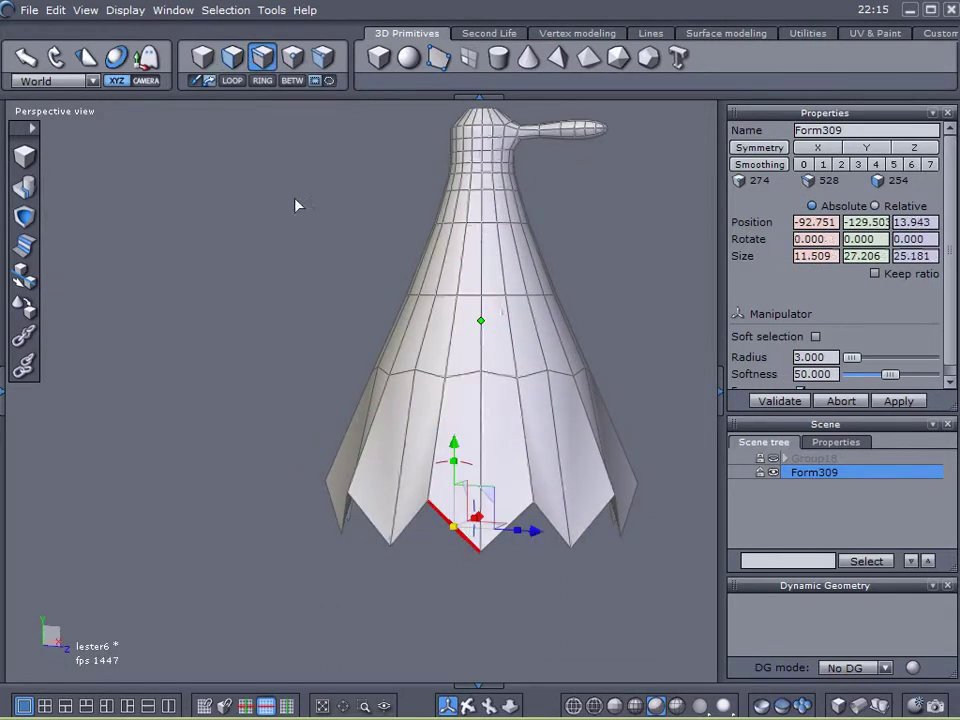
click(231, 80)
drag(484, 445, 486, 505)
middle_drag(553, 540, 561, 522)
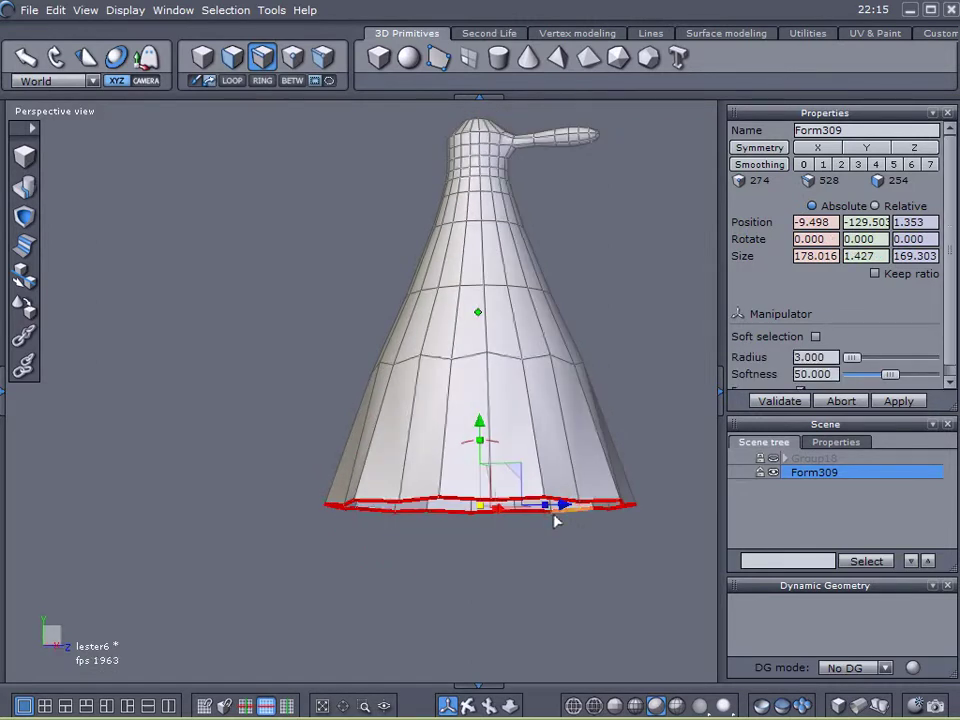
scroll(561, 520, up, 2)
scroll(530, 508, up, 3)
mouse_move(504, 538)
middle_down()
mouse_move(512, 559)
mouse_move(510, 550)
middle_up()
mouse_move(404, 500)
mouse_down()
mouse_move(408, 478)
mouse_move(406, 505)
mouse_up()
- Scale the inward points of the base rim outward to about 172.111 by 180.968 so the rim is round
middle_drag(264, 463, 320, 172)
scroll(430, 340, down, 5)
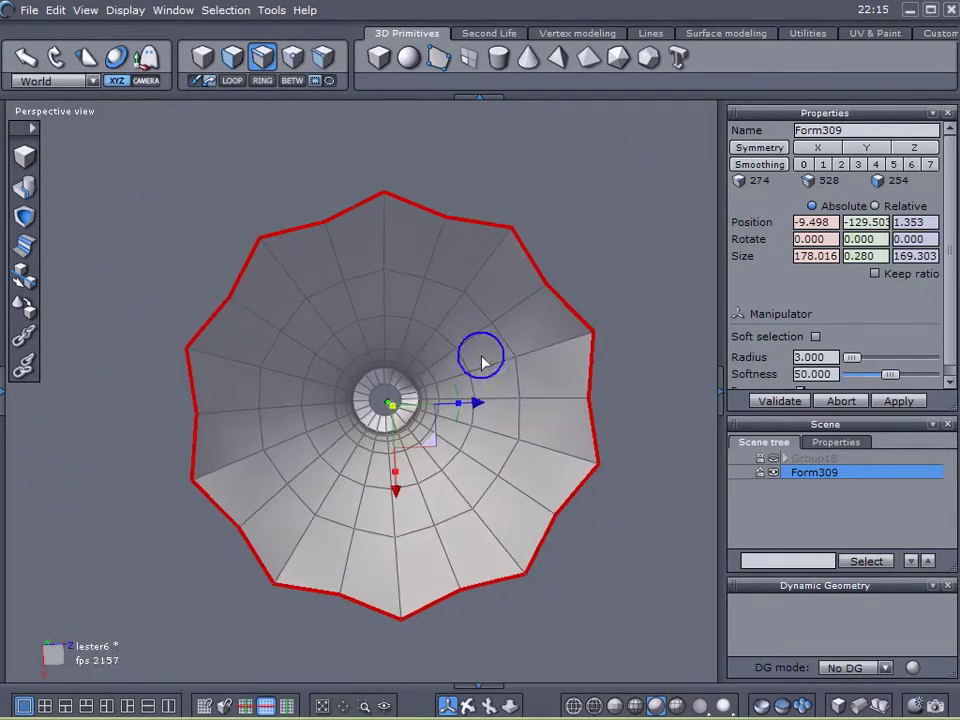
click(289, 59)
click(445, 216)
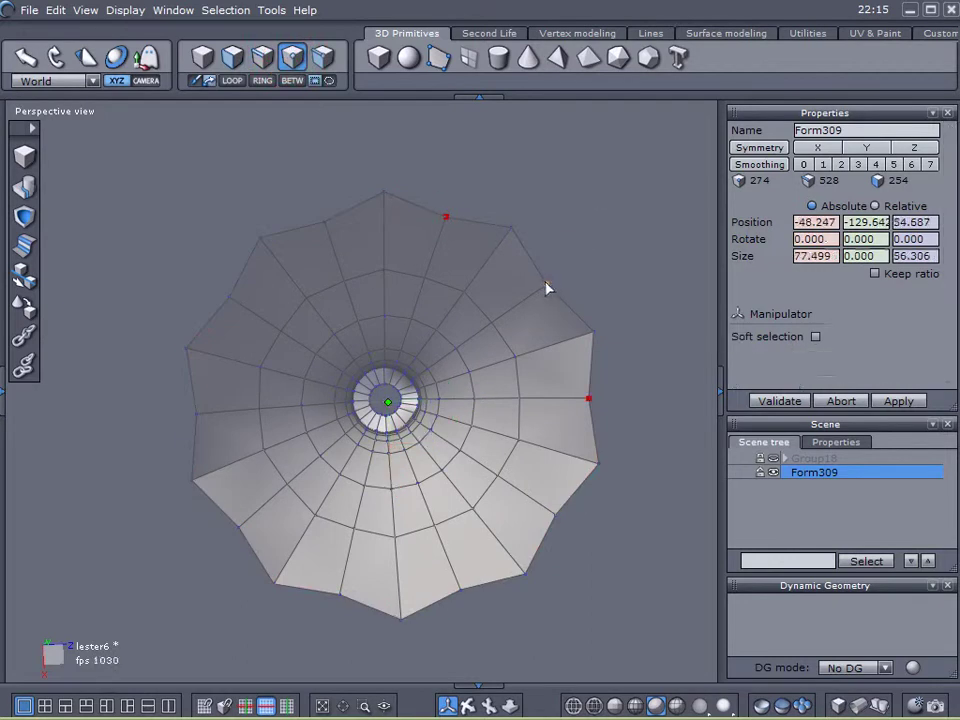
shift+click(554, 519)
shift+click(460, 589)
shift+click(340, 593)
shift+click(239, 527)
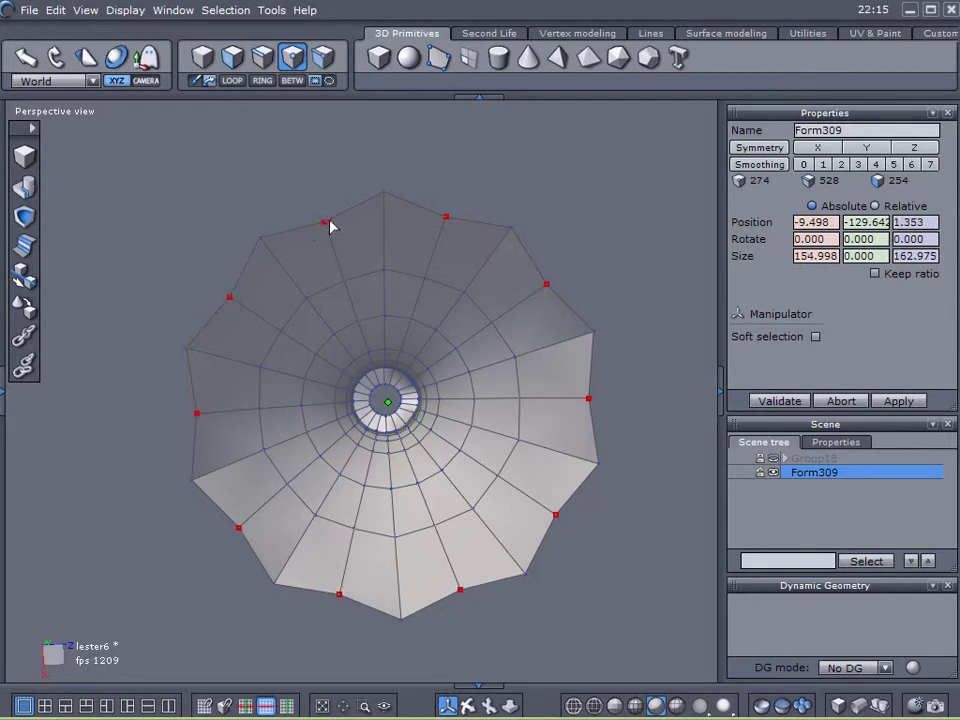
drag(391, 404, 424, 412)
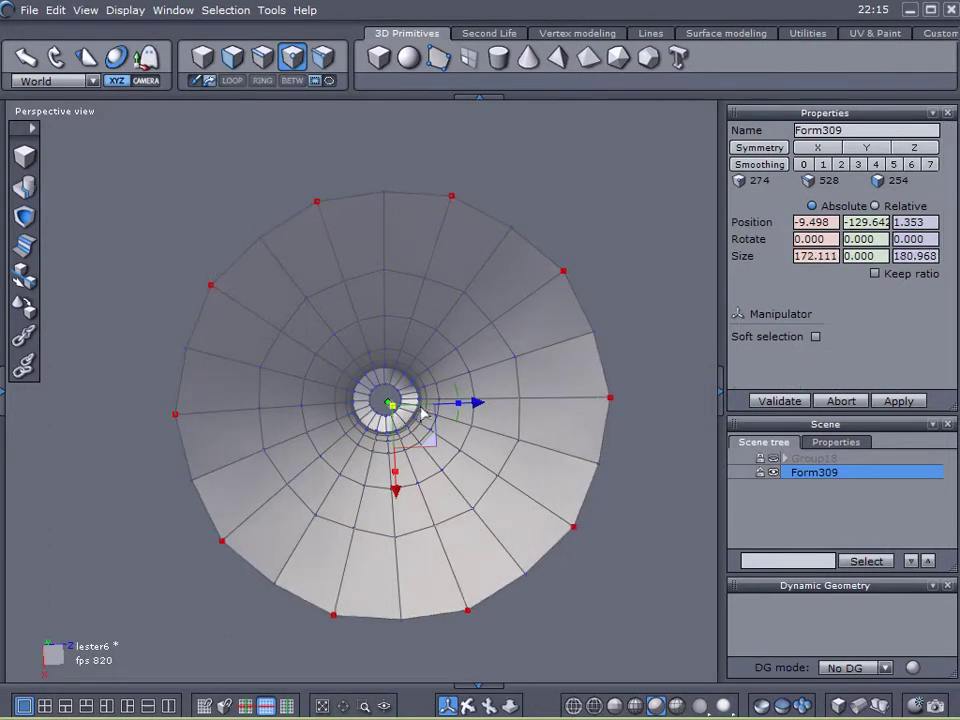
- Select the zigzag horizontal edge loop above the body's base and flatten it vertically so it lies level
middle_drag(403, 309, 458, 564)
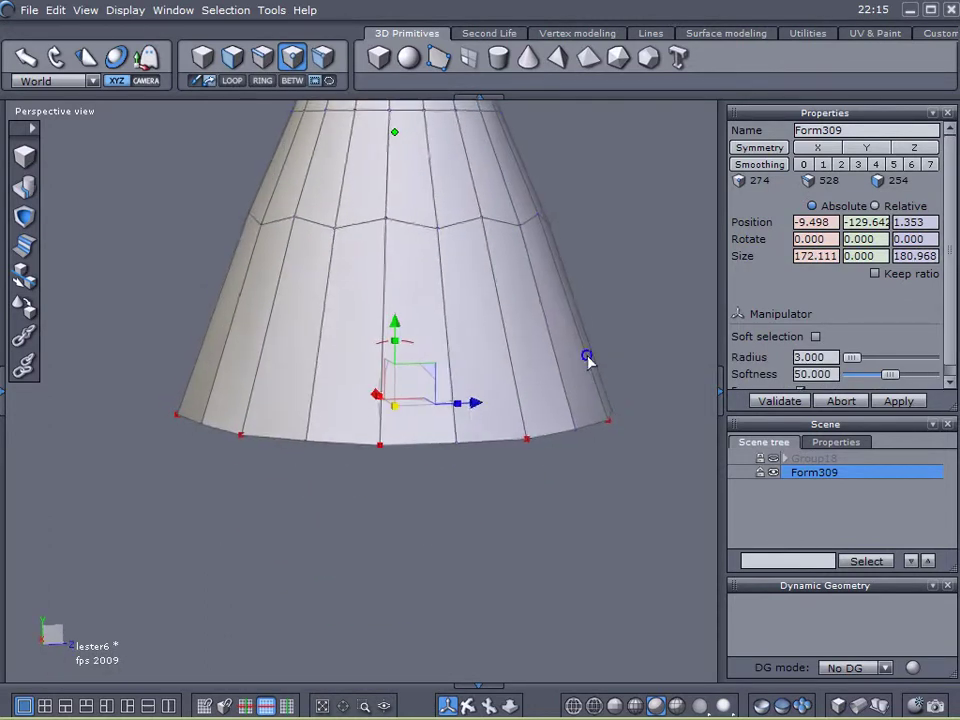
middle_drag(587, 362, 586, 427)
click(262, 57)
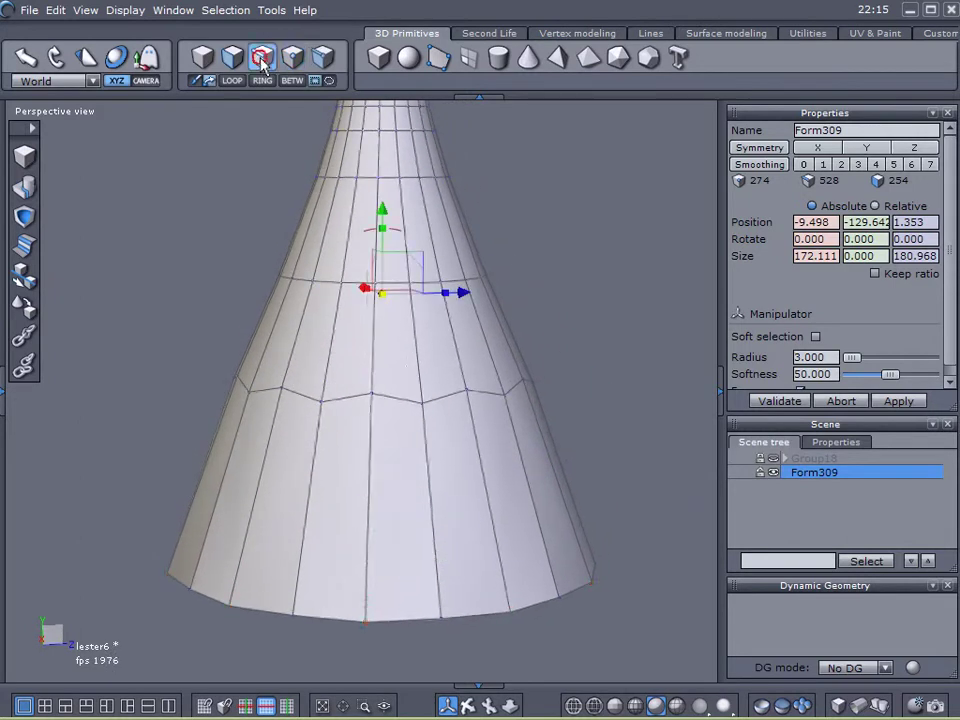
click(354, 401)
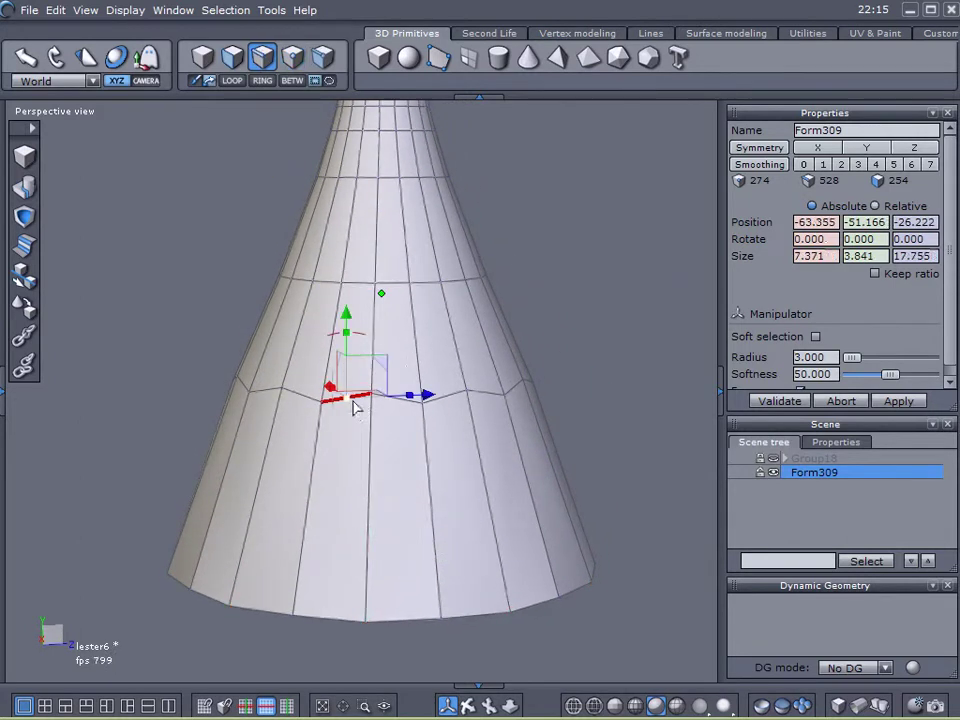
click(232, 82)
drag(385, 313, 385, 398)
right_drag(348, 408, 335, 380)
drag(386, 314, 381, 356)
right_drag(381, 356, 356, 360)
drag(382, 374, 377, 377)
right_drag(546, 406, 506, 418)
scroll(532, 374, down, 3)
middle_drag(554, 330, 546, 352)
click(595, 343)
right_drag(595, 343, 490, 330)
- Select the whole body object and close both of its open rims automatically with the Close tool
click(770, 491)
right_drag(572, 289, 433, 317)
click(433, 318)
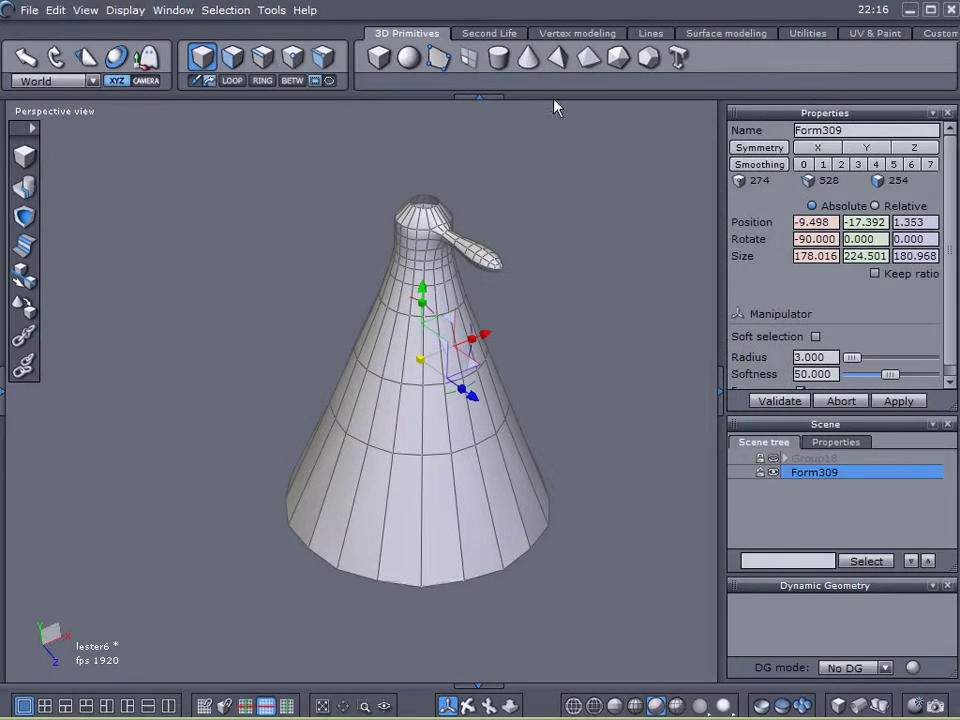
click(567, 34)
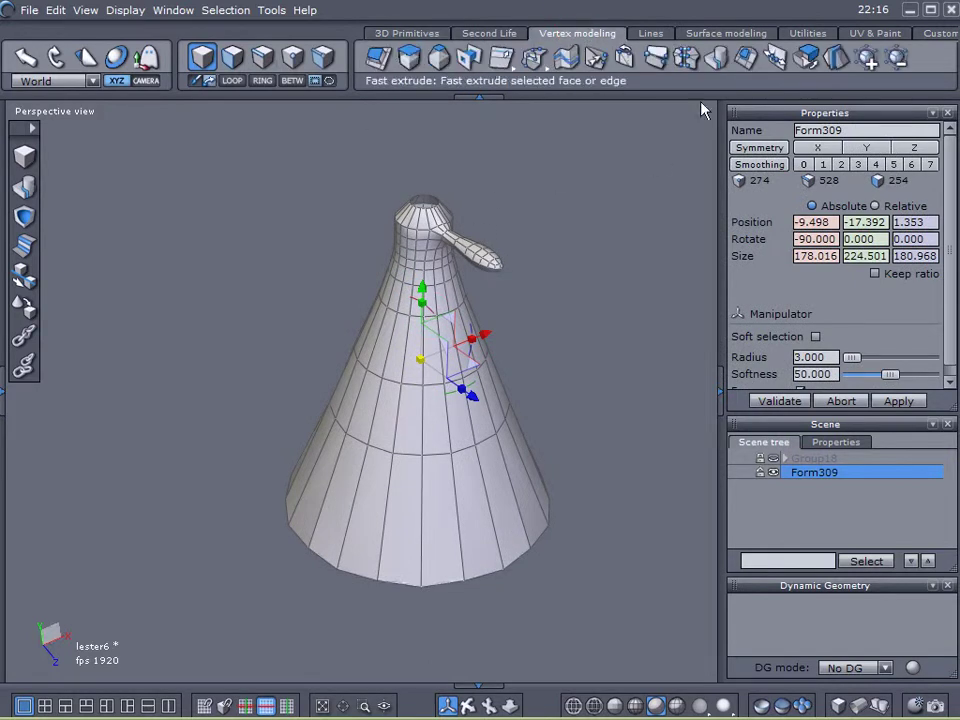
click(745, 58)
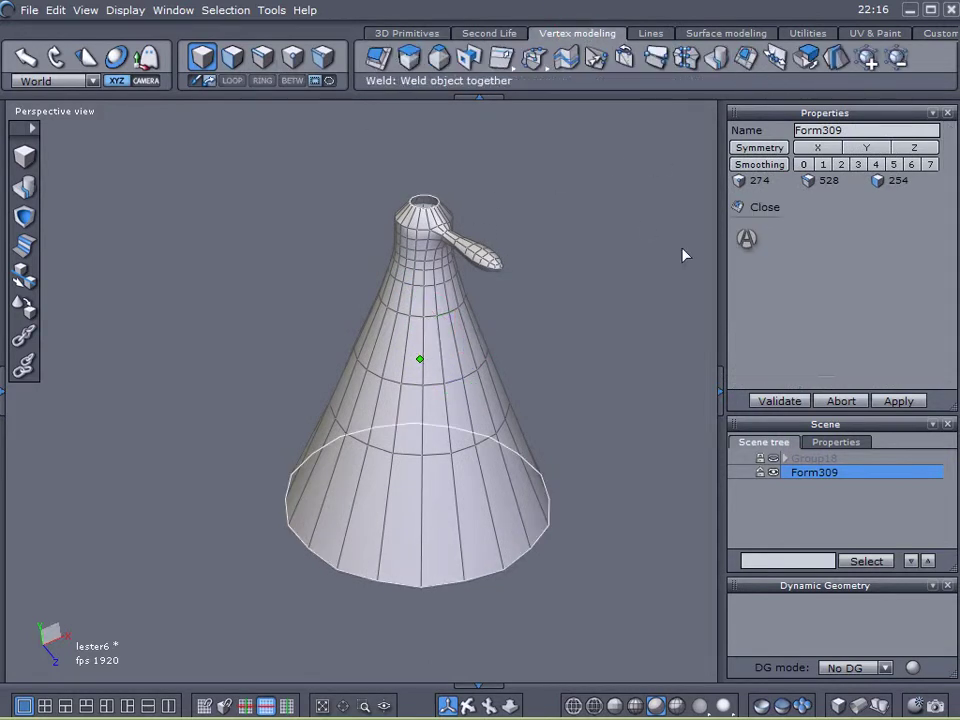
click(747, 243)
middle_drag(427, 205, 530, 146)
middle_drag(462, 471, 481, 362)
click(779, 400)
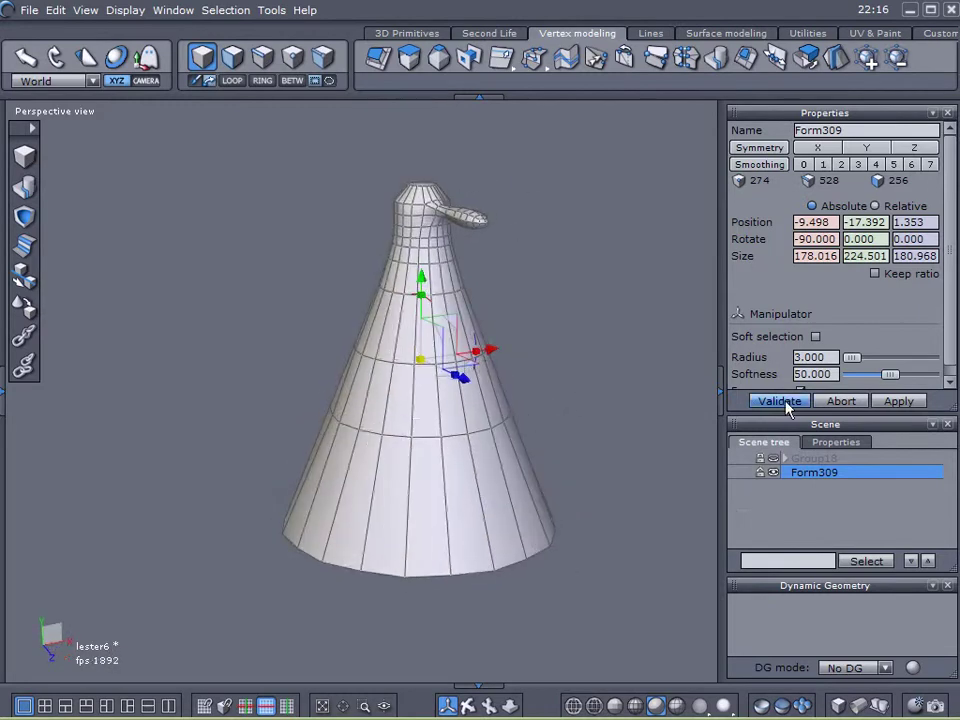
click(606, 283)
key(ctrl+z)
click(607, 282)
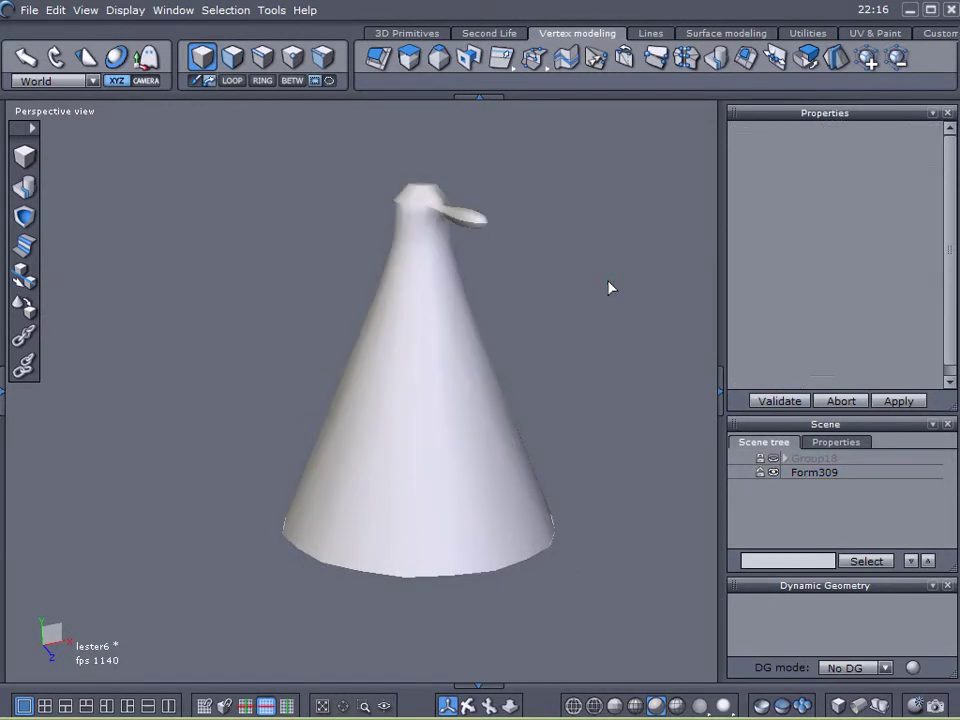
key(ctrl+z)
middle_drag(599, 293, 590, 354)
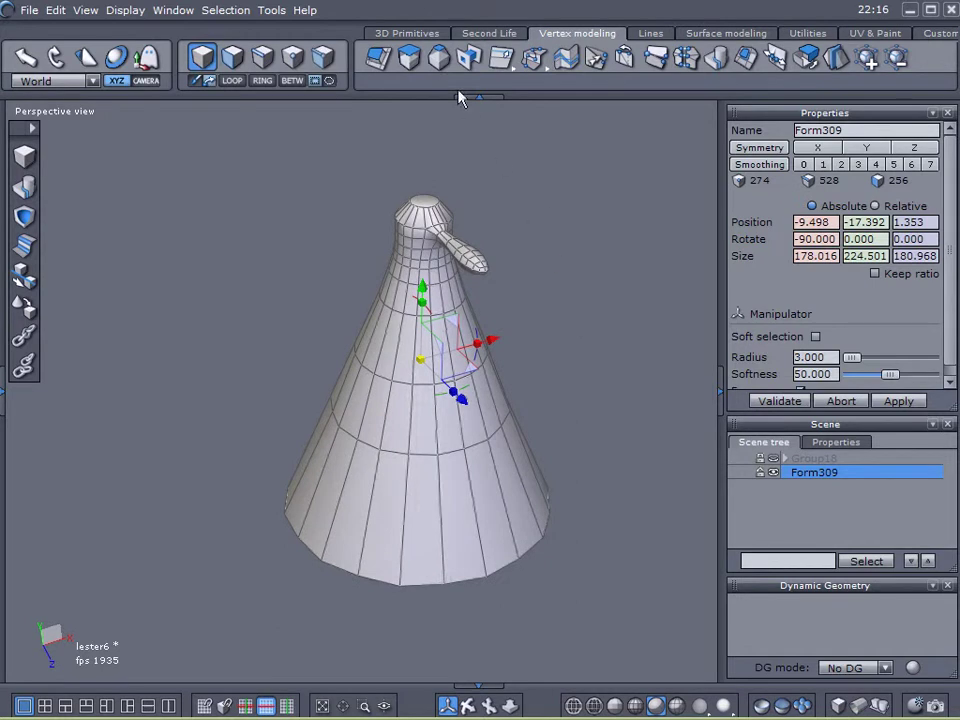
click(322, 57)
scroll(416, 202, up, 5)
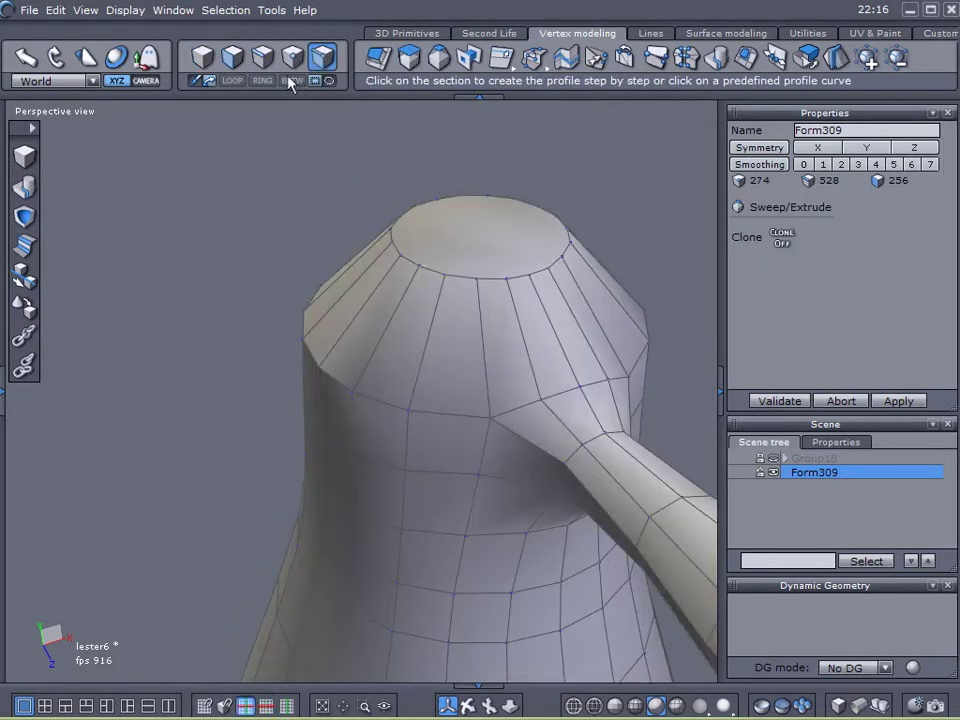
click(486, 214)
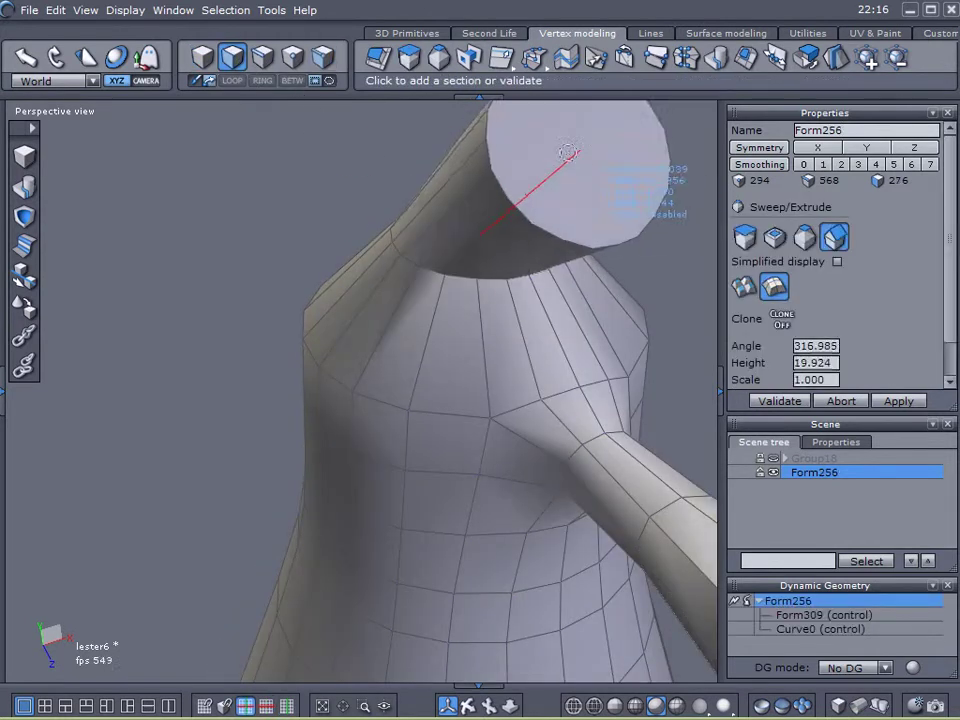
click(845, 400)
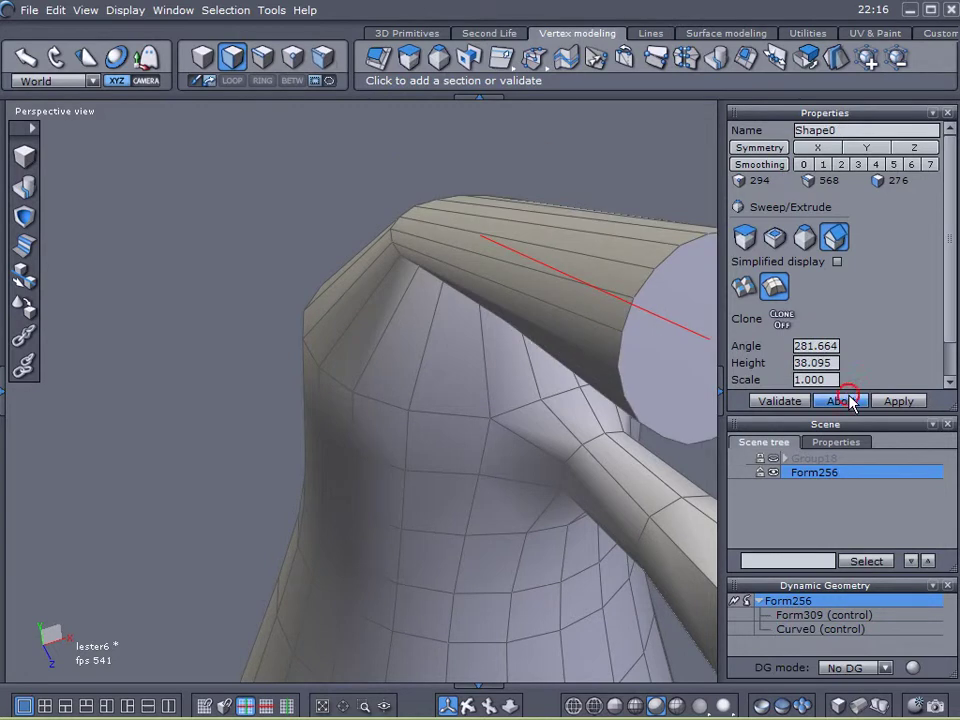
- Sweep the head's cap face upward in two progressively narrower sections, the second about 0.65 high at a scale of about 0.525
click(235, 58)
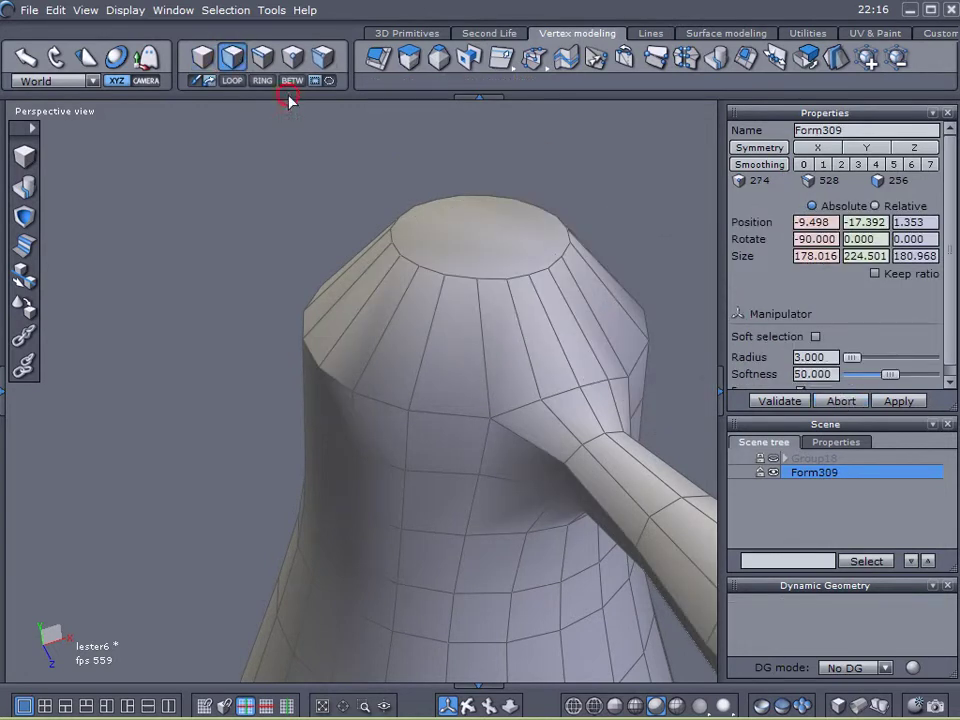
click(450, 220)
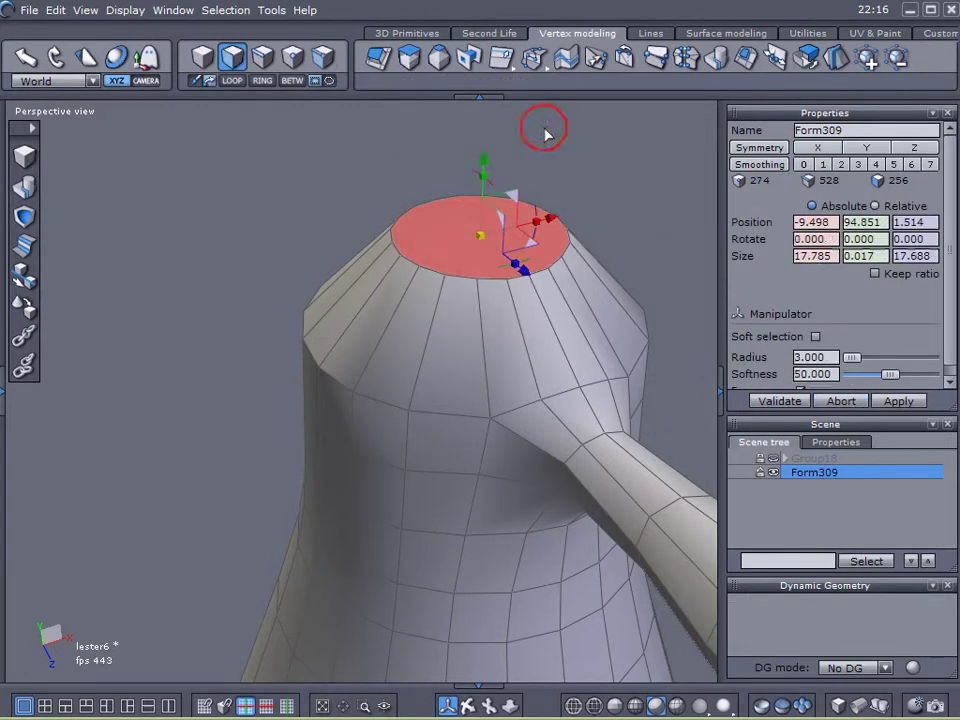
click(415, 58)
click(489, 161)
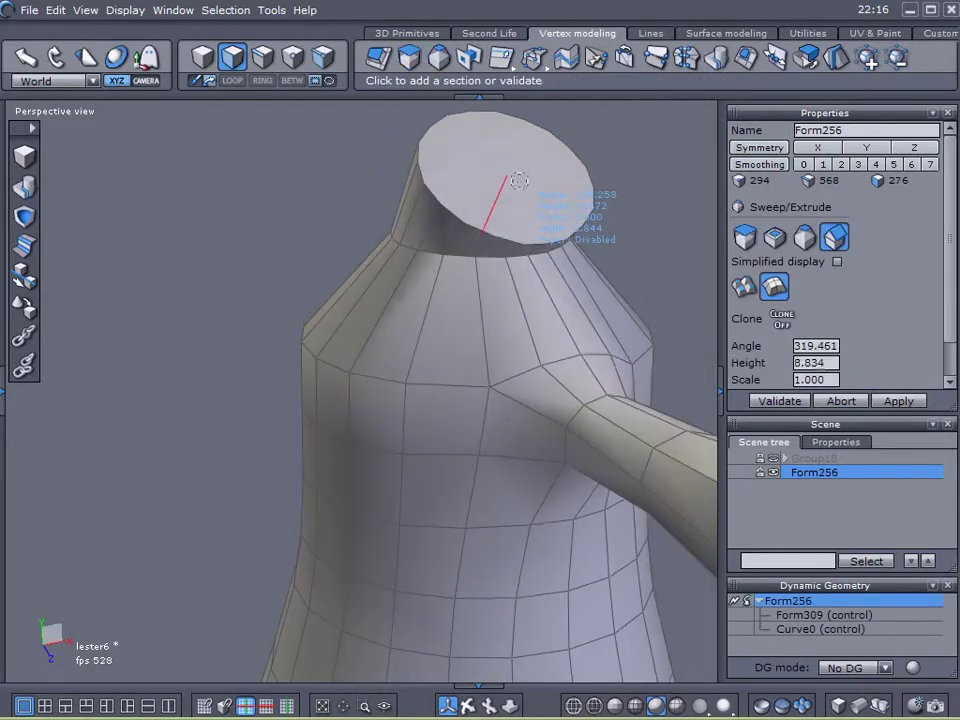
click(805, 238)
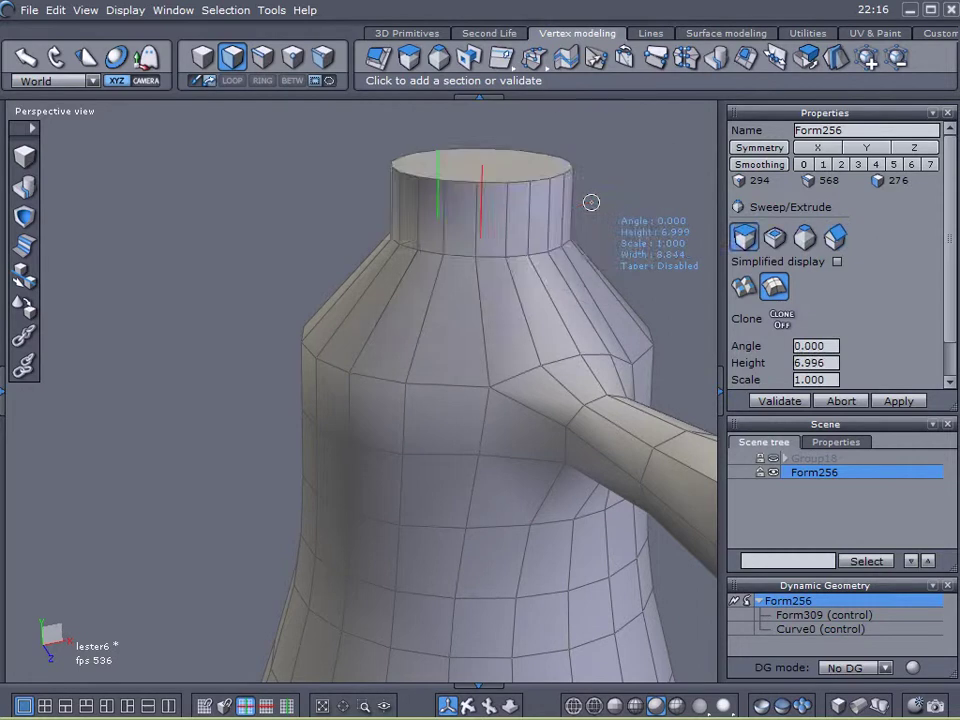
drag(589, 202, 521, 240)
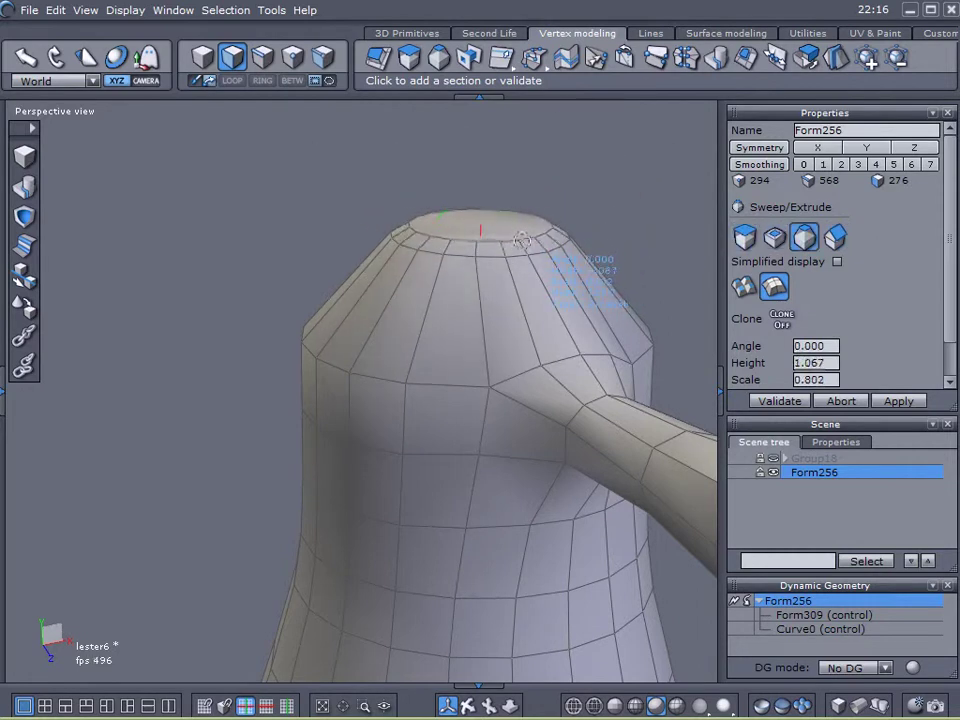
click(507, 232)
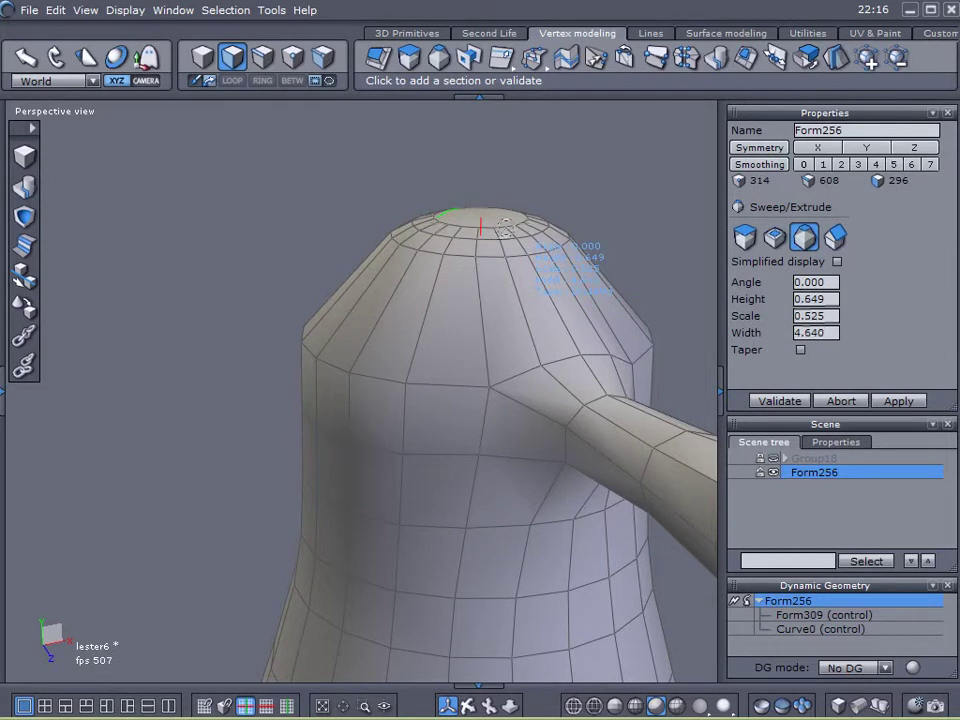
click(504, 226)
click(786, 400)
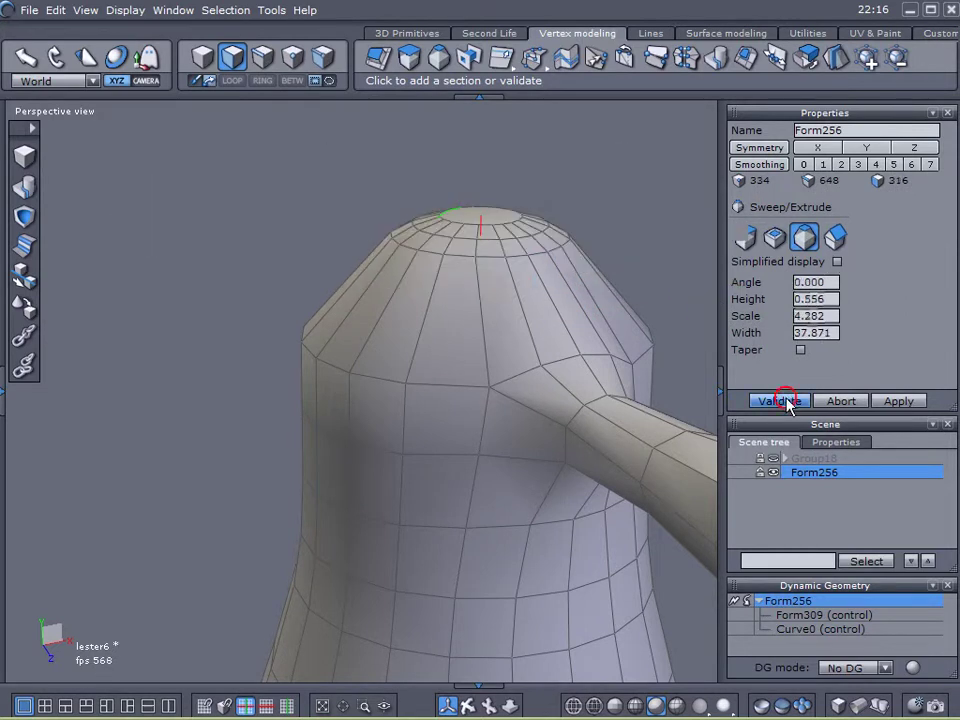
- Sweep the base cap face downward in two narrowing sections, about 10.16 high at scale 0.943 and about 7.63 high at scale 0.721
scroll(569, 401, up, 5)
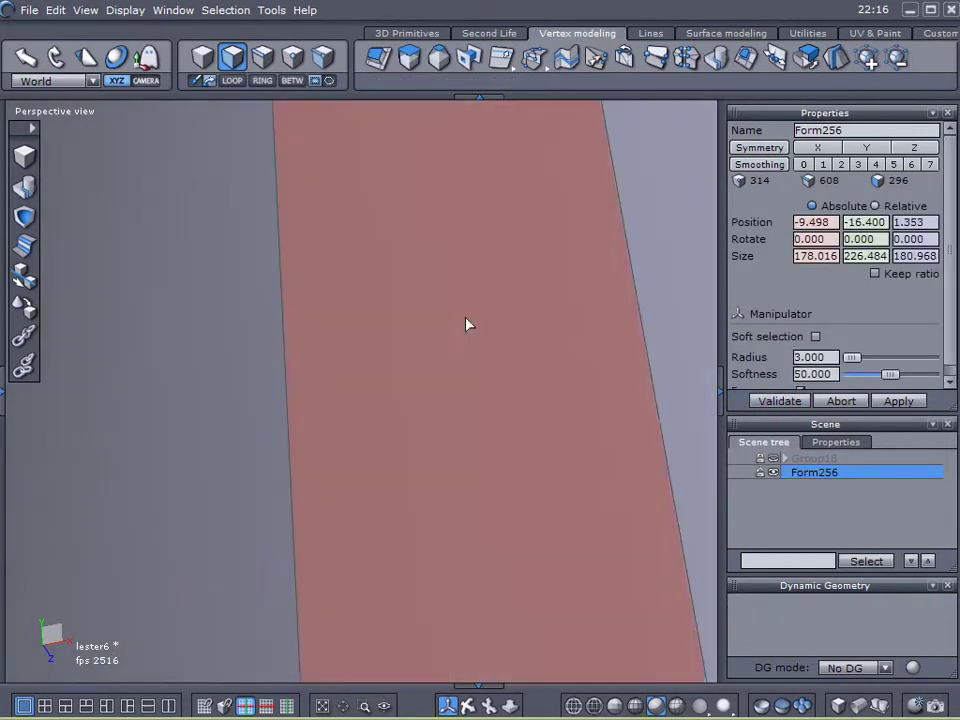
scroll(460, 296, down, 5)
alt+drag(516, 437, 487, 431)
click(428, 429)
scroll(428, 342, down, 3)
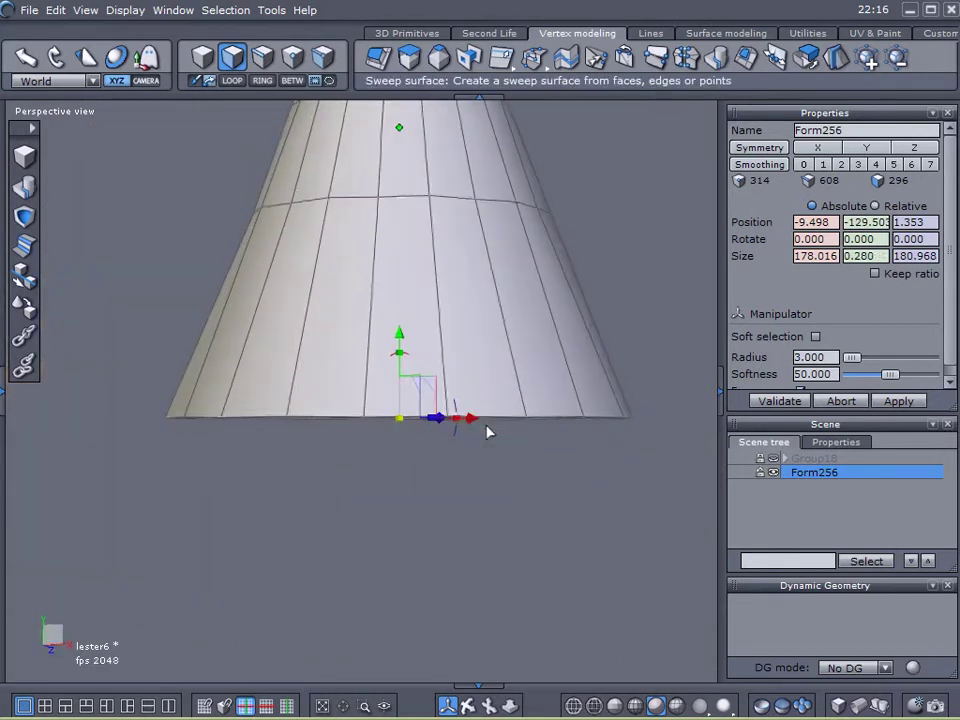
click(405, 55)
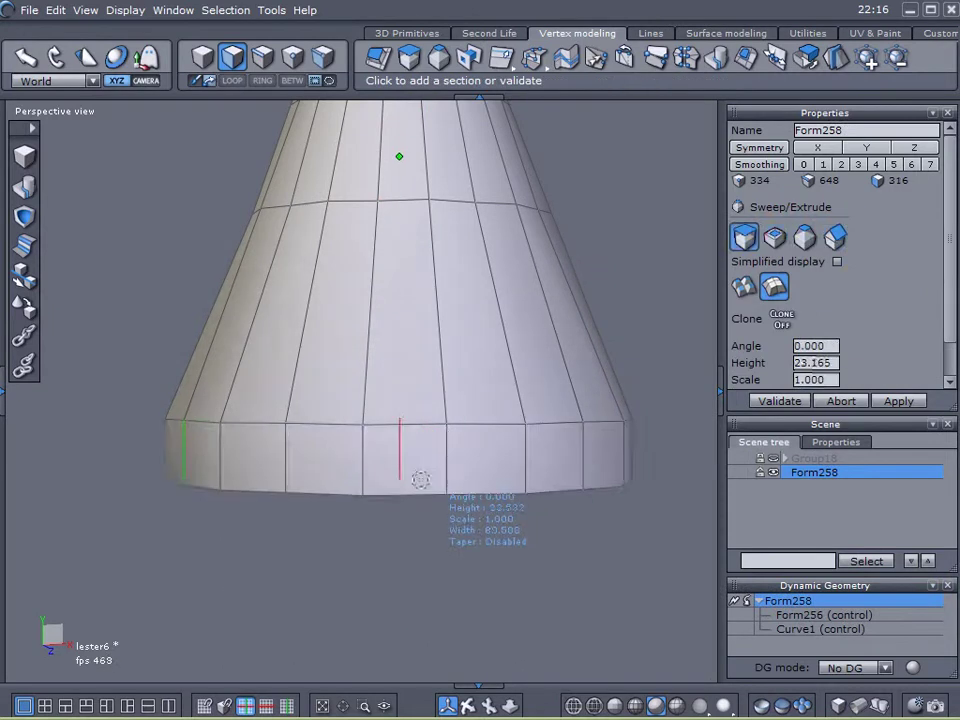
key(Tab)
key(Tab)
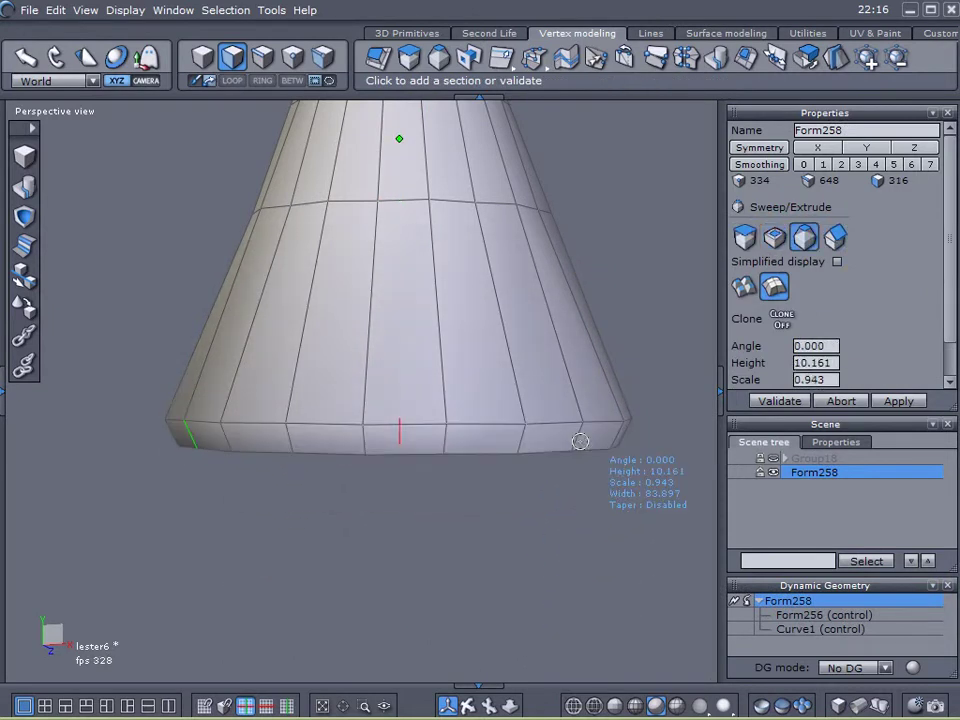
click(580, 441)
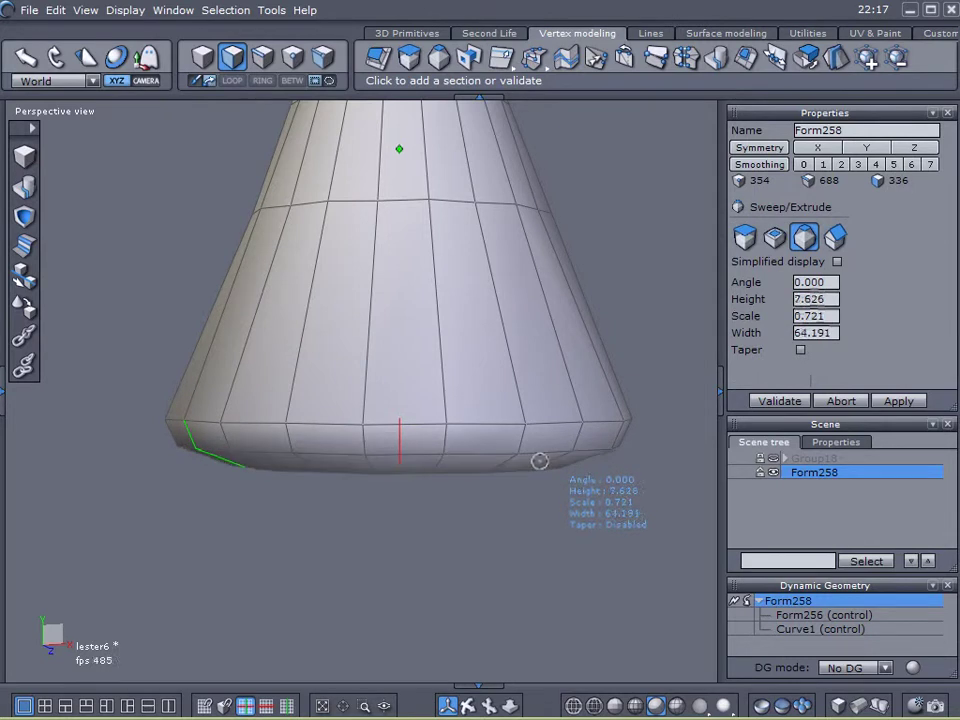
click(795, 400)
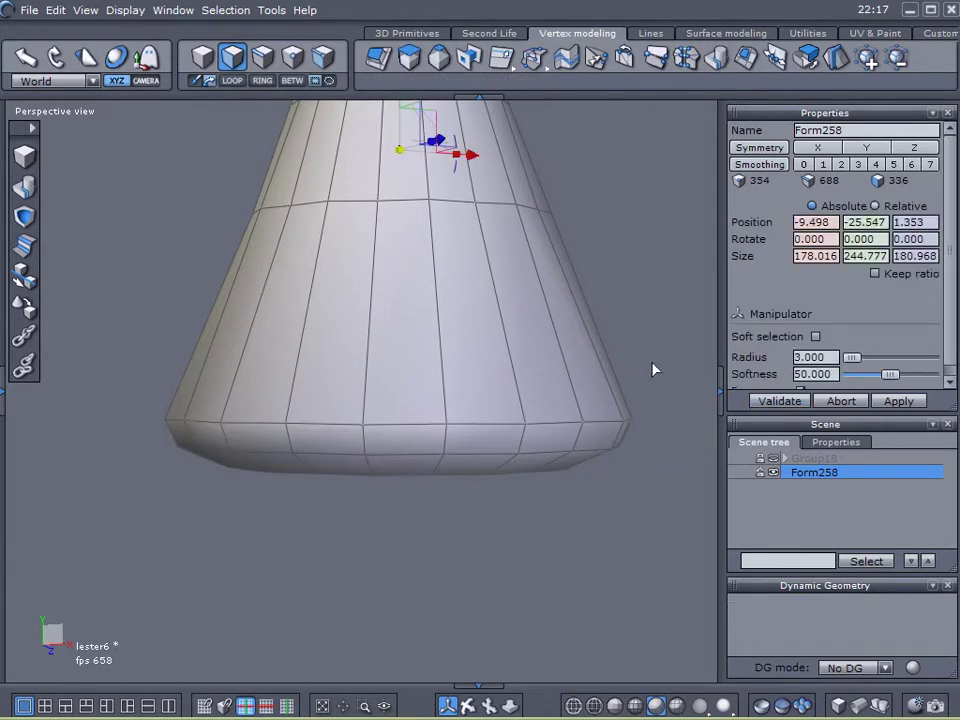
- Turn on smoothing for the body at level 1 and view the whole smoothed shape
scroll(647, 364, down, 3)
alt+right_drag(643, 262, 594, 390)
alt+drag(594, 390, 475, 499)
middle_drag(475, 498, 562, 376)
click(768, 167)
click(822, 165)
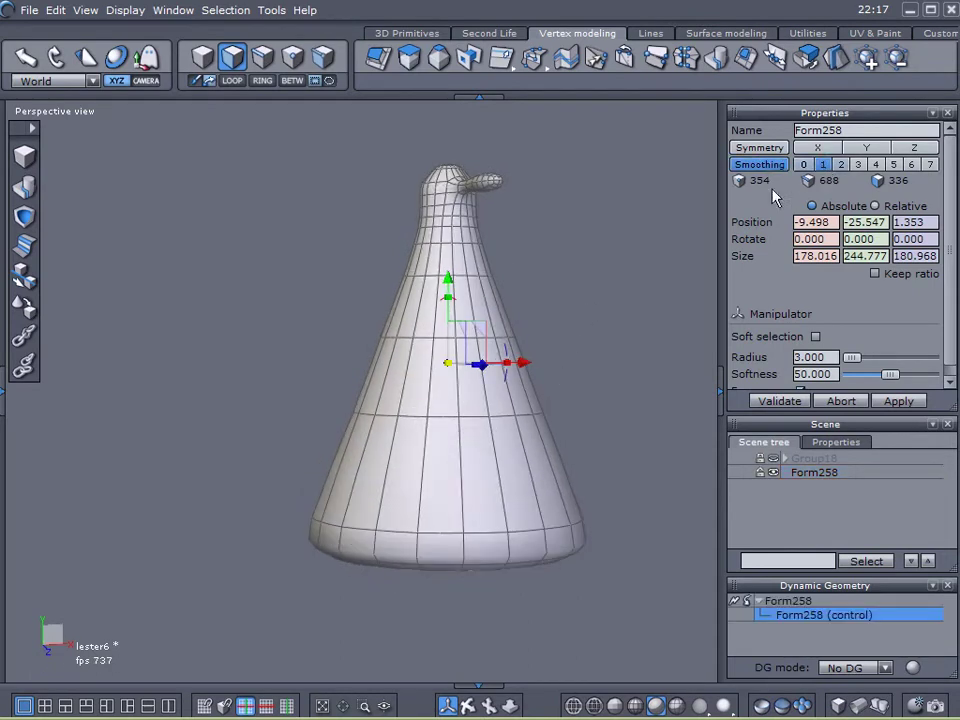
click(566, 289)
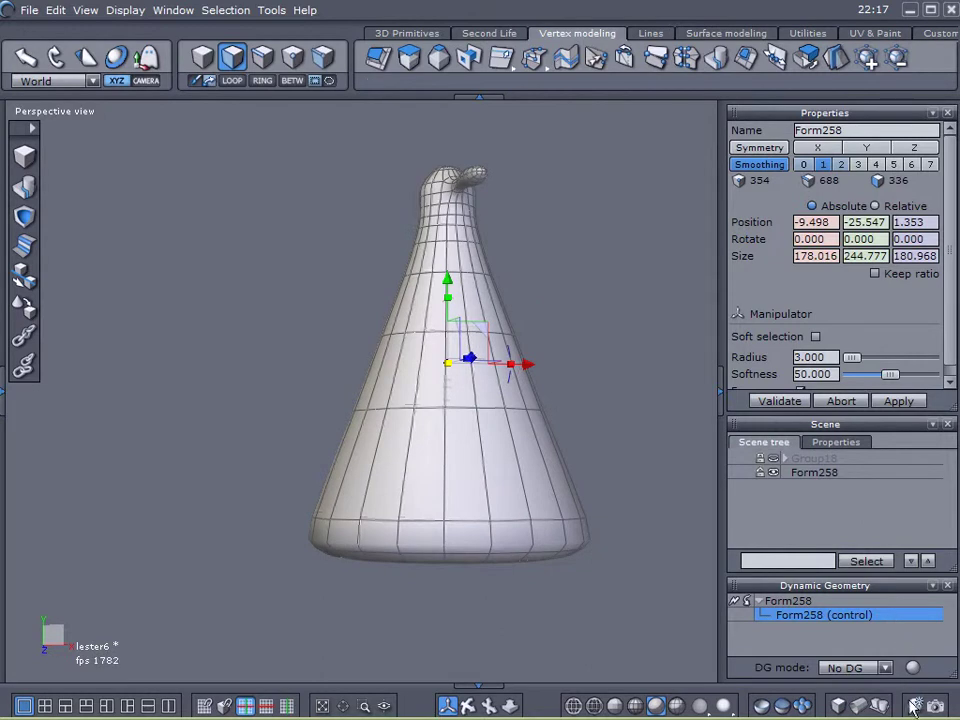
click(913, 706)
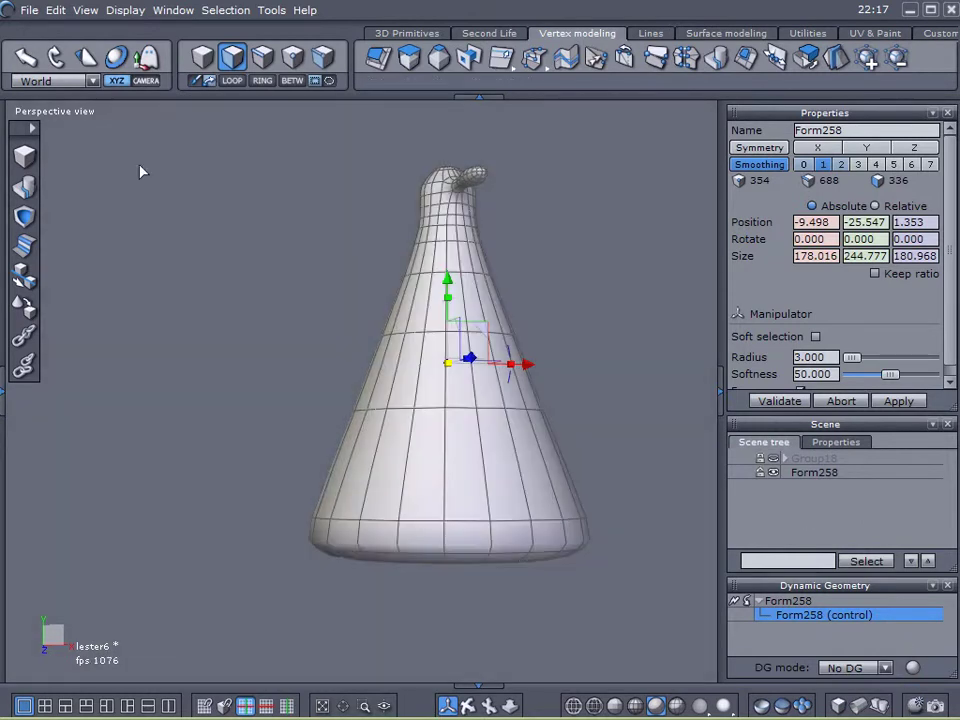
- Save the scene in the Lester folder under the file name lester7, overwriting the existing file
click(28, 10)
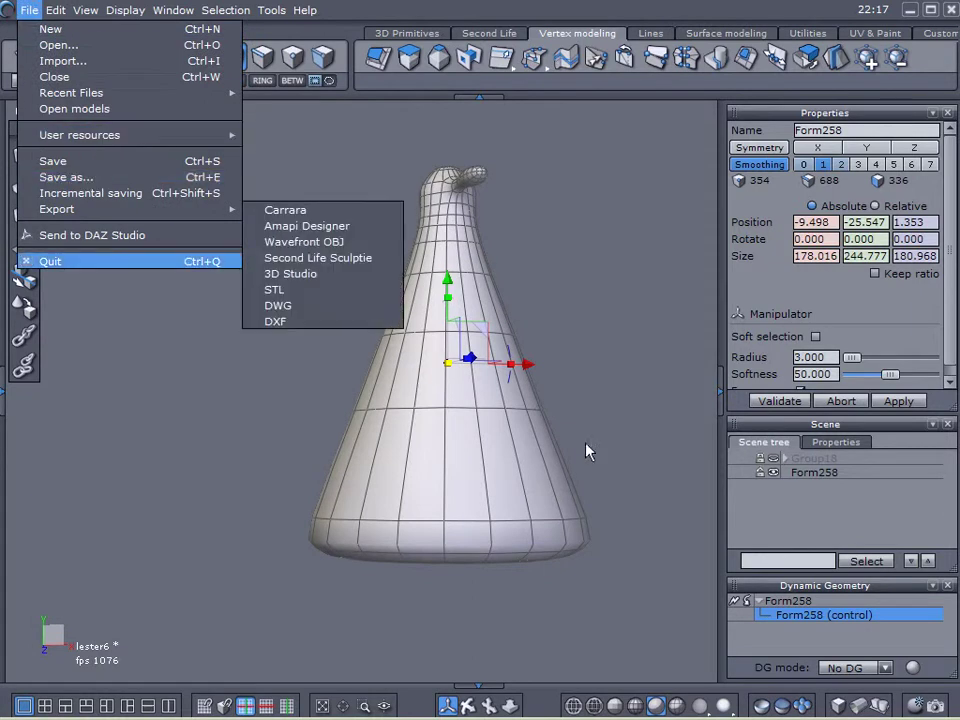
click(570, 444)
click(30, 10)
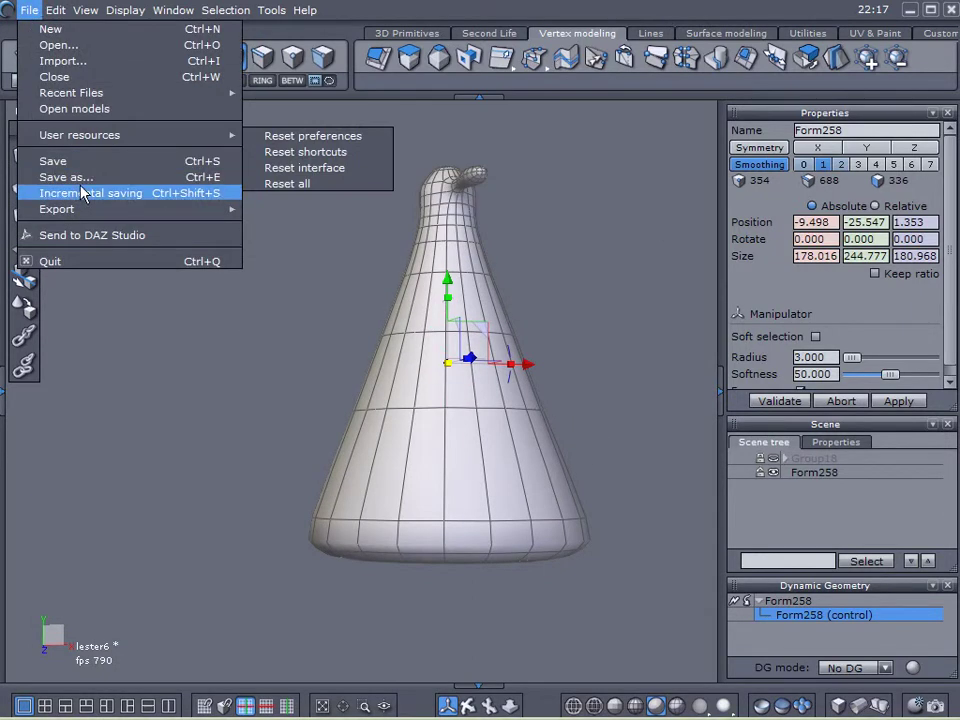
click(85, 193)
key(BackSpace)
text(7)
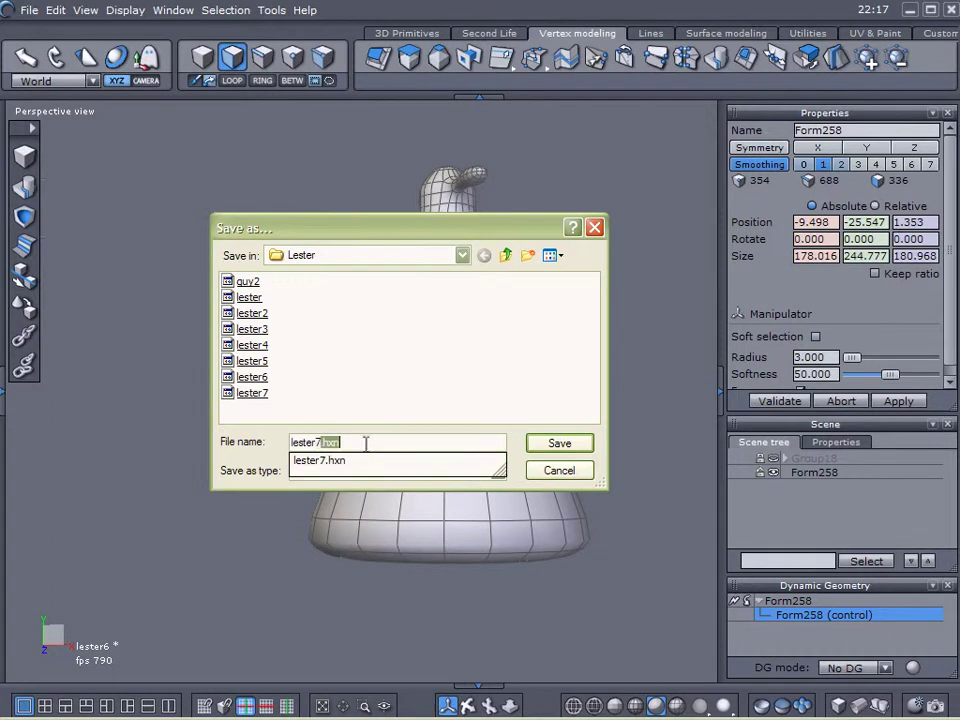
click(560, 443)
click(581, 405)
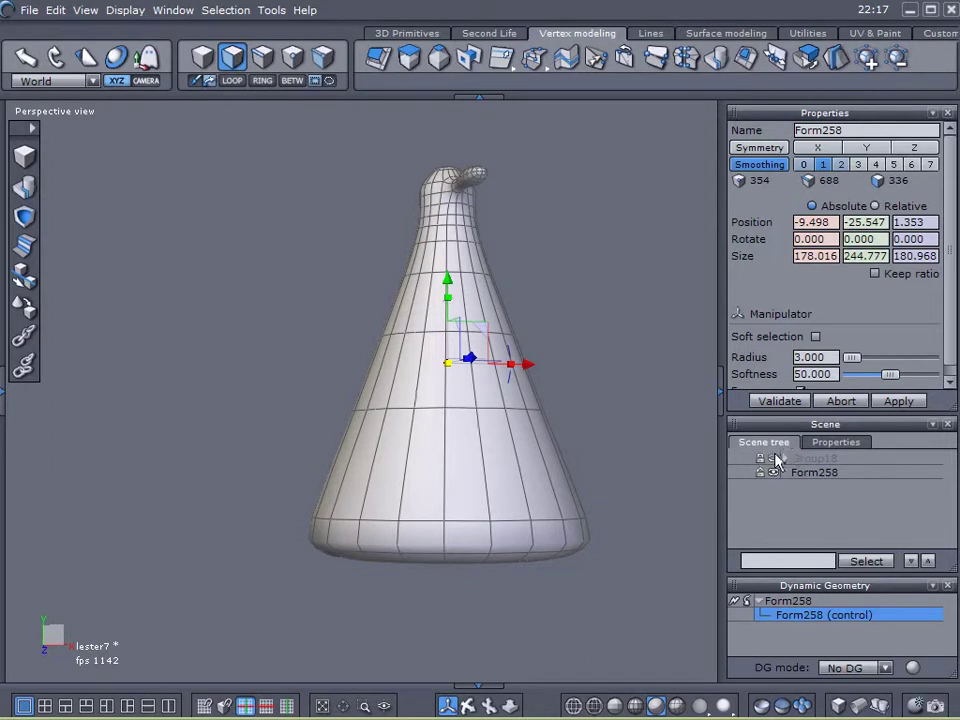
- Select the two full edge loops around the head above the nose and scale them in uniformly to about 27 wide
alt+drag(640, 450, 560, 430)
scroll(458, 180, up, 5)
alt+drag(318, 334, 308, 335)
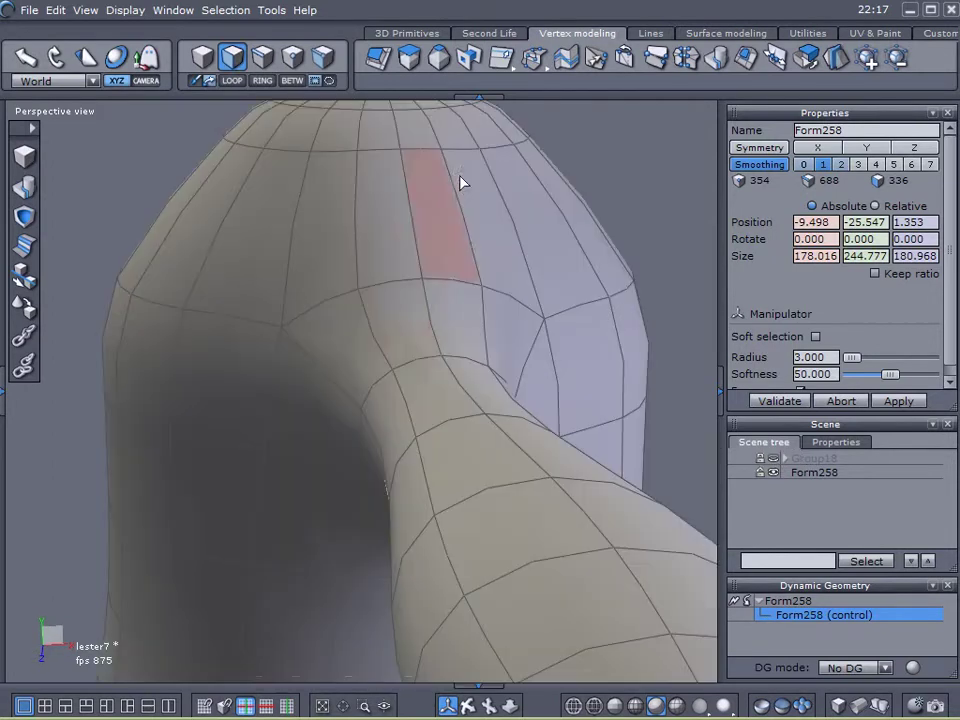
right_drag(308, 340, 398, 284)
scroll(410, 373, down, 5)
click(262, 57)
click(385, 365)
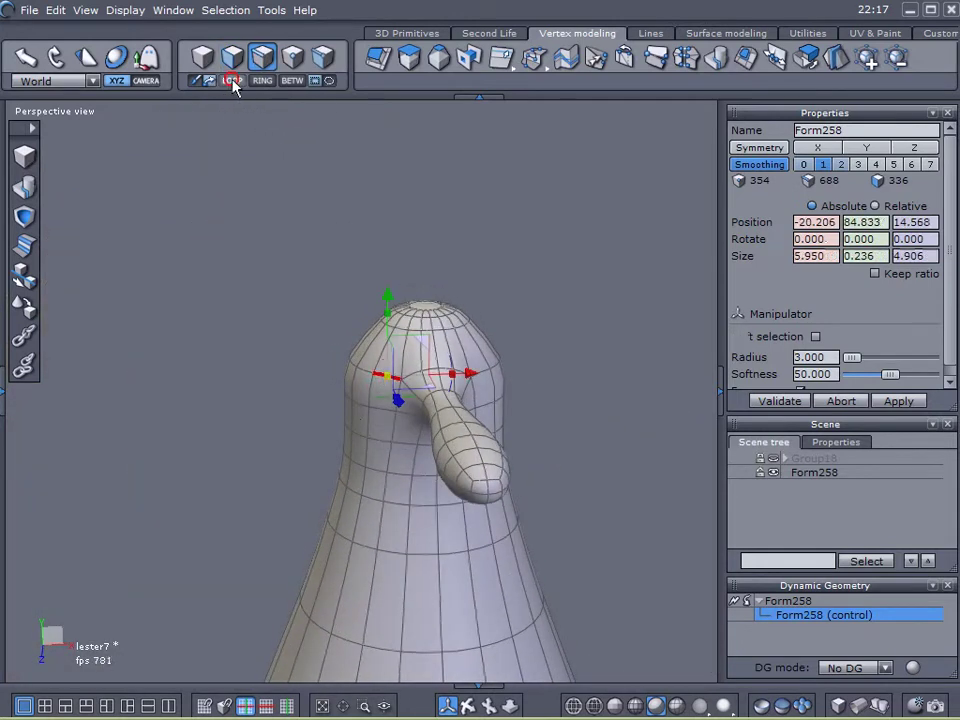
click(232, 81)
right_drag(375, 356, 395, 346)
shift+click(402, 334)
click(232, 81)
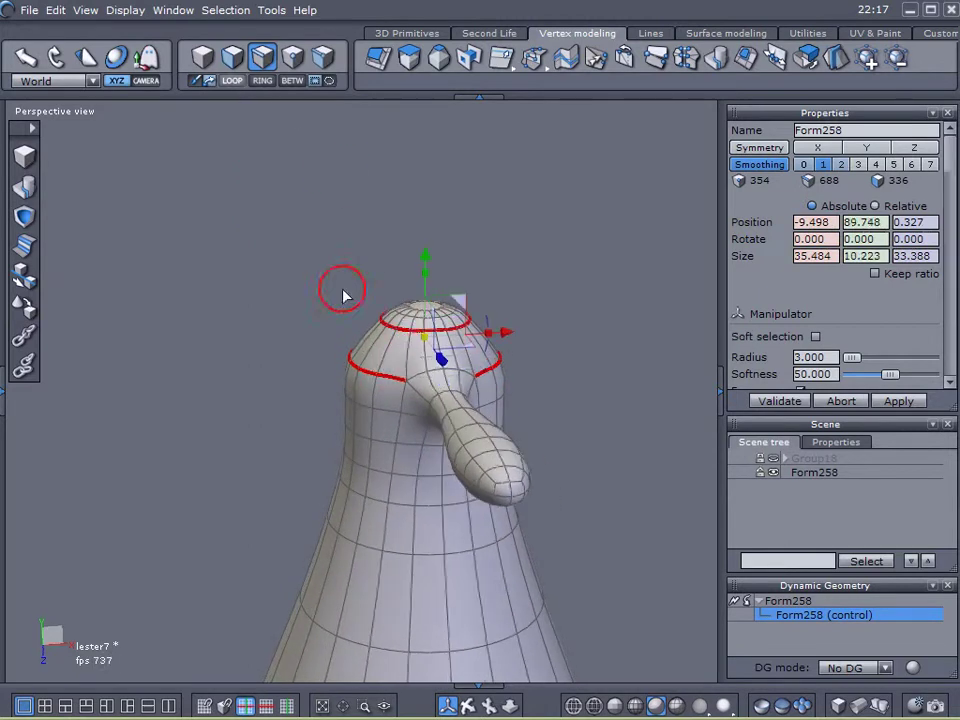
drag(430, 345, 385, 335)
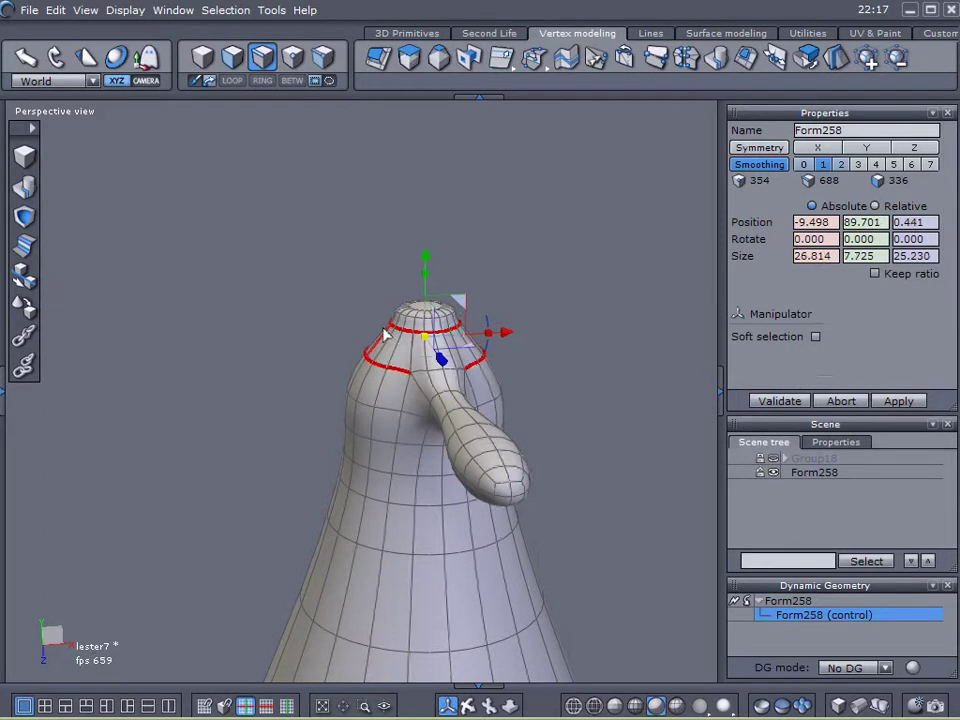
- Scale in the next two edge loops down the head, to about 30.7 and 33.1 wide
click(370, 405)
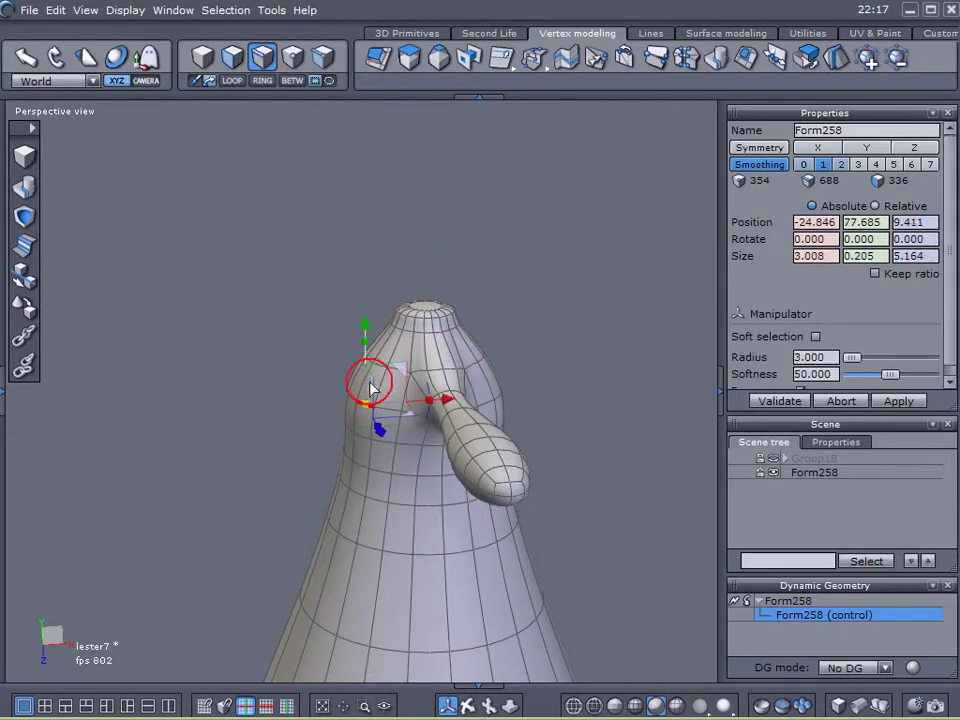
click(238, 81)
mouse_move(427, 393)
mouse_down()
mouse_move(400, 388)
mouse_move(433, 400)
mouse_up()
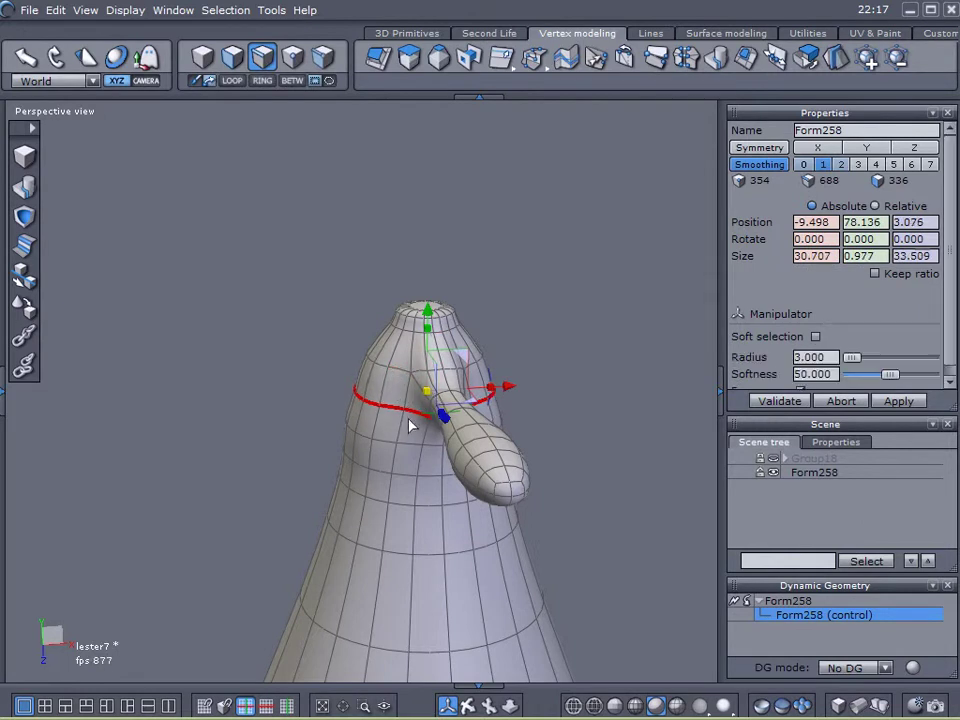
click(388, 443)
click(232, 82)
click(354, 336)
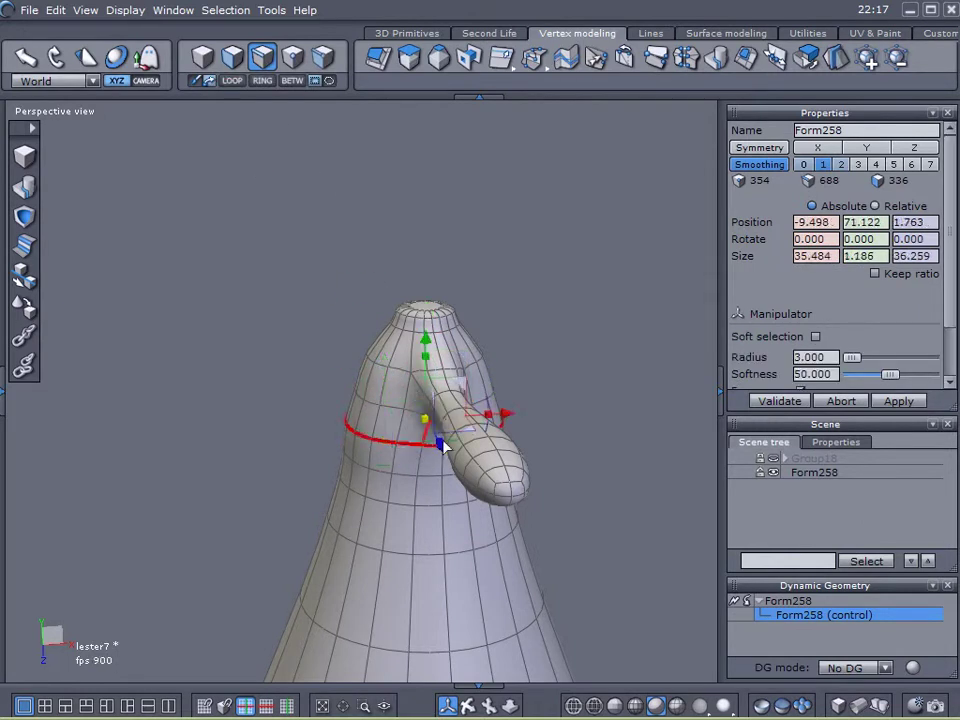
drag(425, 425, 414, 415)
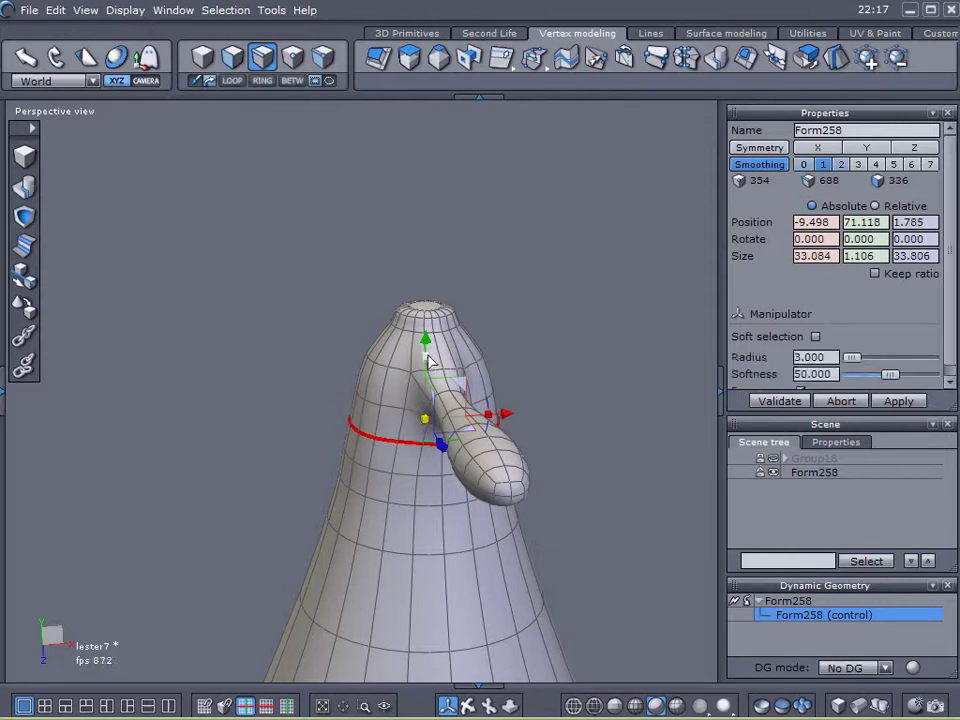
- Lower the two edge loops nearest the head's top to Y about 91.4 and the cap face to Y about 94.0
scroll(430, 325, up, 2)
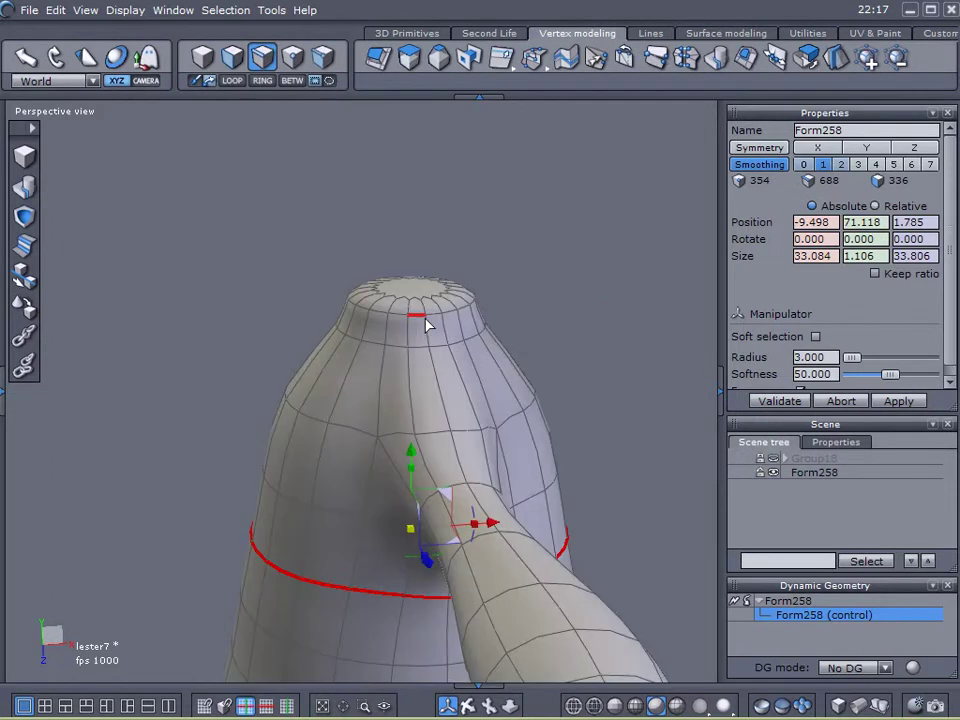
click(420, 318)
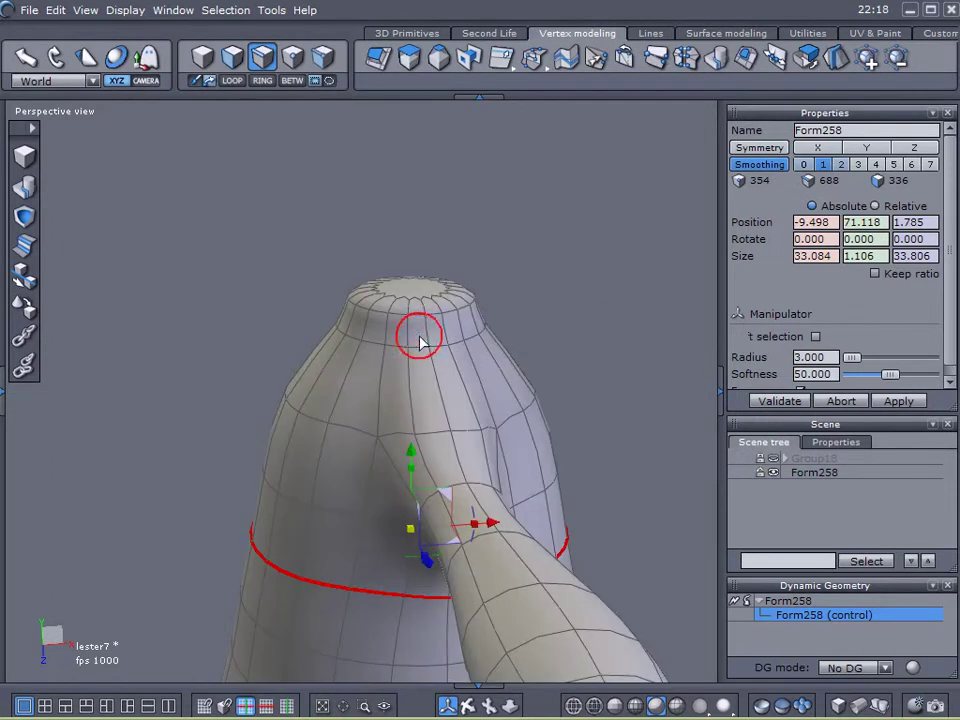
click(233, 80)
drag(413, 240, 415, 268)
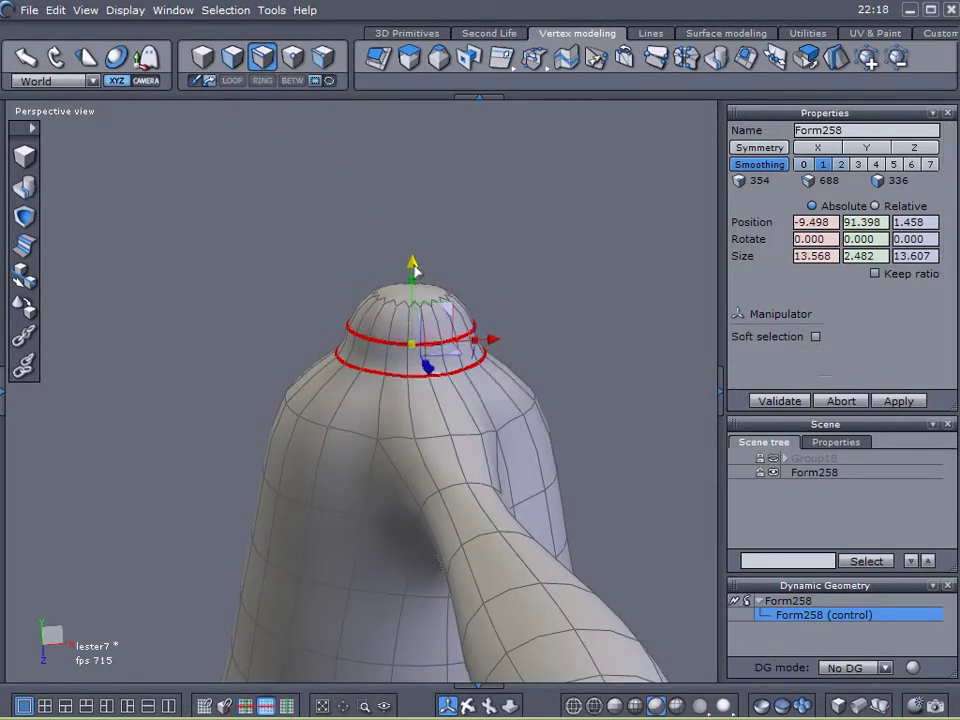
click(234, 58)
click(411, 285)
drag(412, 226, 414, 252)
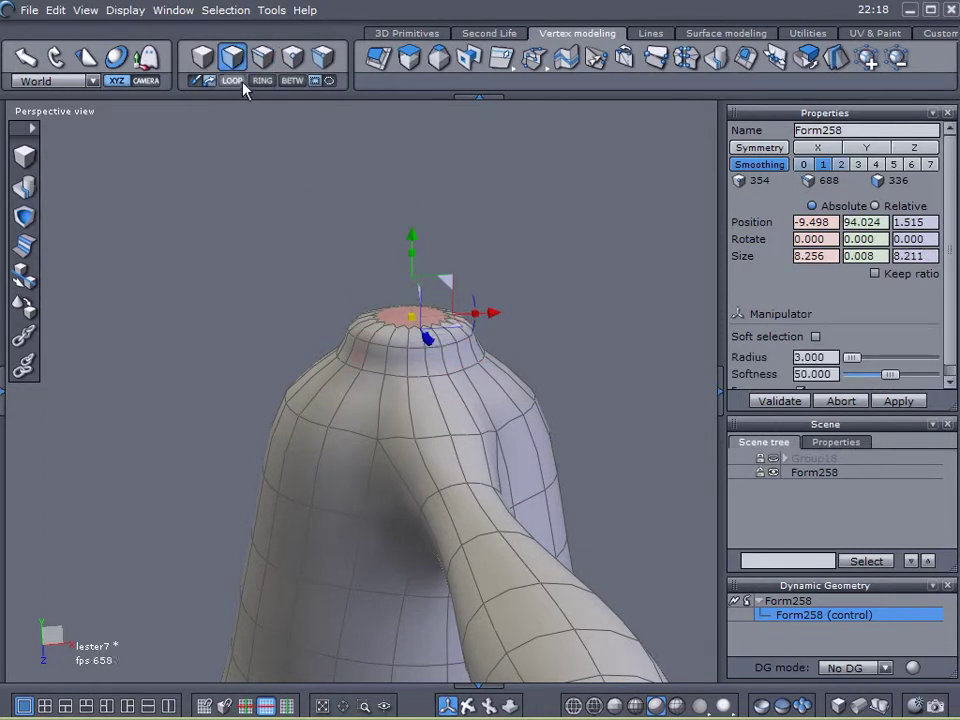
- Widen the lower of the two loops beneath the head's cap and move it down slightly to round the crown
click(263, 57)
click(362, 285)
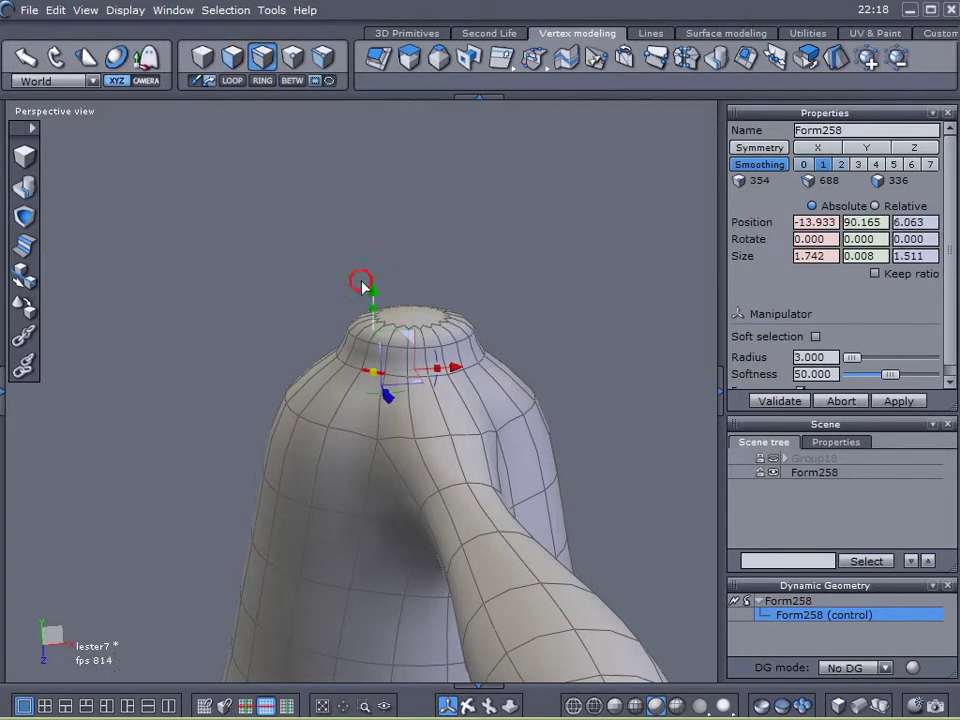
click(238, 80)
drag(416, 357, 503, 370)
mouse_move(414, 272)
mouse_down()
mouse_move(413, 292)
mouse_move(412, 283)
mouse_up()
- Lower the loop directly beneath the head's cap to Y about 89.5 and widen it to about 15.3
drag(388, 352, 261, 120)
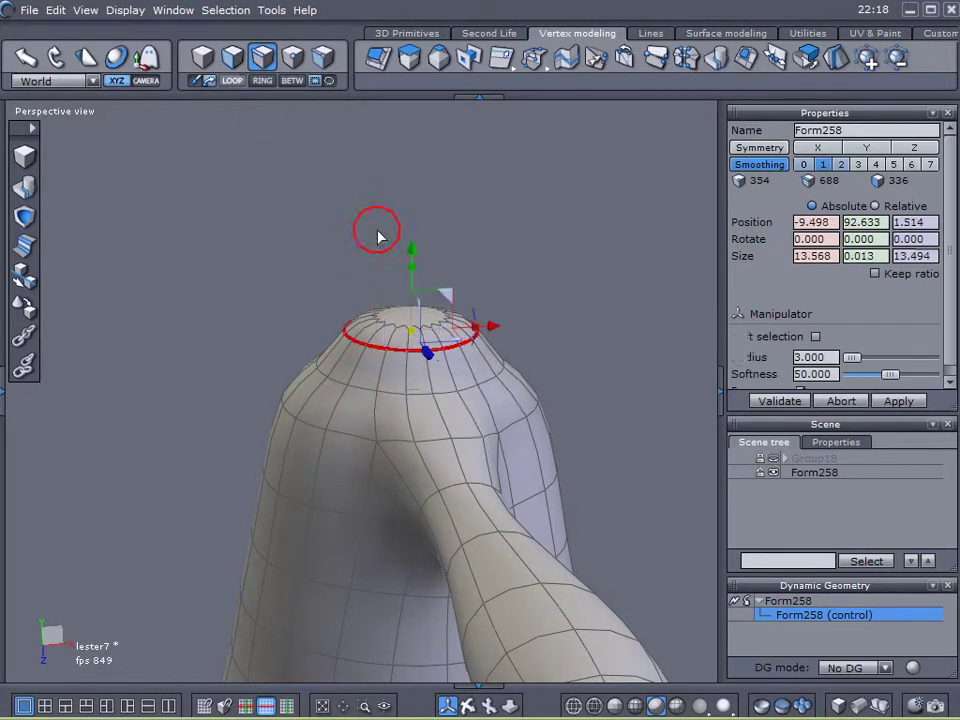
drag(413, 293, 413, 283)
drag(414, 360, 435, 360)
drag(414, 273, 414, 276)
- Lower the head's cap face to Y about 90.9 and check the rounded crown from other angles
click(229, 60)
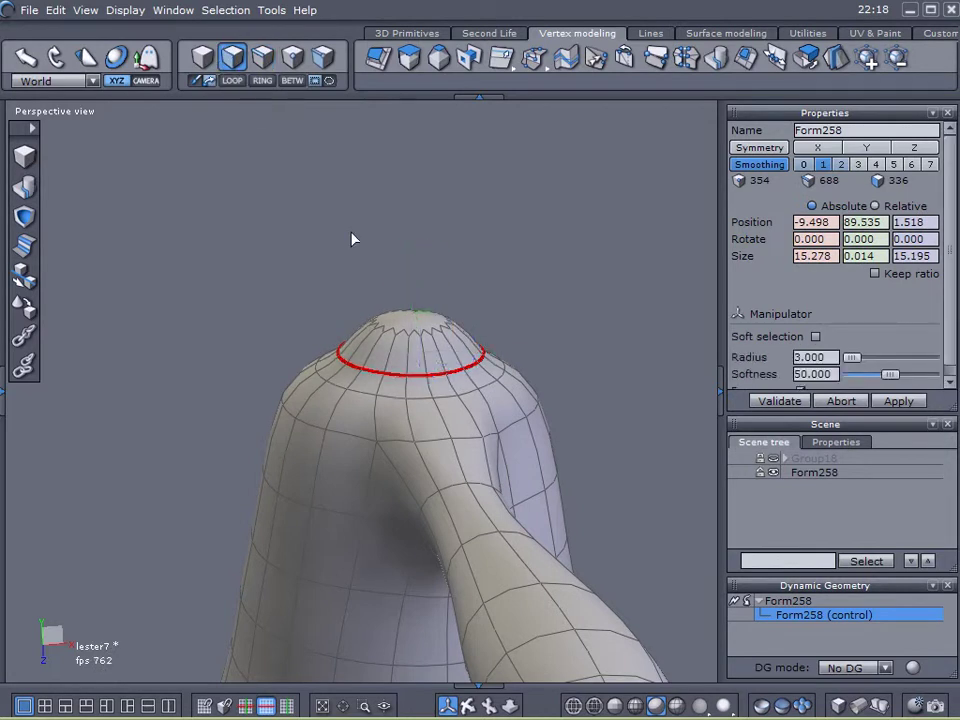
click(410, 316)
drag(412, 272, 413, 279)
middle_drag(237, 475, 378, 472)
middle_drag(553, 487, 310, 430)
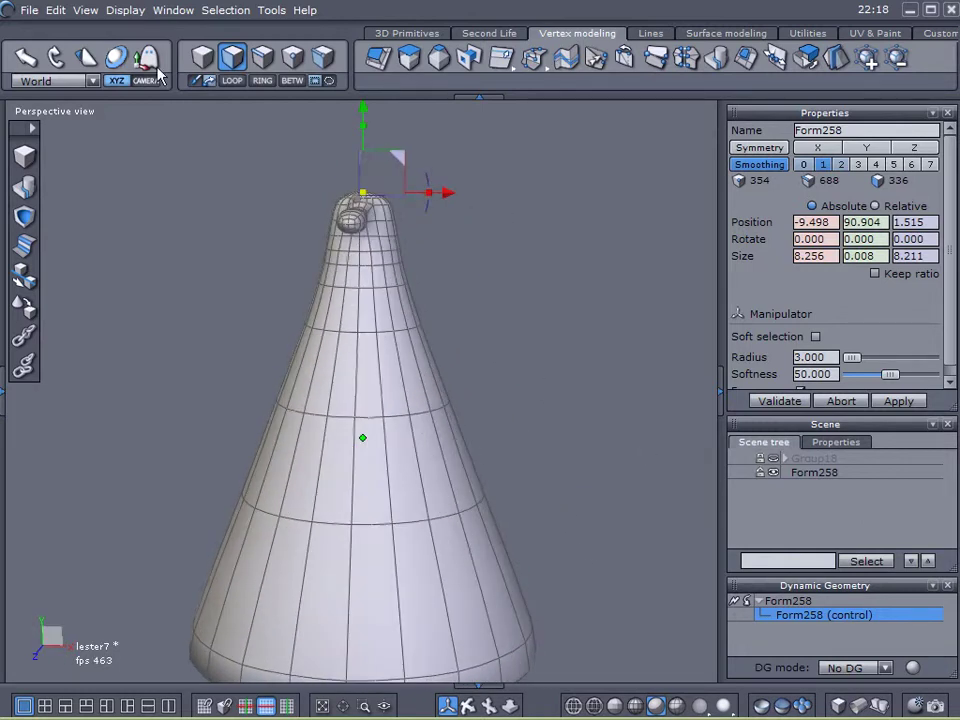
- Save the updated lester7 scene and look over the whole body
click(24, 12)
click(410, 291)
scroll(645, 428, down, 3)
middle_drag(645, 428, 480, 441)
scroll(437, 377, up, 3)
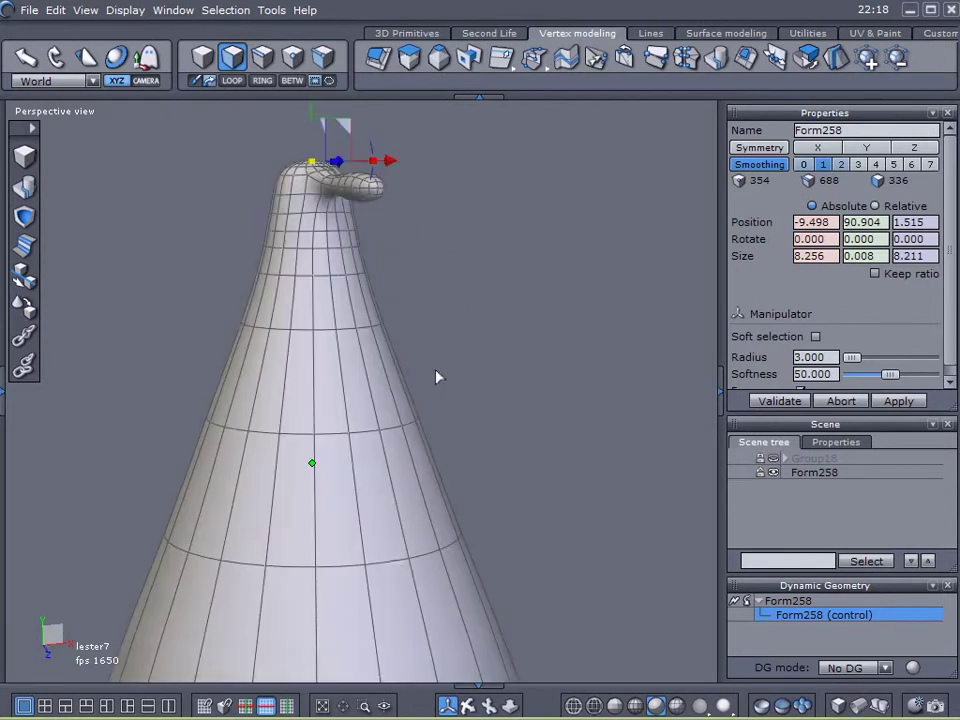
scroll(437, 377, down, 3)
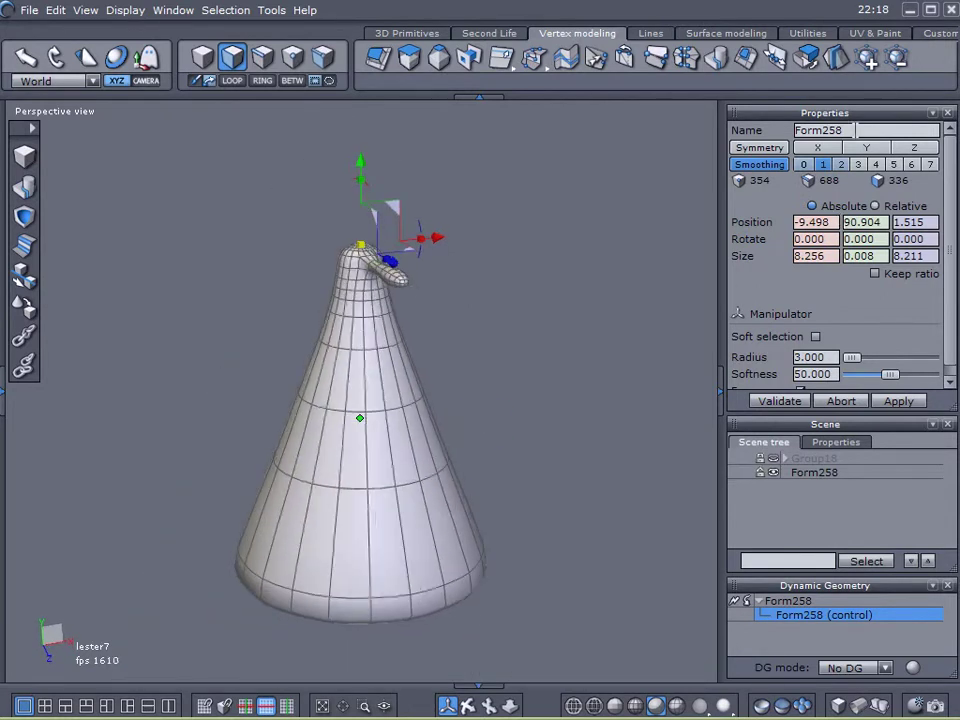
- Rename both the body's control mesh and the Form258 scene object to Body
click(850, 127)
text(Body)
key(Return)
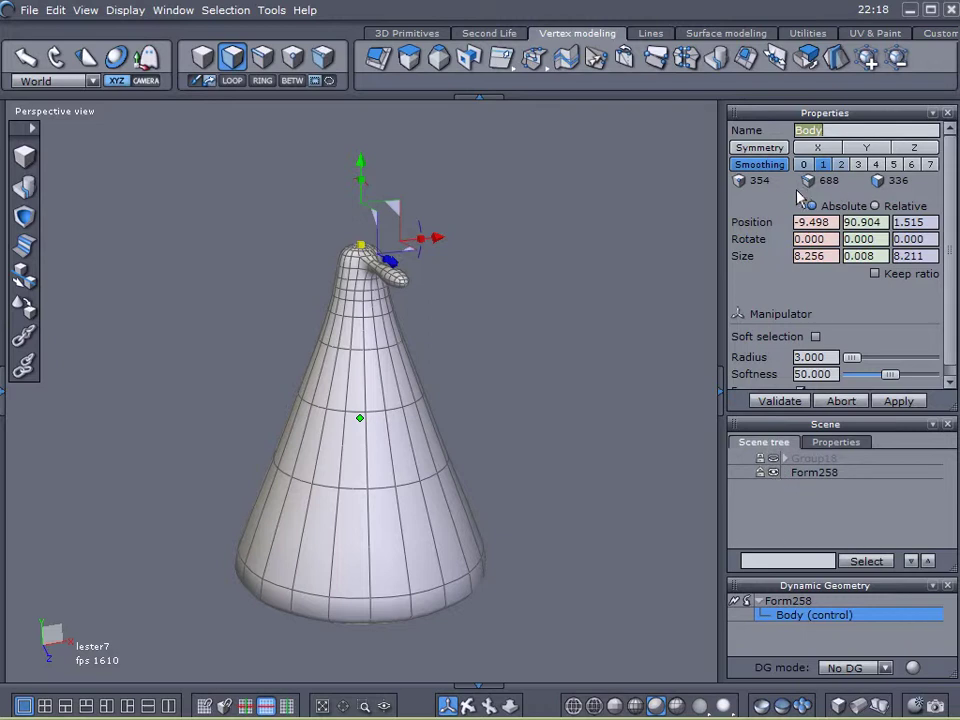
click(792, 479)
drag(860, 131, 734, 130)
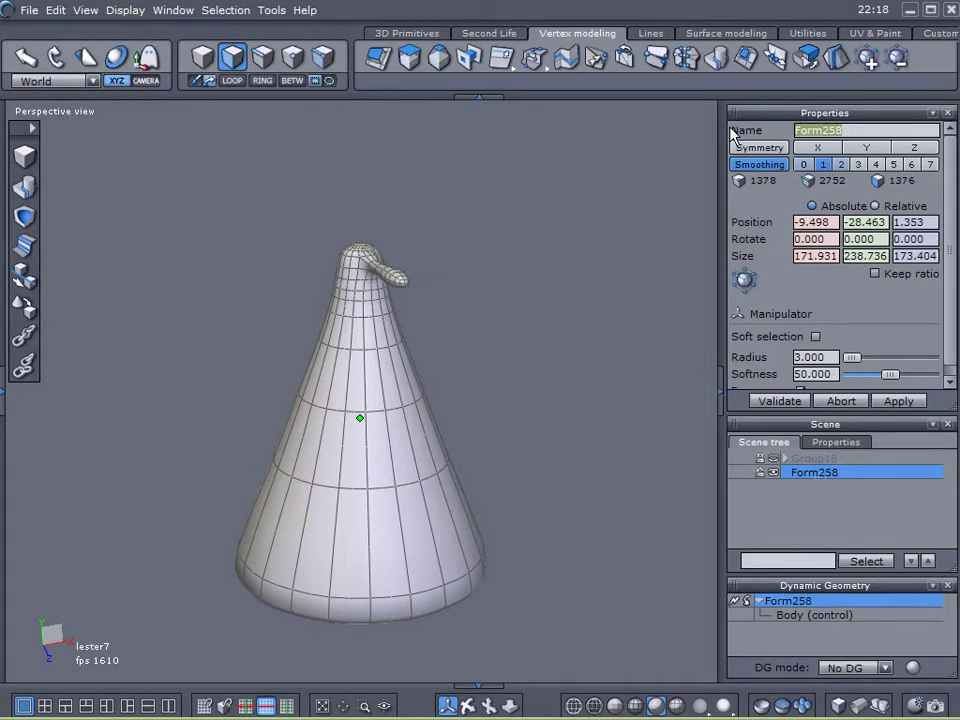
key(Return)
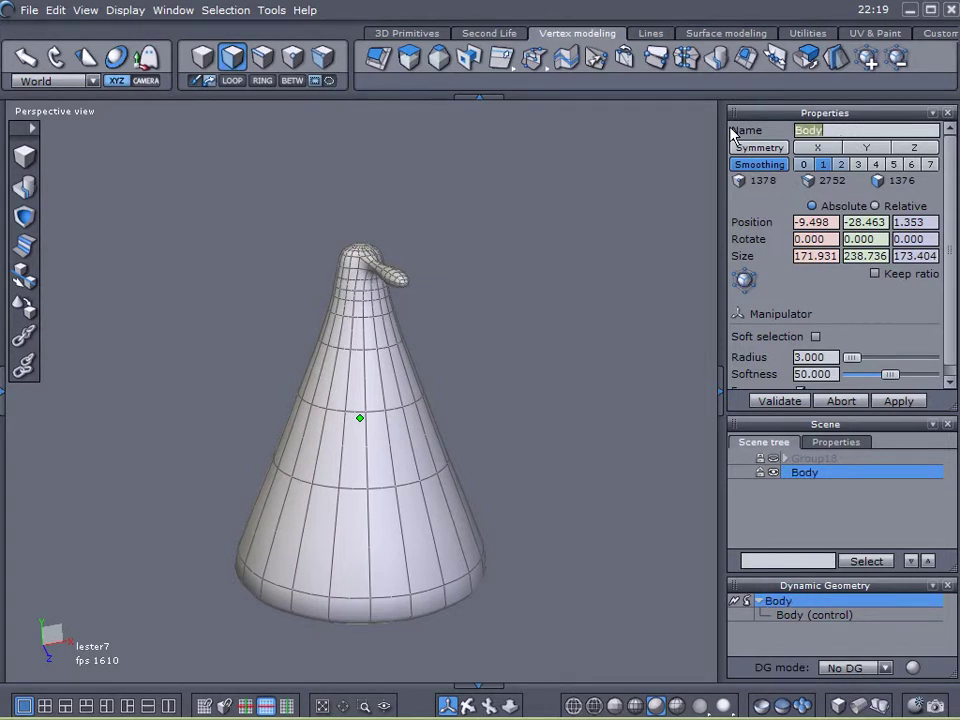
click(840, 493)
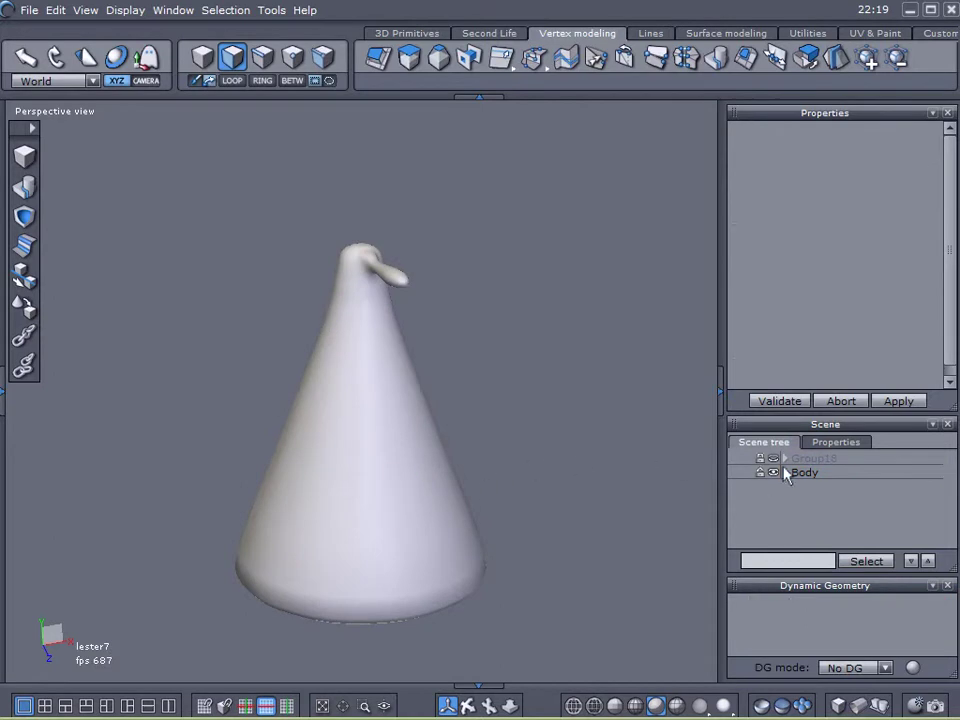
- Duplicate the Body object in place, hide the first Body entry and select the visible one
click(800, 472)
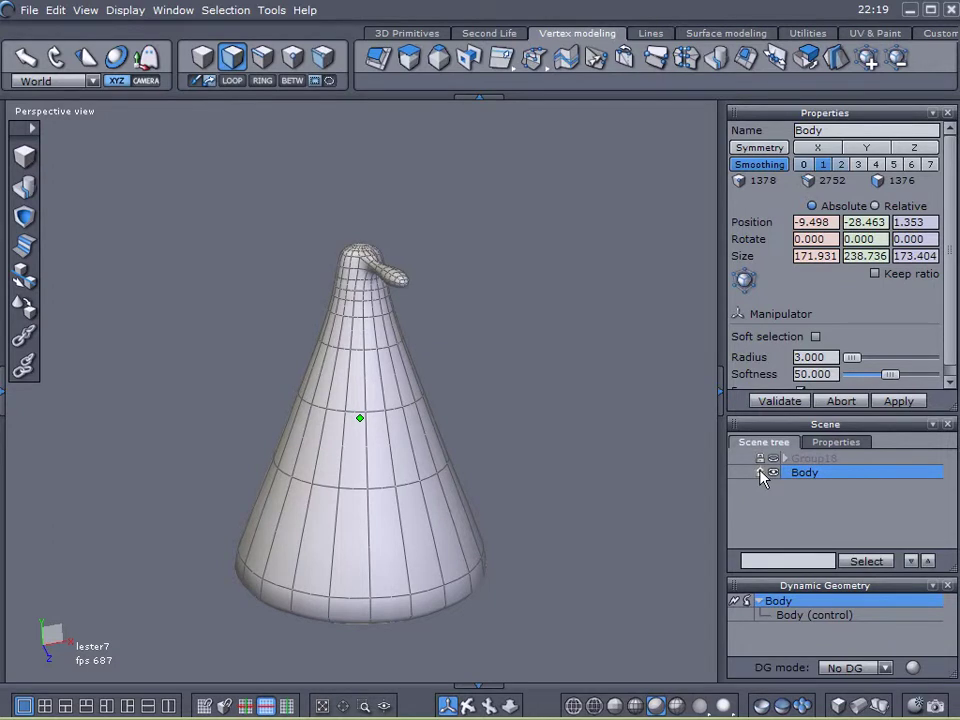
click(526, 431)
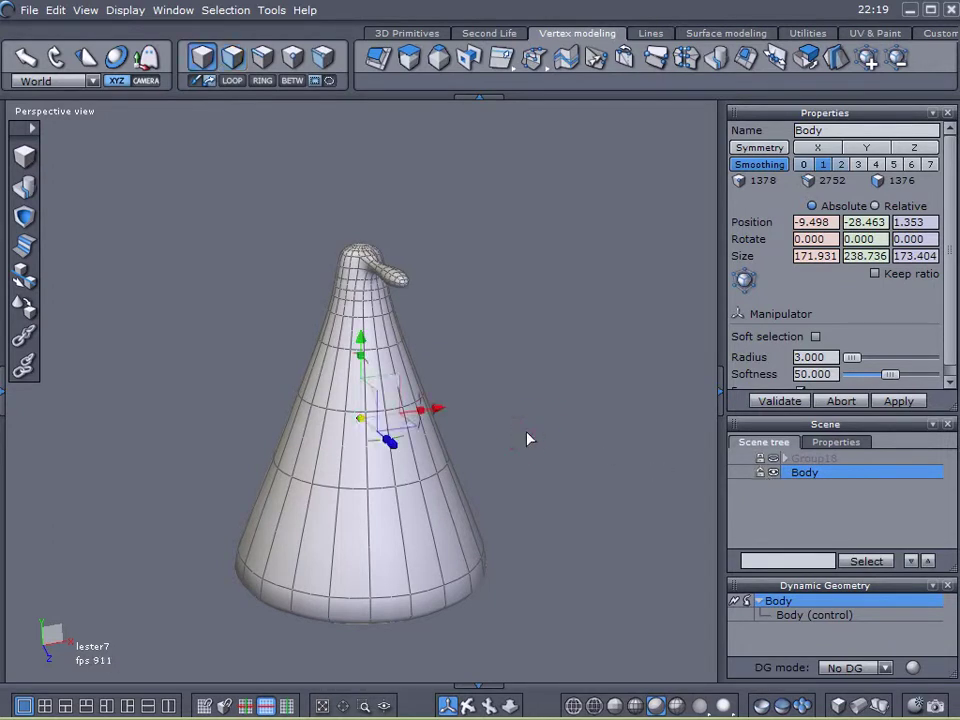
click(526, 430)
key(ctrl+v)
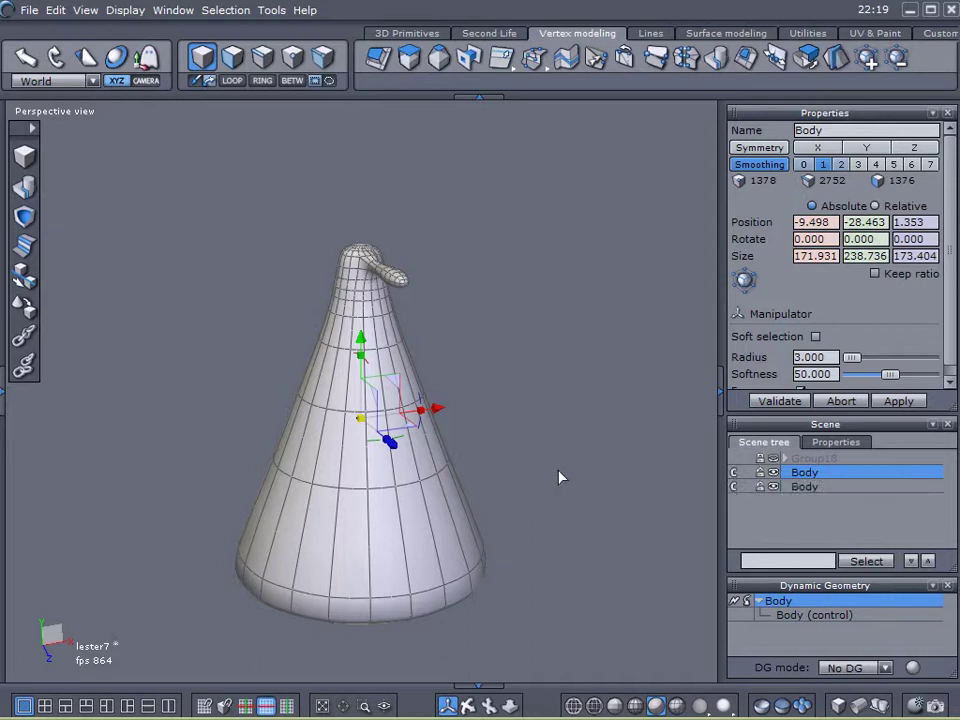
click(731, 471)
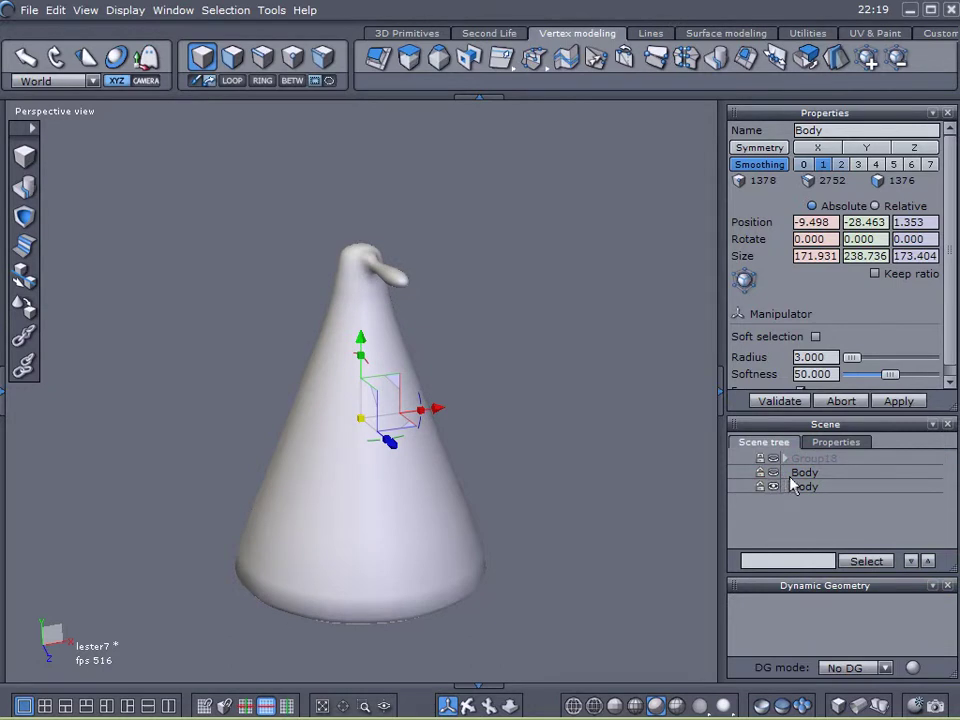
click(785, 489)
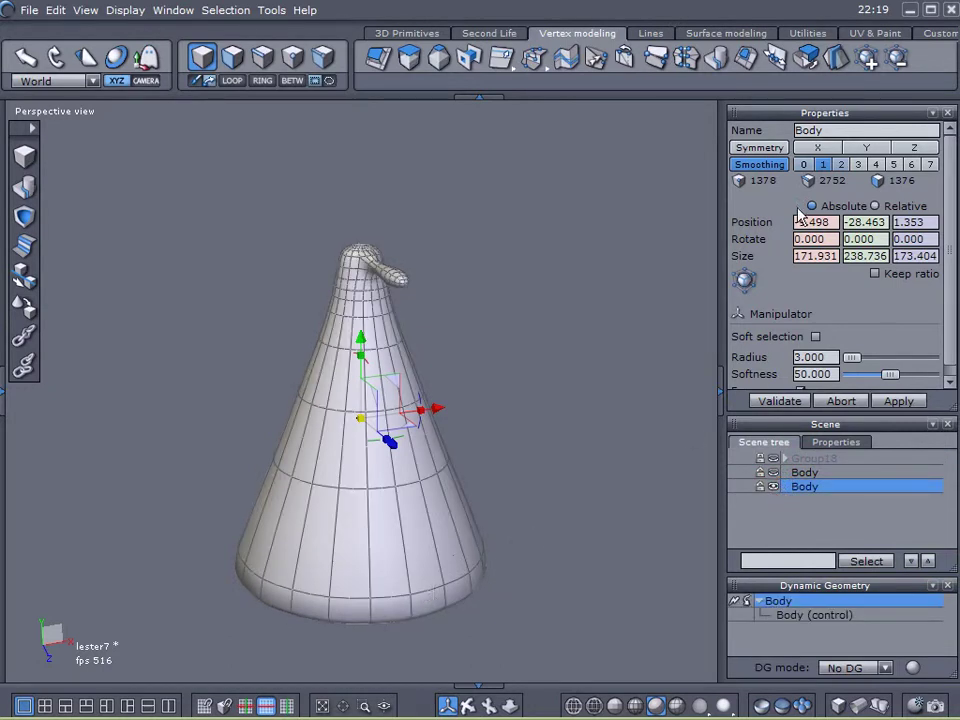
- Compare the visible Body with smoothing off and on, and collapse its dynamic geometry into a plain dense mesh
click(783, 166)
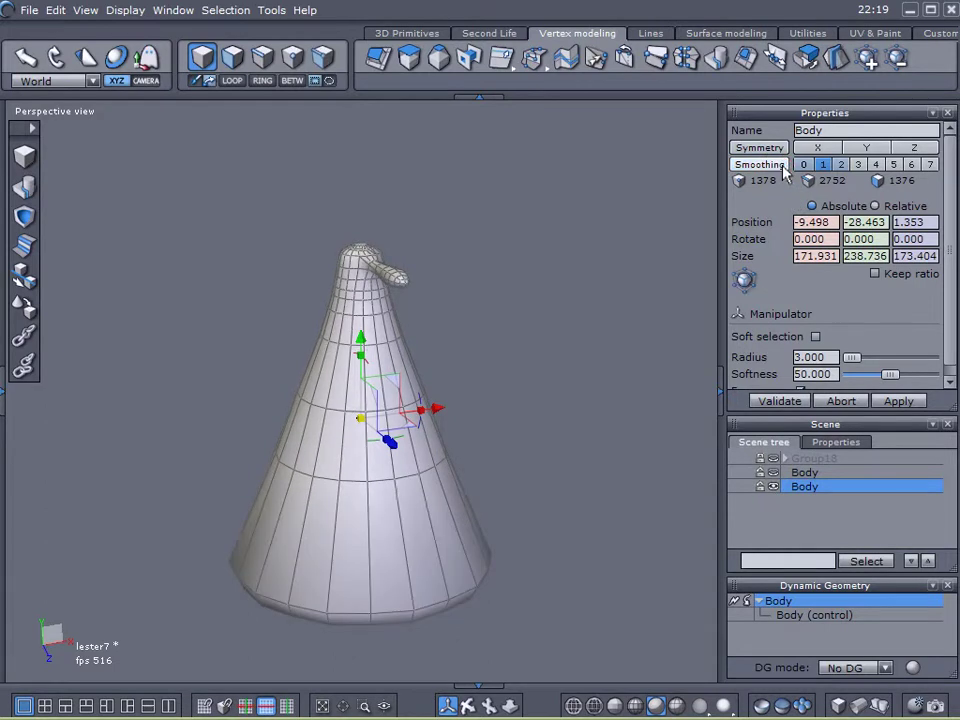
click(783, 166)
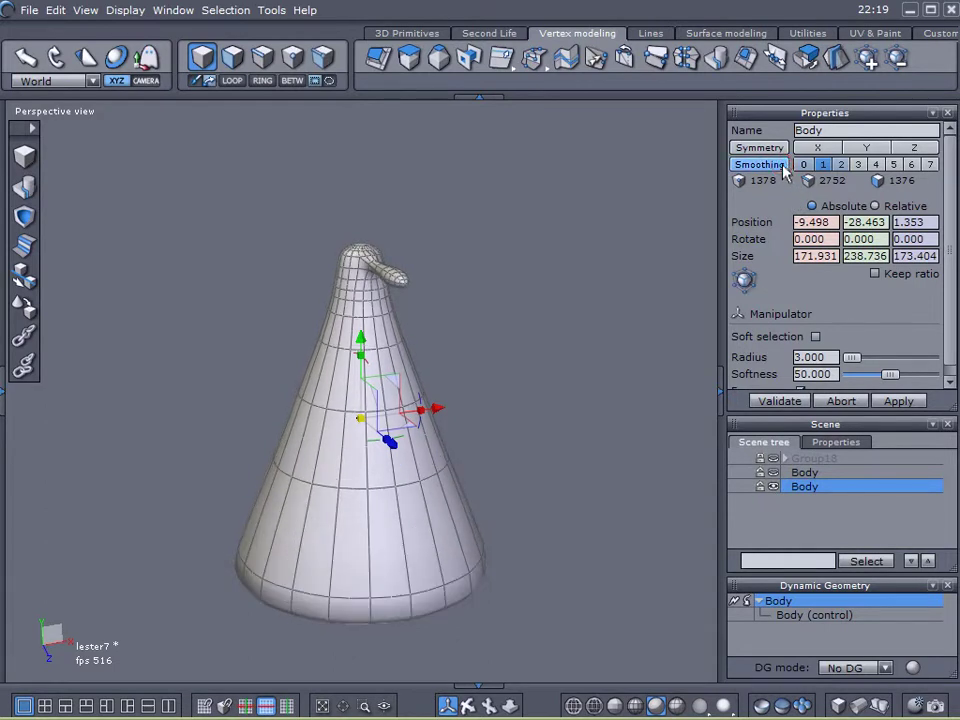
click(736, 602)
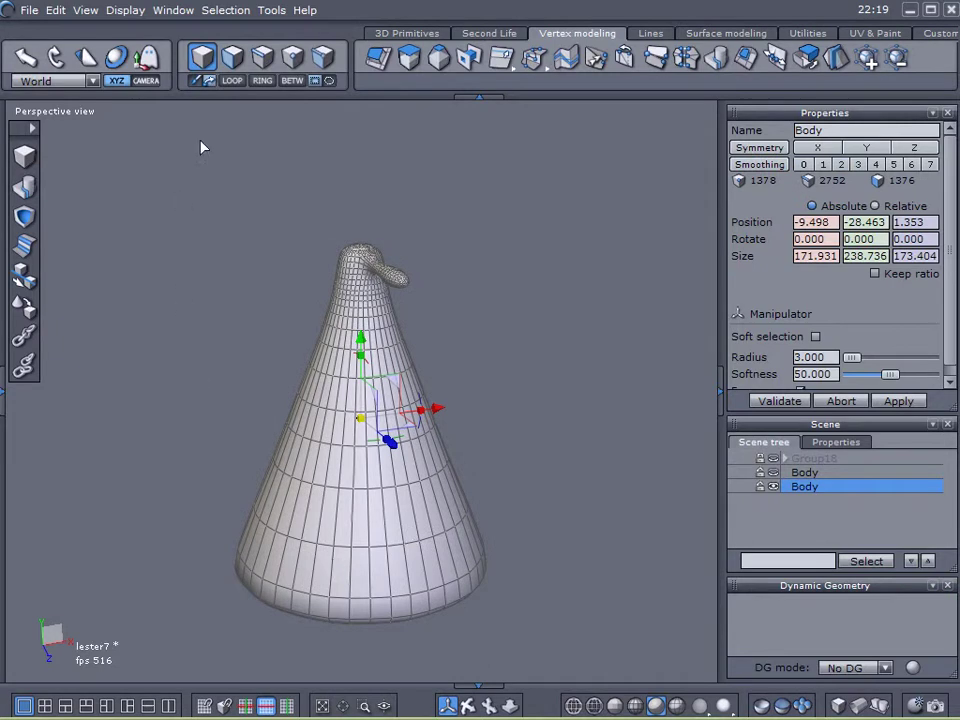
- Select the full horizontal edge loop just above the rounded base of the collapsed Body mesh
click(261, 62)
alt+drag(374, 530, 448, 439)
scroll(379, 609, up, 2)
scroll(379, 609, down, 2)
alt+drag(379, 609, 382, 637)
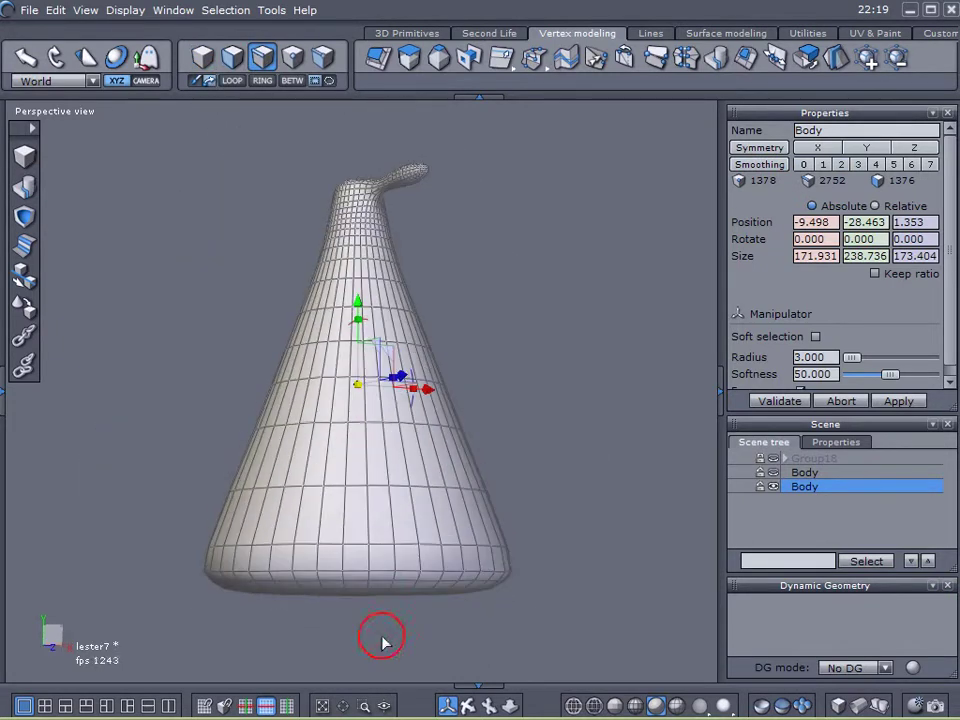
click(380, 545)
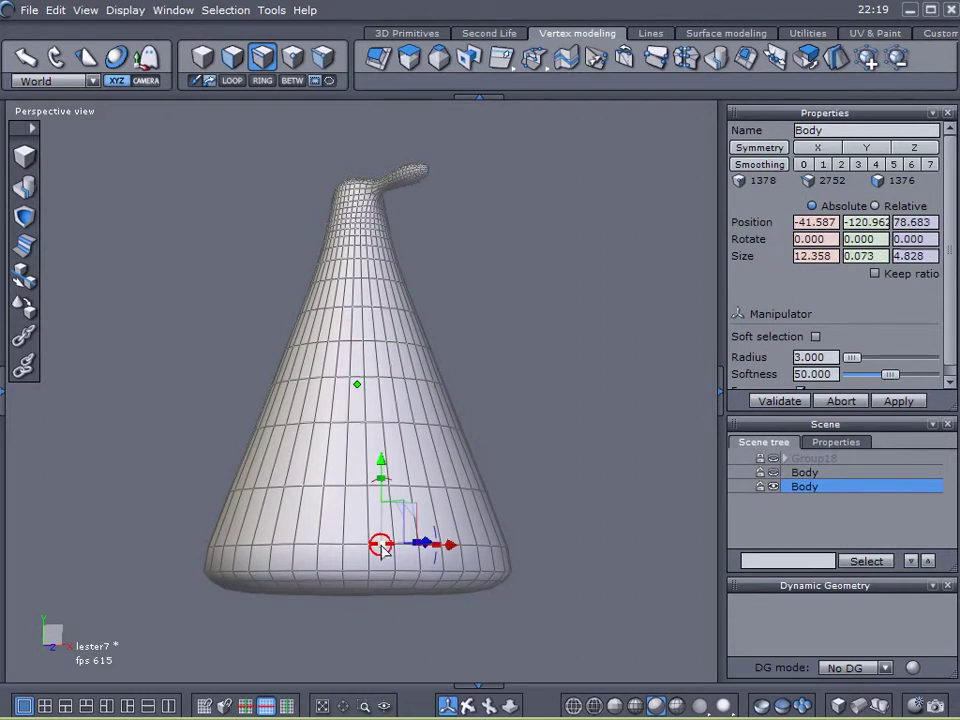
click(233, 81)
middle_drag(671, 553, 606, 566)
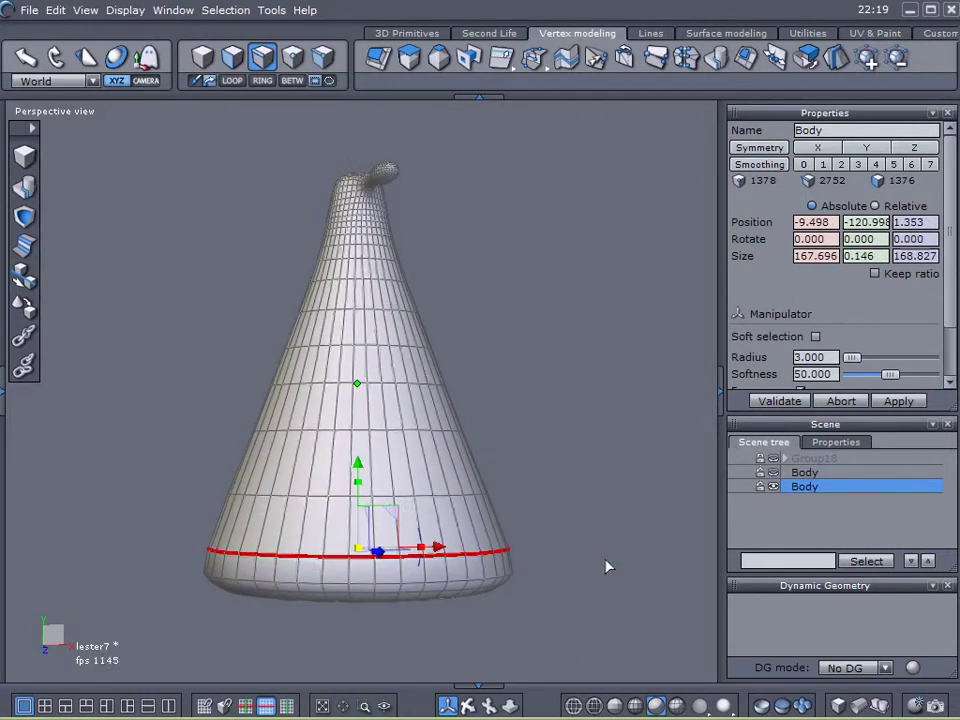
- Show the finished character in Group18 as a reference and grow the base loop selection to the adjoining edges
click(776, 458)
middle_drag(600, 461, 437, 480)
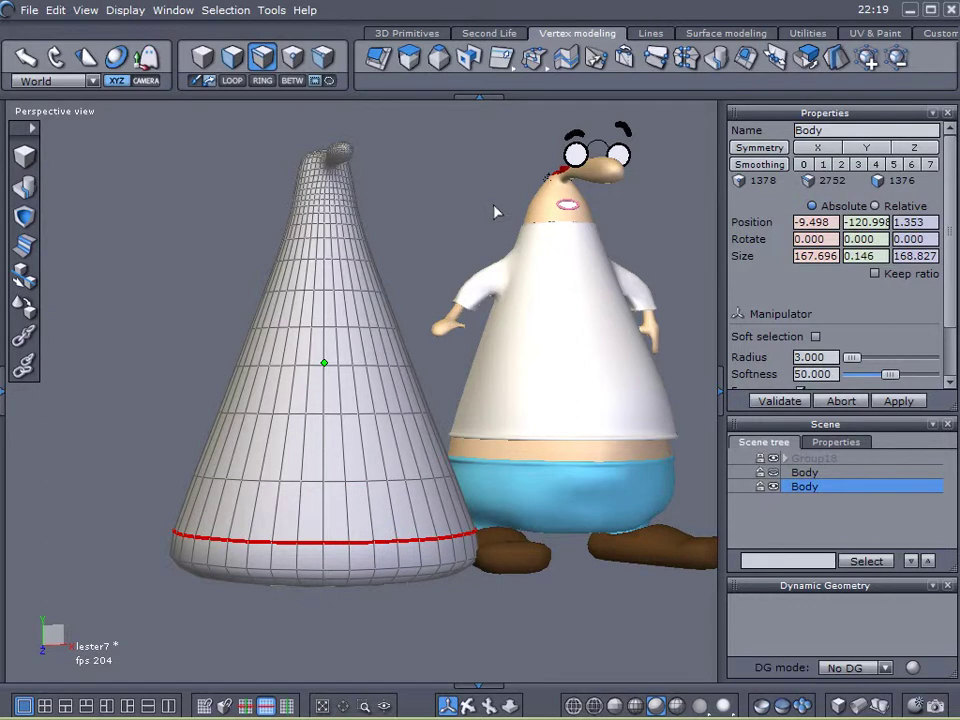
key(plus)
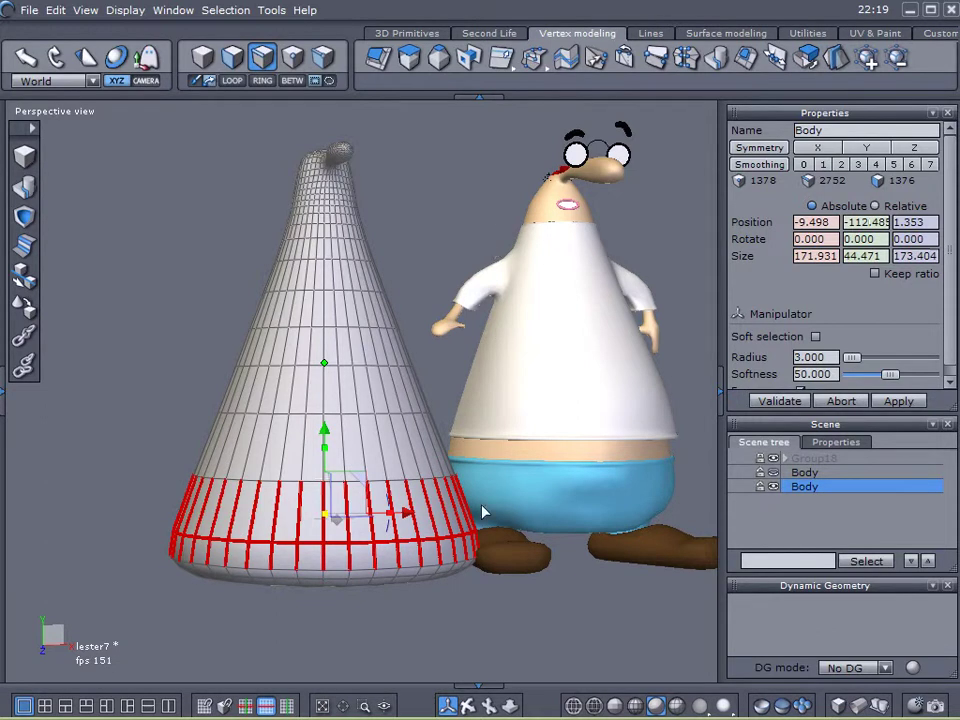
middle_drag(457, 580, 381, 199)
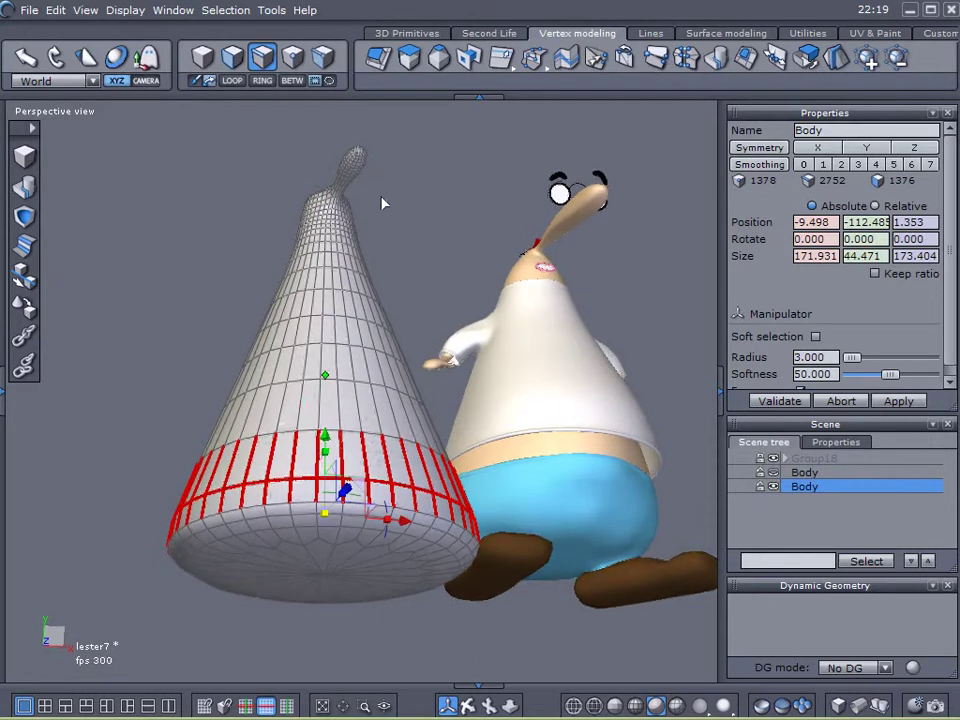
click(228, 11)
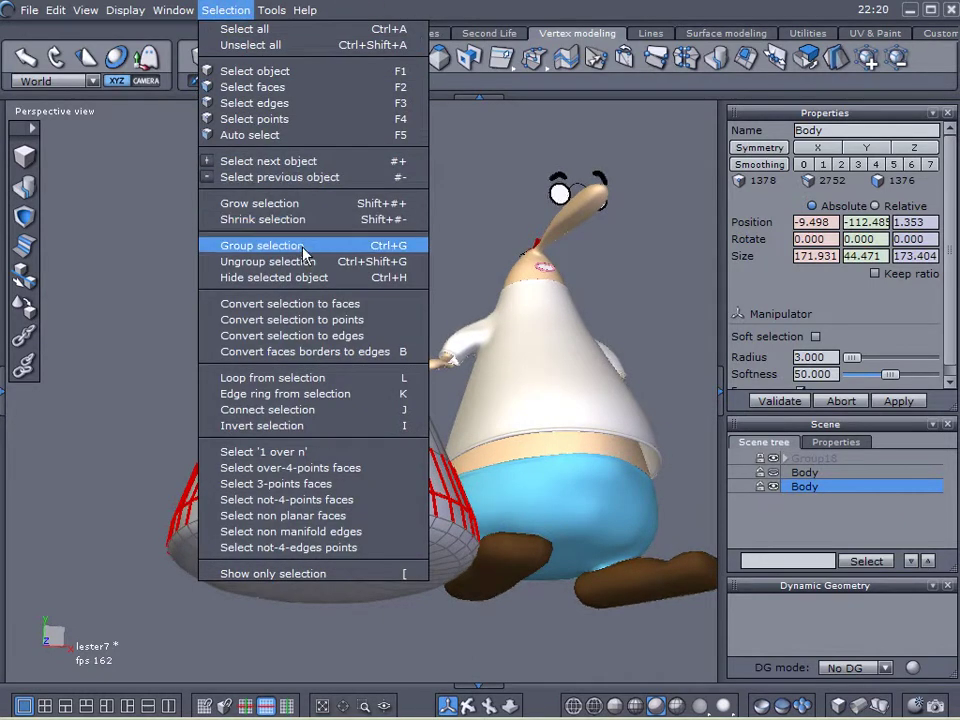
click(310, 306)
middle_drag(425, 380, 460, 400)
click(262, 56)
drag(322, 432, 325, 363)
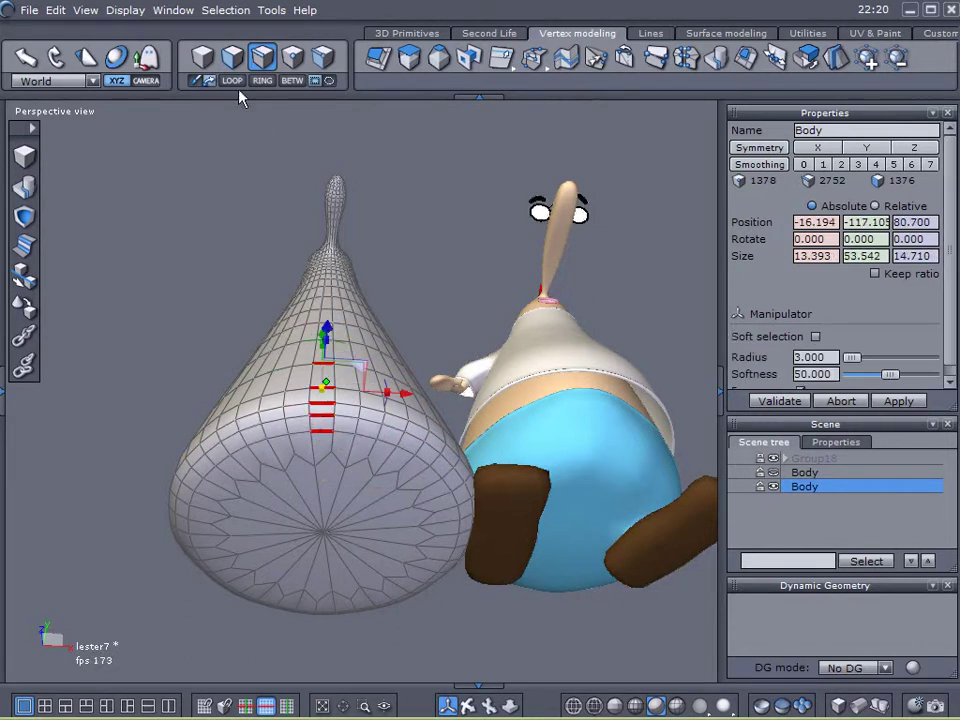
click(232, 80)
middle_drag(228, 115, 183, 466)
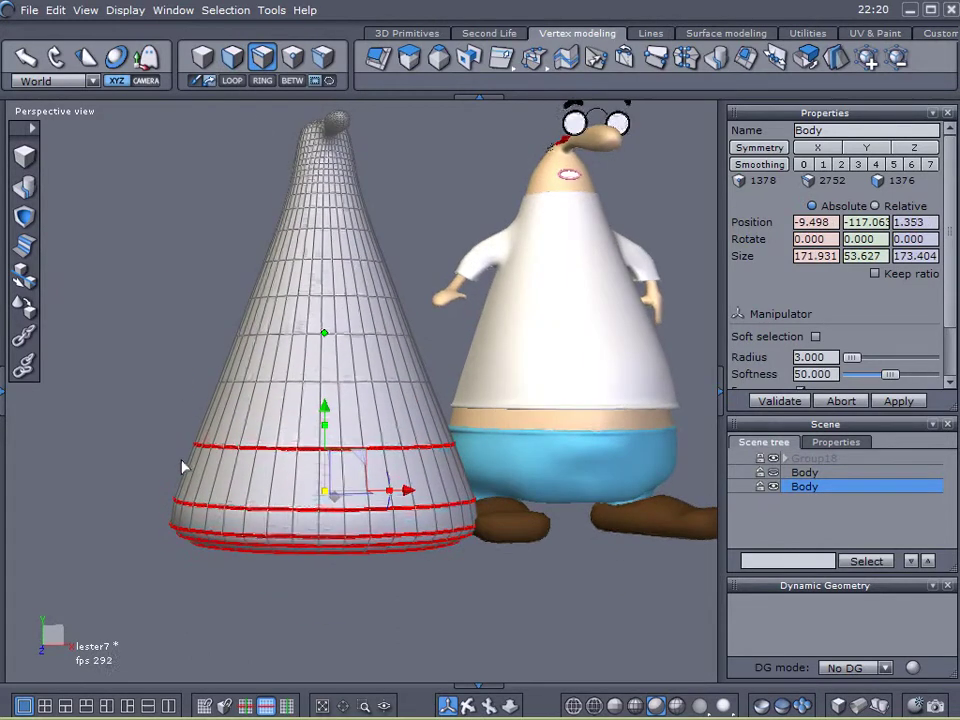
click(184, 463)
- Select the lower body section as faces by converting its base edge loops to faces and adding the remaining underside faces
middle_drag(313, 452, 330, 436)
drag(315, 420, 316, 475)
click(232, 80)
click(244, 12)
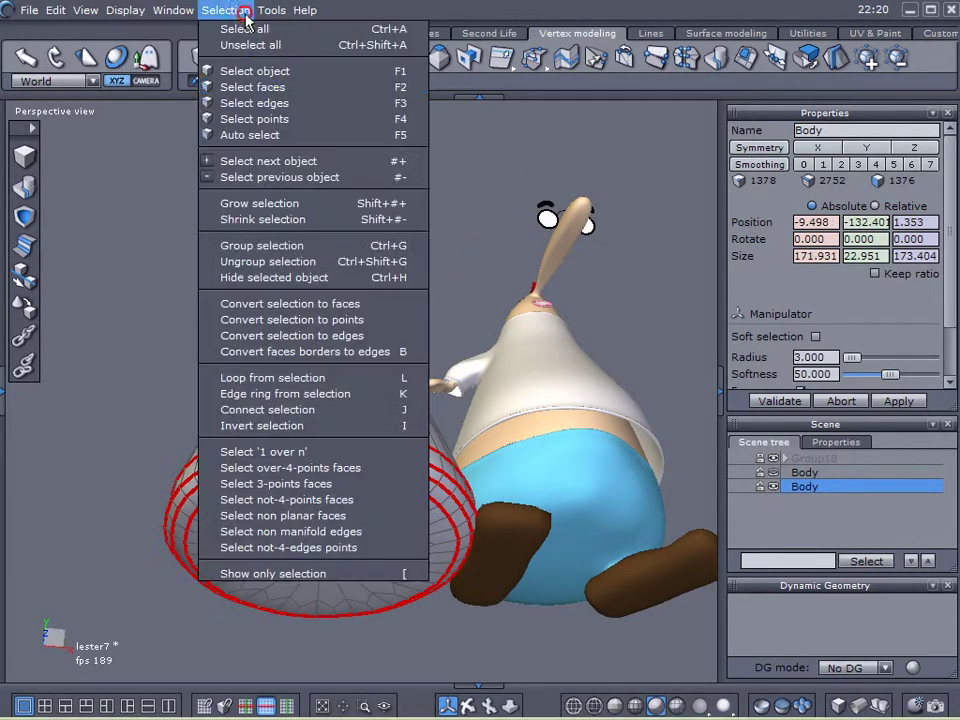
click(312, 305)
middle_drag(312, 305, 258, 442)
mouse_move(298, 479)
shift+mouse_down()
mouse_move(353, 599)
mouse_move(273, 561)
shift+mouse_up()
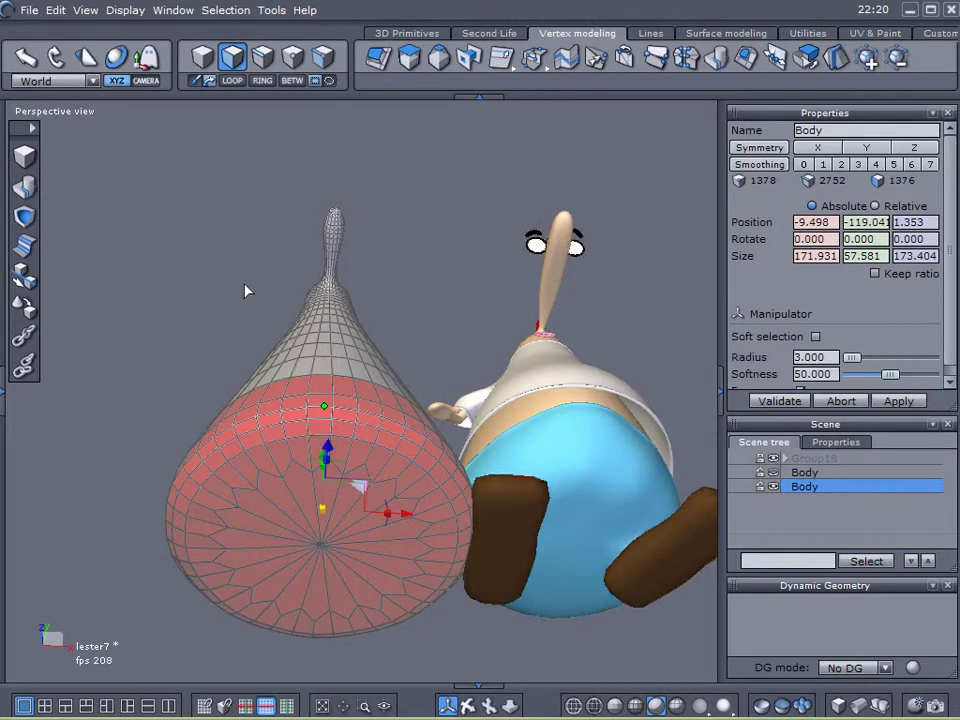
- Extract the selected lower faces into a separate object and delete the collapsed Body copy they came from
middle_drag(246, 287, 240, 477)
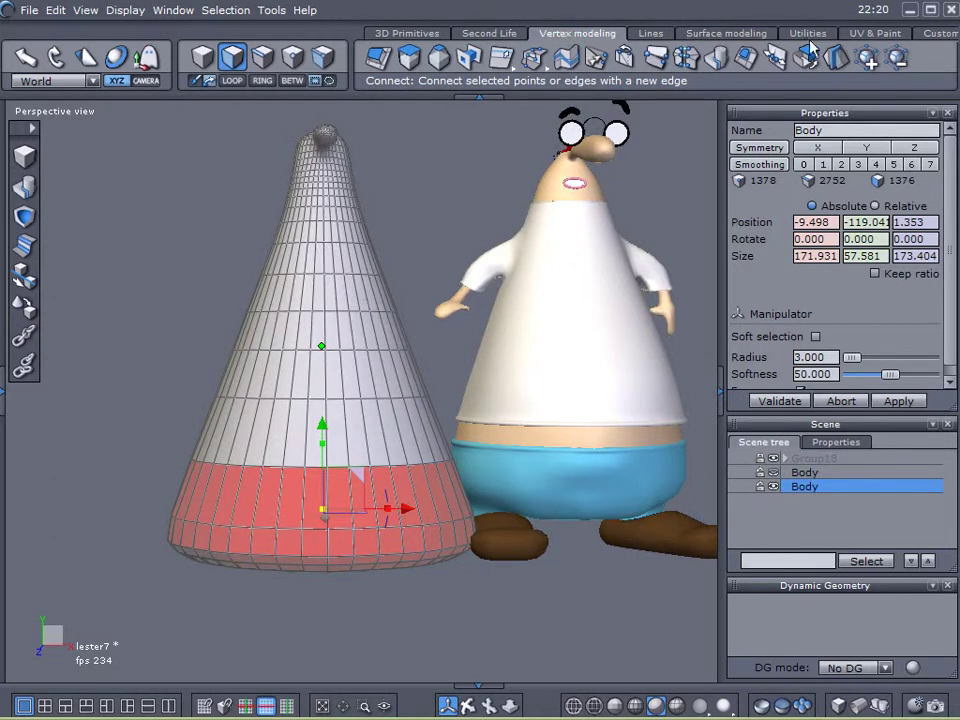
click(868, 57)
click(178, 435)
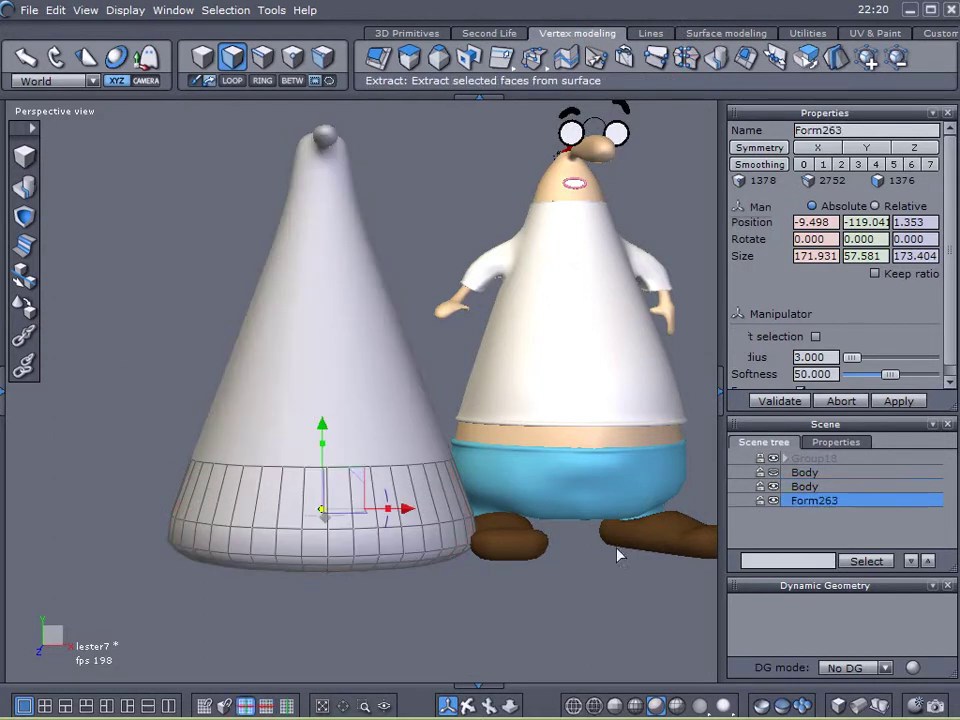
click(450, 253)
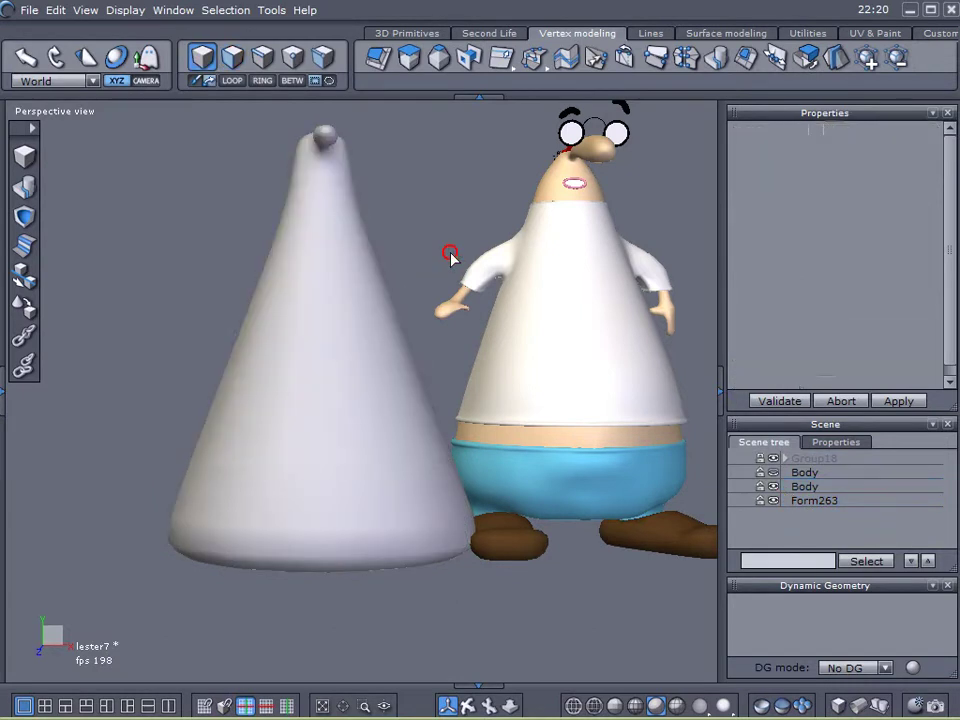
drag(408, 296, 474, 292)
drag(393, 205, 397, 138)
key(Delete)
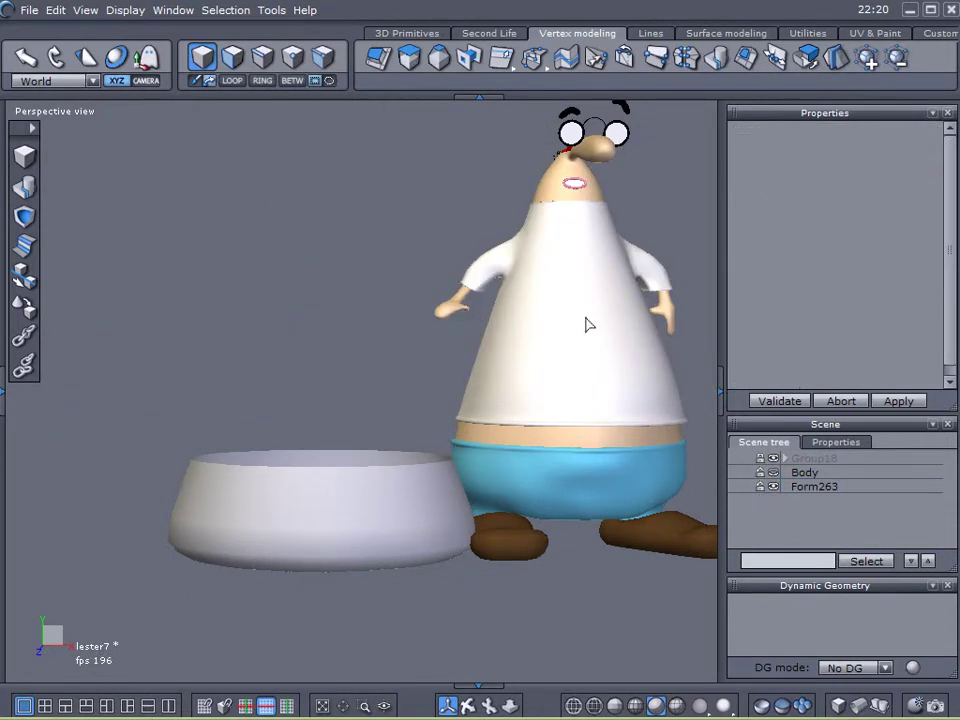
- Create a new material for the extracted lower piece and name it Pants Material
click(416, 563)
middle_drag(347, 527, 825, 530)
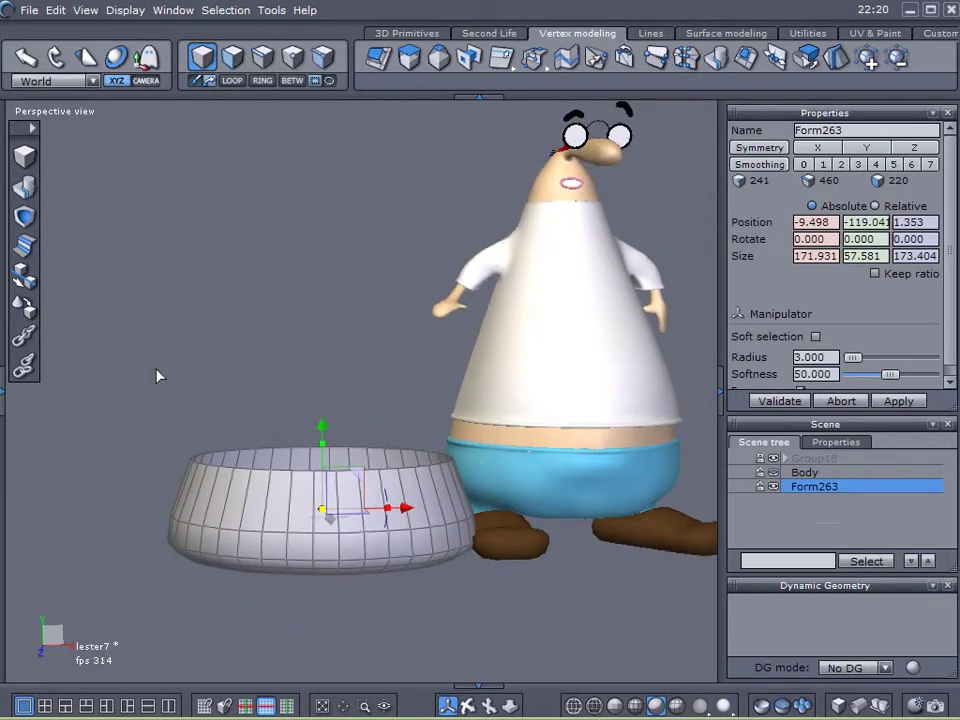
drag(5, 397, 285, 403)
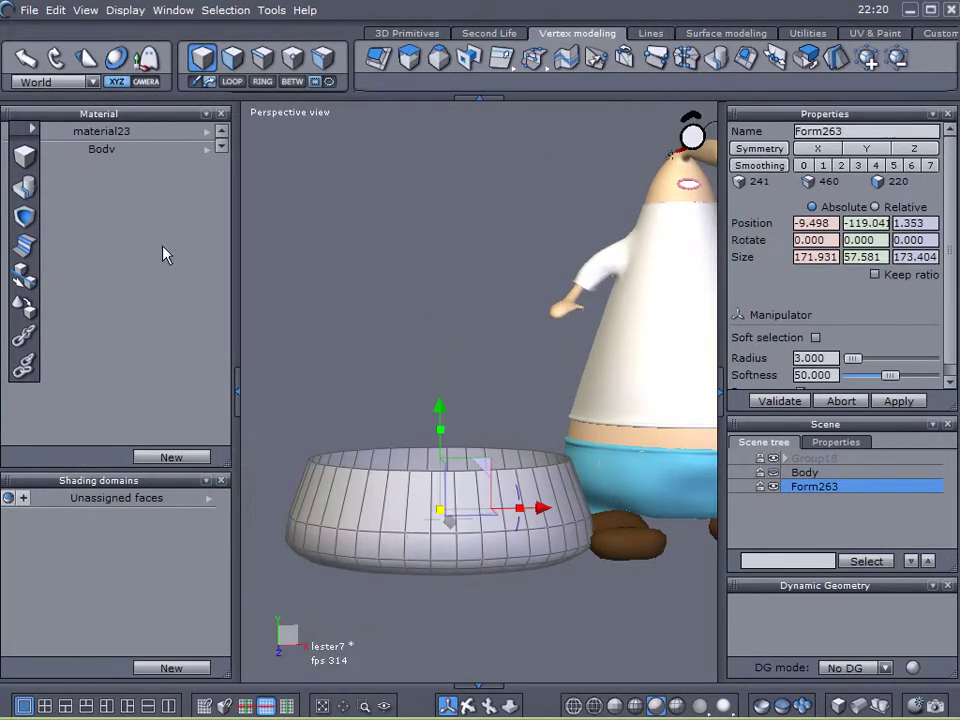
click(171, 456)
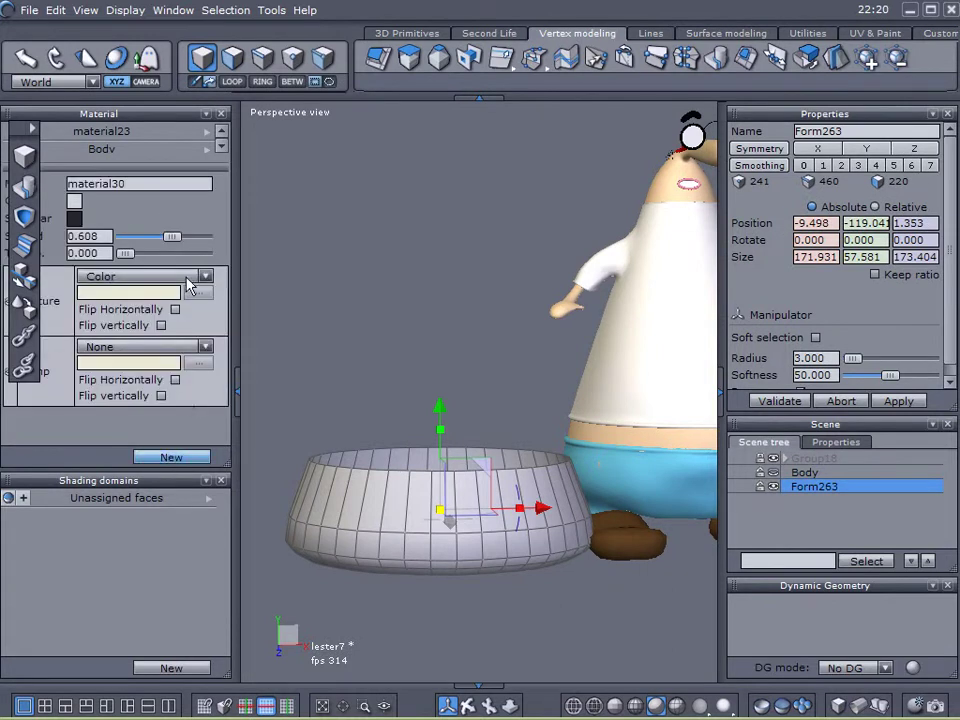
double_click(142, 185)
text(Pants Ma)
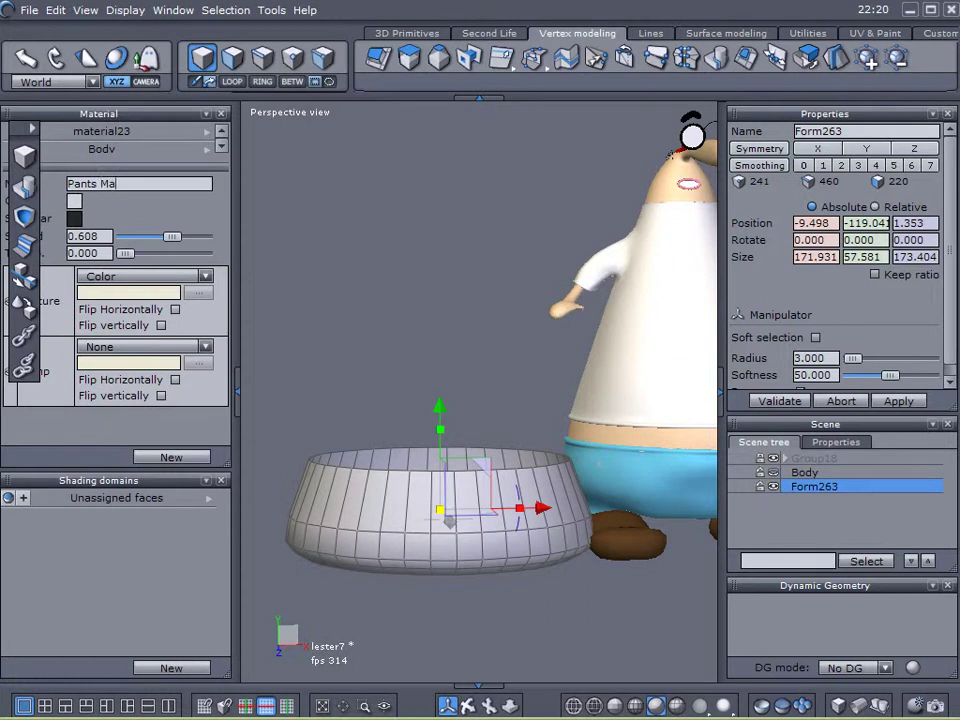
key(Return)
- Set the color of Pants Material to a light cyan-blue like the reference character's pants
click(74, 201)
click(179, 250)
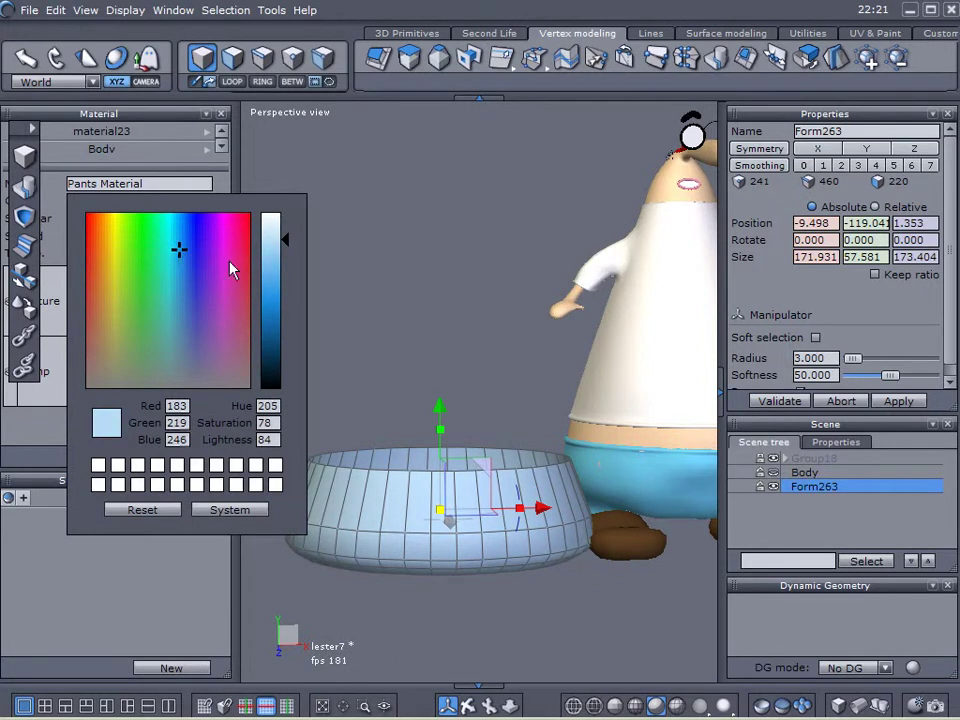
click(277, 268)
drag(277, 270, 276, 259)
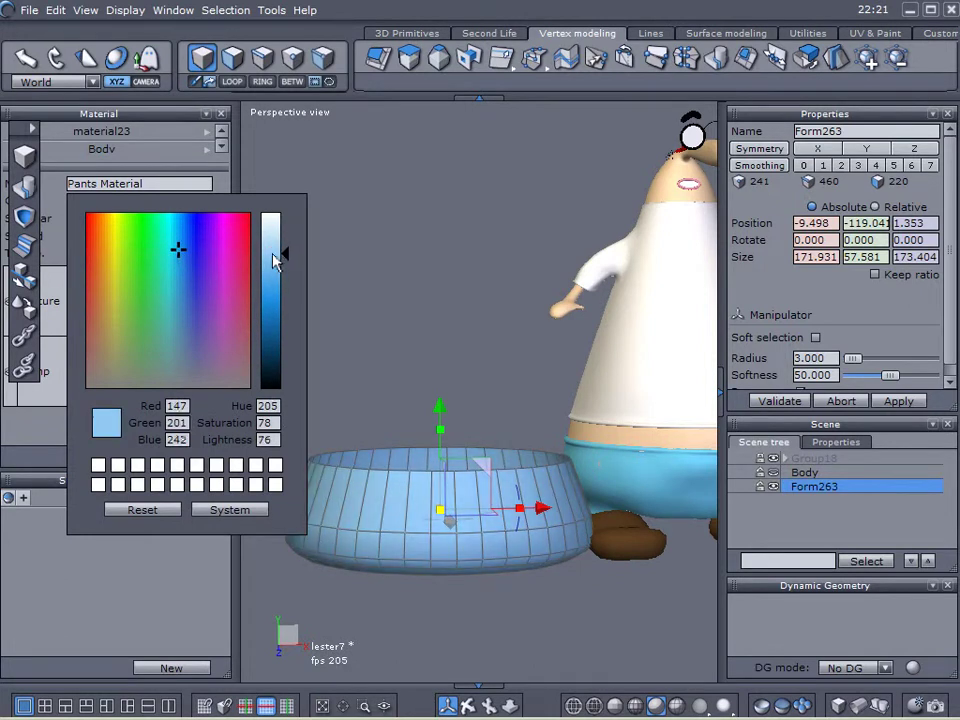
click(174, 233)
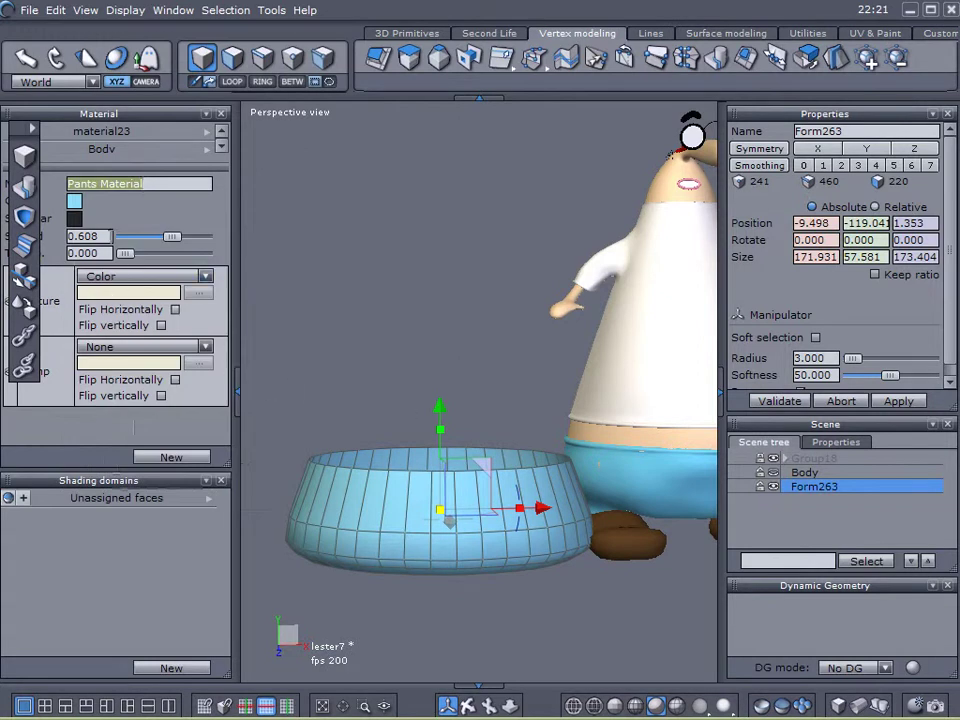
- Set the specular color of Pants Material to white and its spread to 0.952
click(73, 221)
click(275, 229)
drag(188, 244, 203, 245)
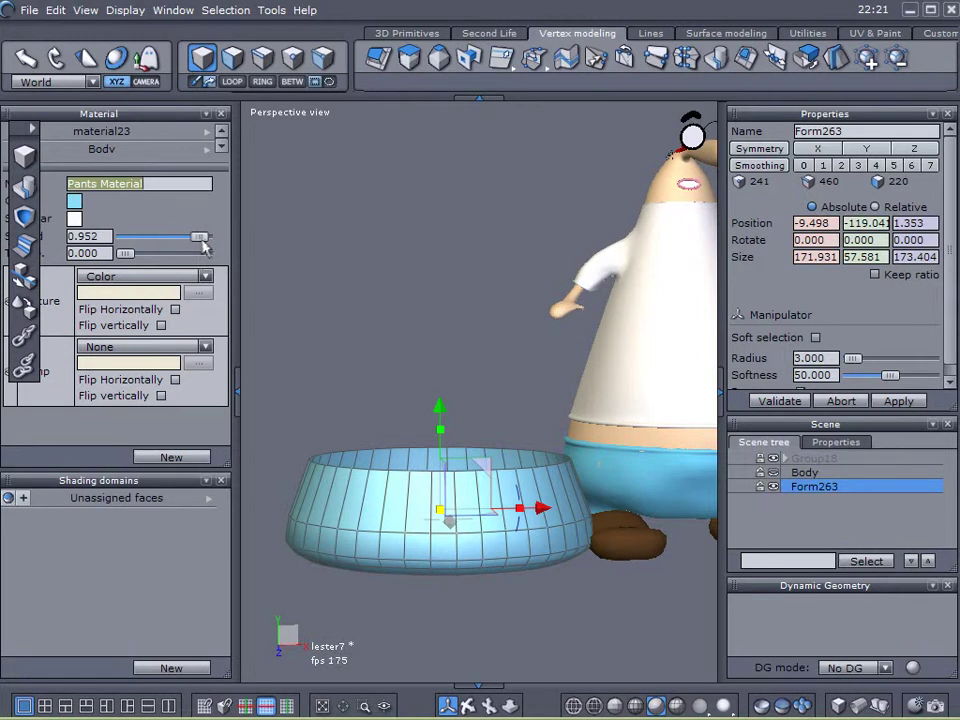
click(240, 383)
- Hide the Group18 reference character and show the original Body together with the pants piece
click(803, 532)
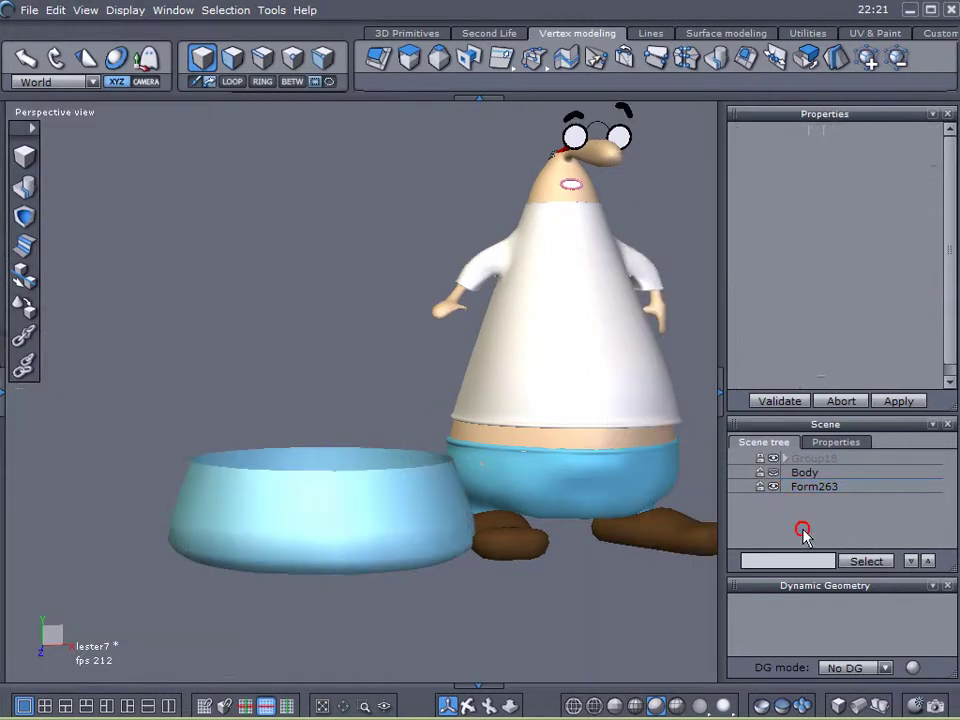
click(773, 459)
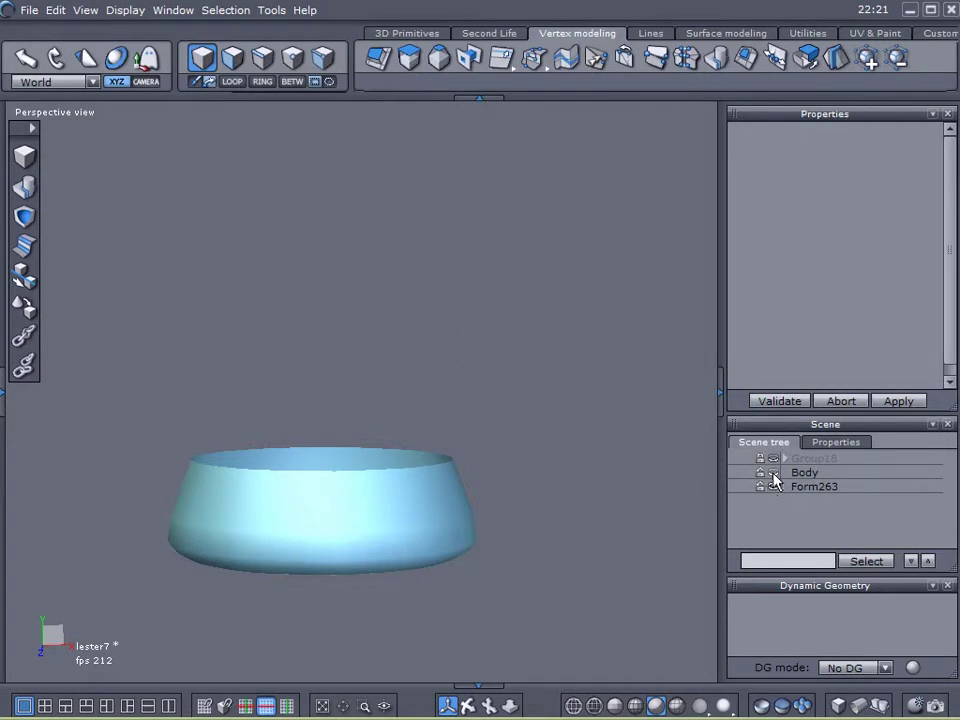
click(773, 473)
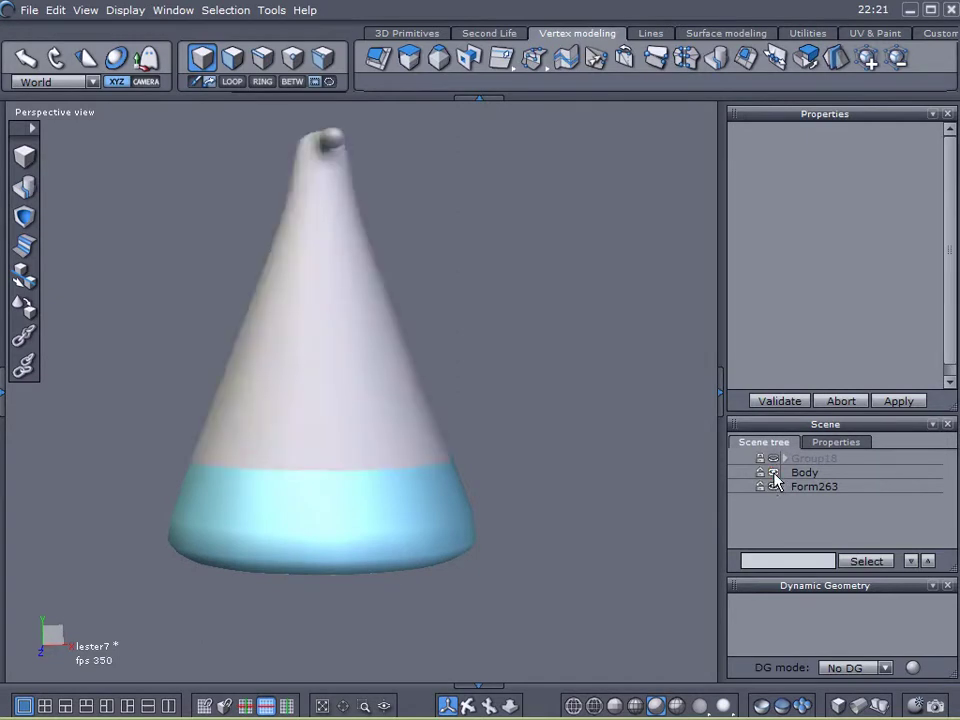
- Scale the Form263 pants piece up slightly and uniformly to about 172.532 × 57.783 × 174.010 so it covers the Body
click(784, 487)
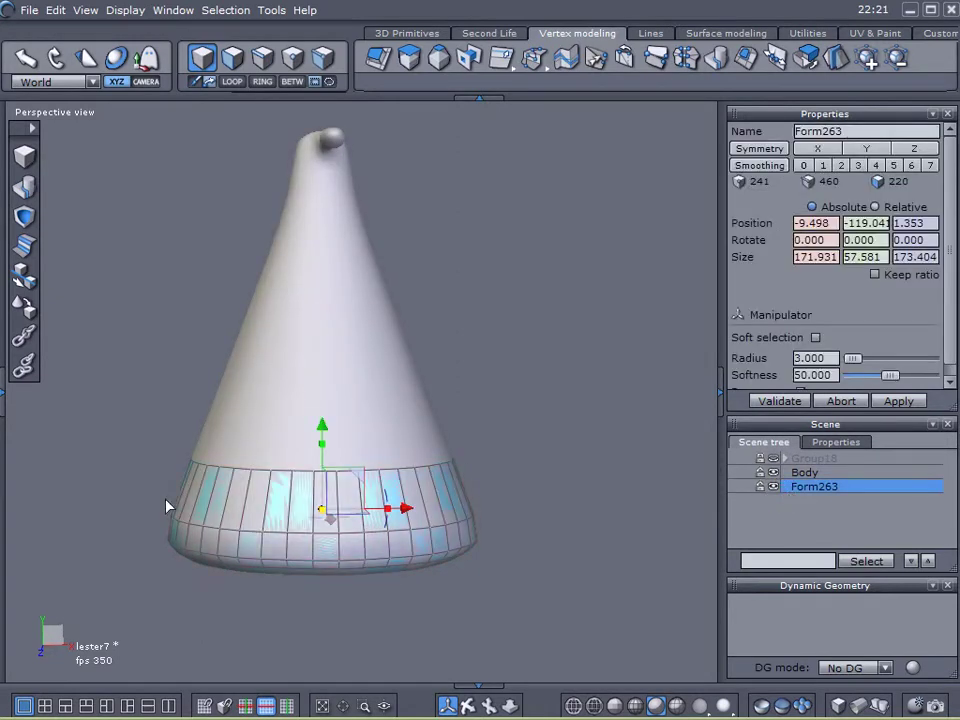
middle_drag(115, 513, 405, 512)
scroll(391, 587, up, 4)
mouse_move(316, 408)
mouse_down()
mouse_move(330, 407)
mouse_move(317, 411)
mouse_up()
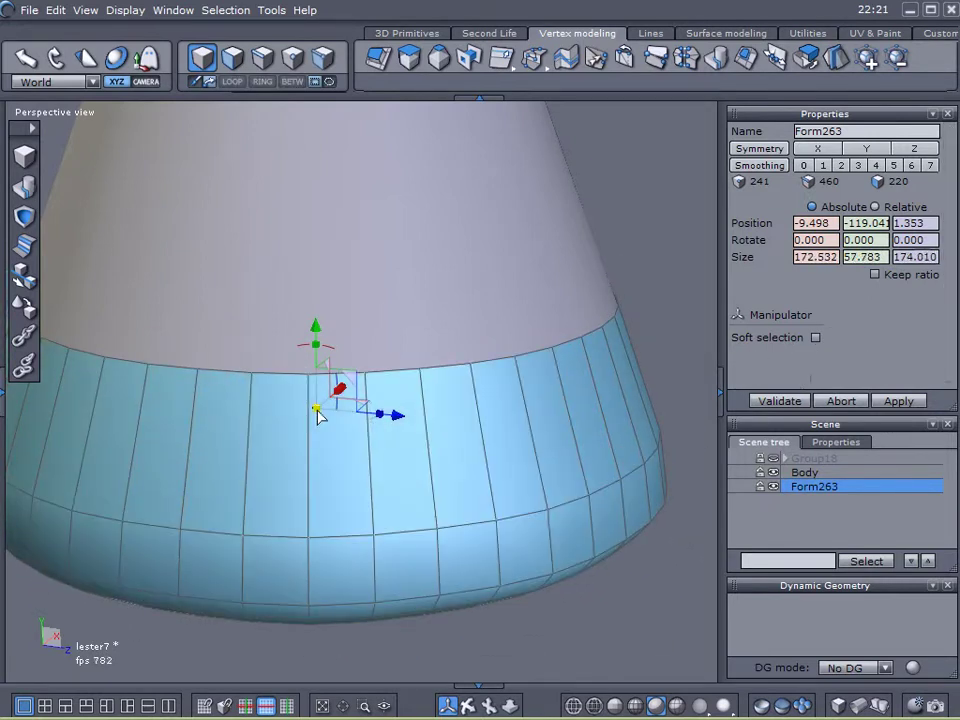
- Select the center point on the underside of the pants piece
alt+drag(391, 591, 161, 534)
scroll(339, 480, down, 3)
middle_drag(416, 407, 465, 475)
alt+drag(445, 458, 347, 464)
right_drag(350, 470, 568, 568)
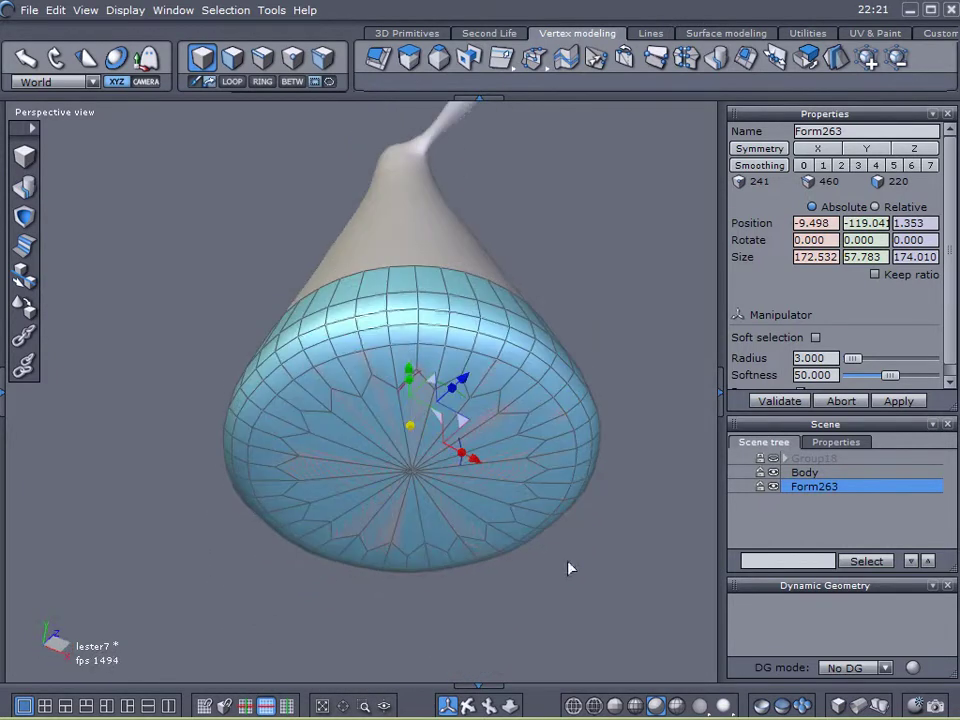
click(292, 57)
scroll(384, 497, up, 3)
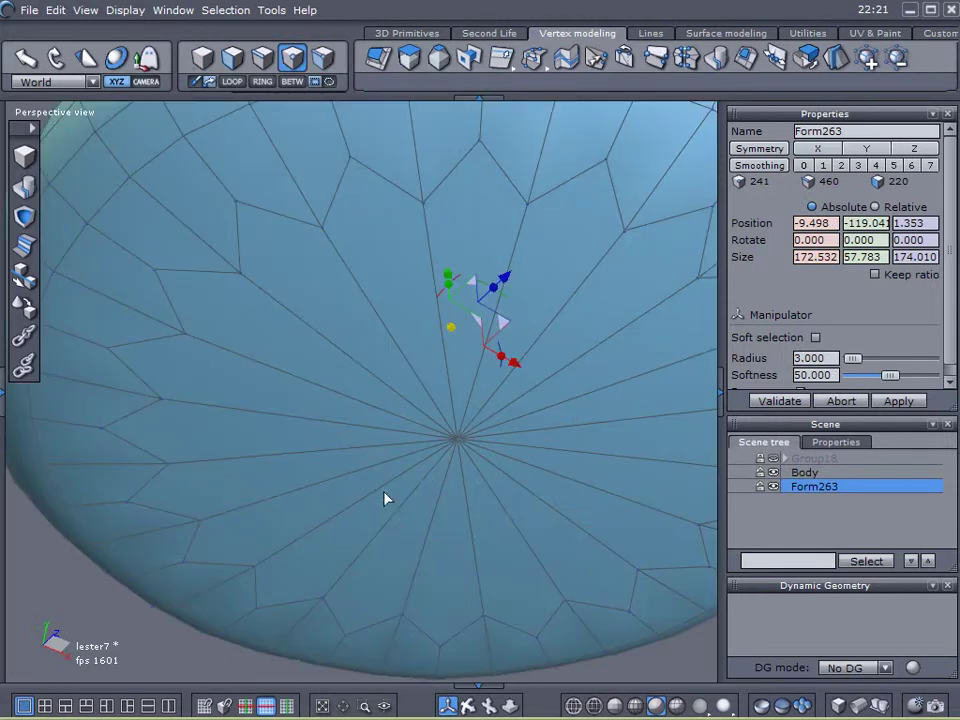
click(461, 447)
right_drag(332, 336, 453, 382)
drag(457, 369, 458, 370)
right_drag(457, 369, 523, 425)
middle_drag(523, 425, 501, 445)
right_drag(450, 198, 495, 283)
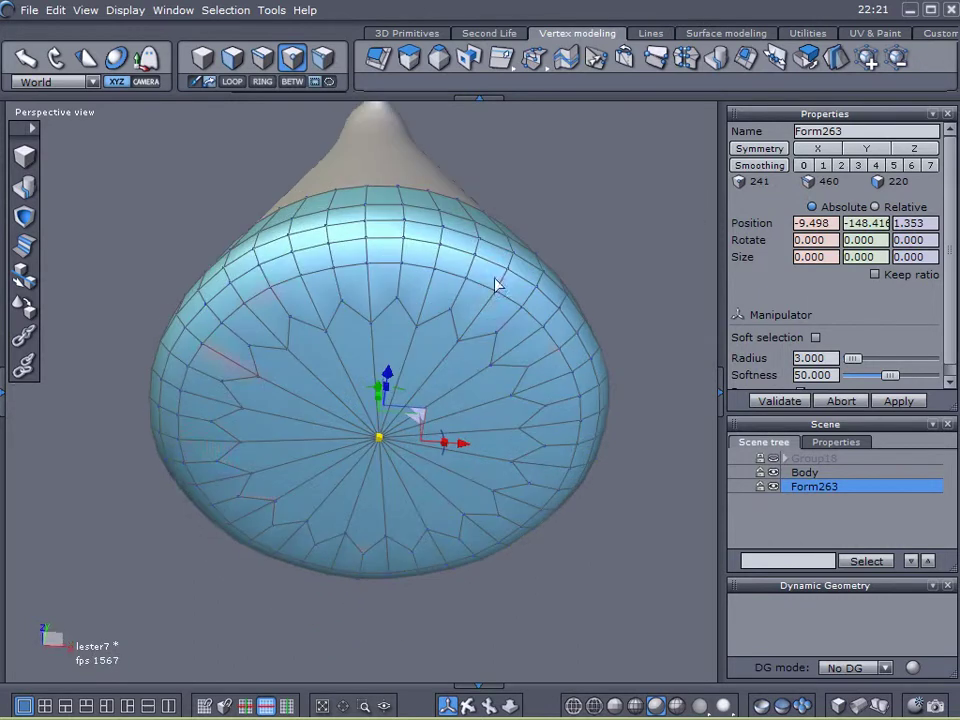
- Enable X symmetry on the pants piece from the selected center point and switch to face selection
click(757, 149)
right_drag(688, 152, 364, 392)
click(232, 57)
click(403, 388)
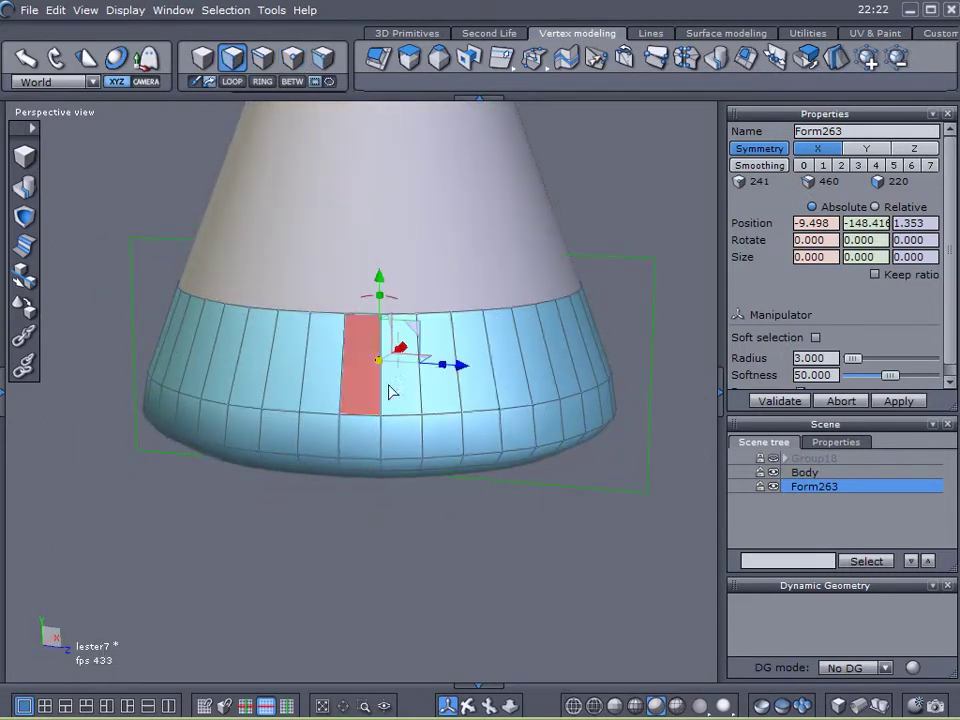
right_drag(422, 452, 467, 489)
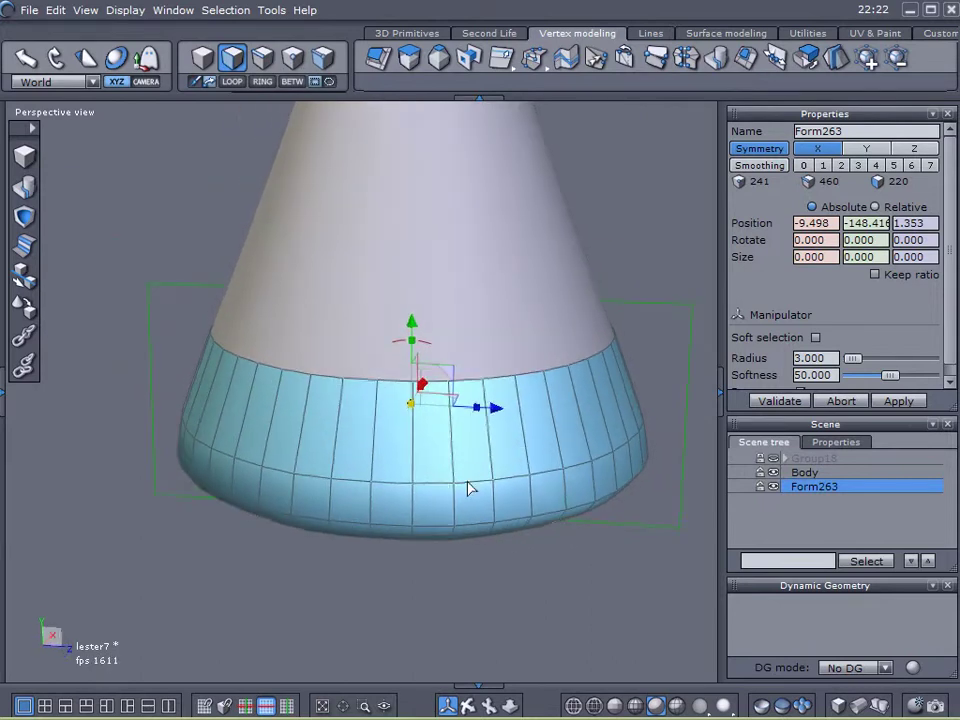
right_drag(525, 482, 325, 494)
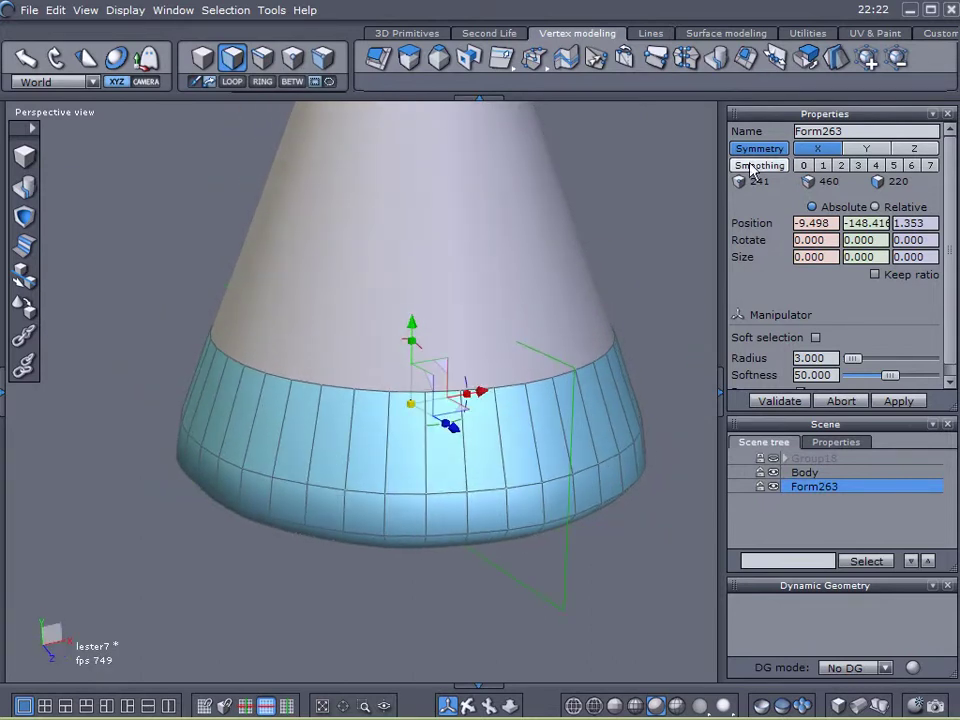
click(824, 152)
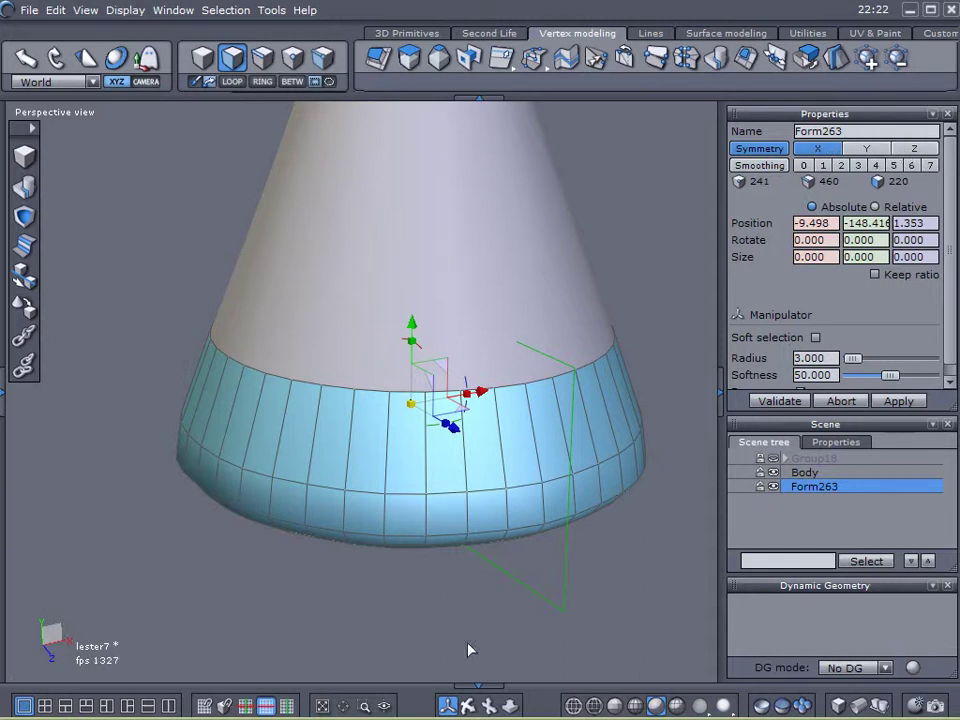
- Select five adjacent faces in the upper band on one side of the pants and check the mirrored faces opposite
middle_drag(371, 653, 400, 655)
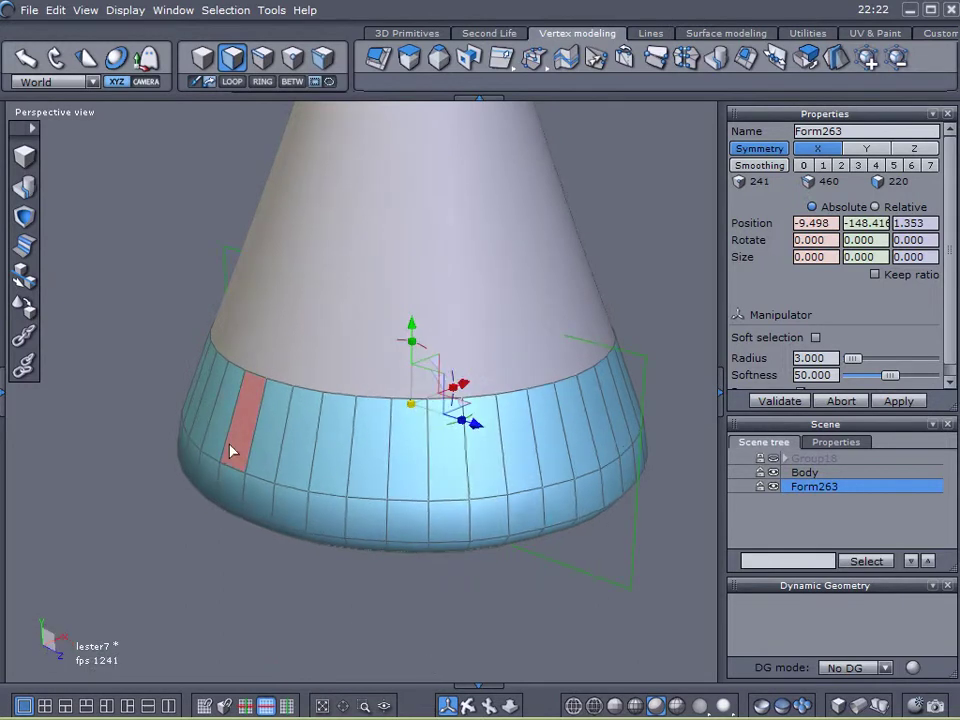
mouse_move(249, 411)
mouse_down()
mouse_move(347, 444)
mouse_move(246, 407)
mouse_up()
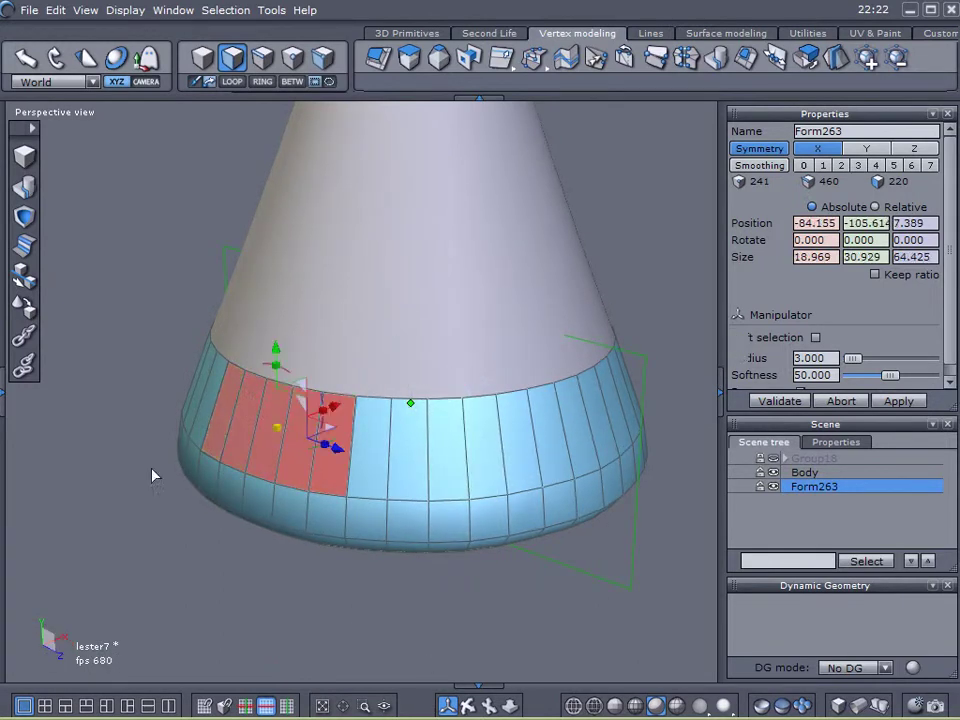
alt+drag(197, 654, 94, 628)
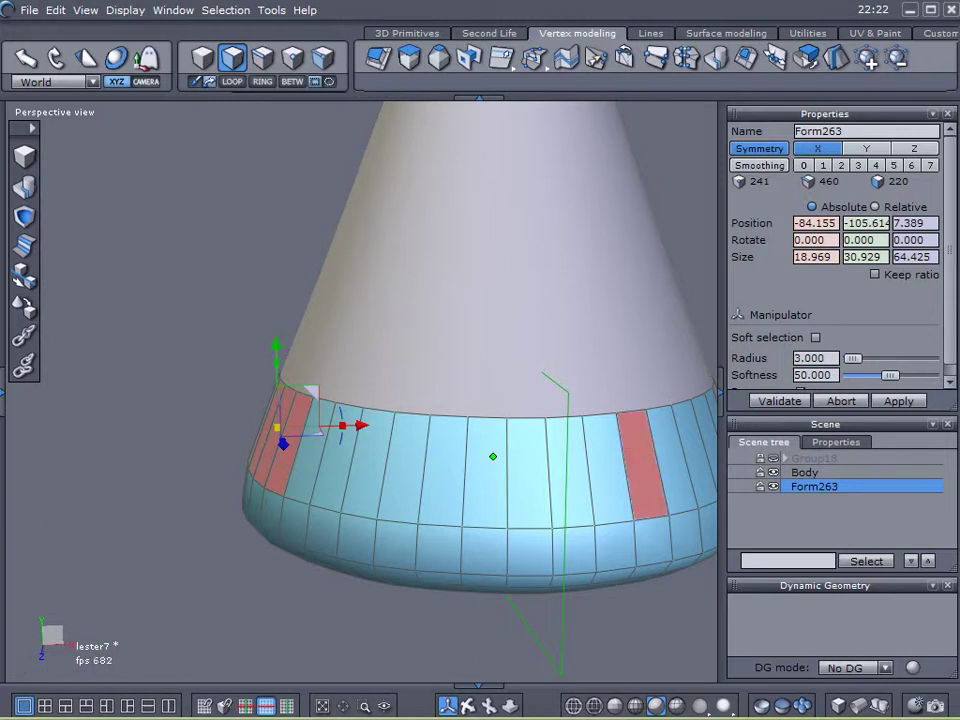
right_drag(125, 564, 306, 542)
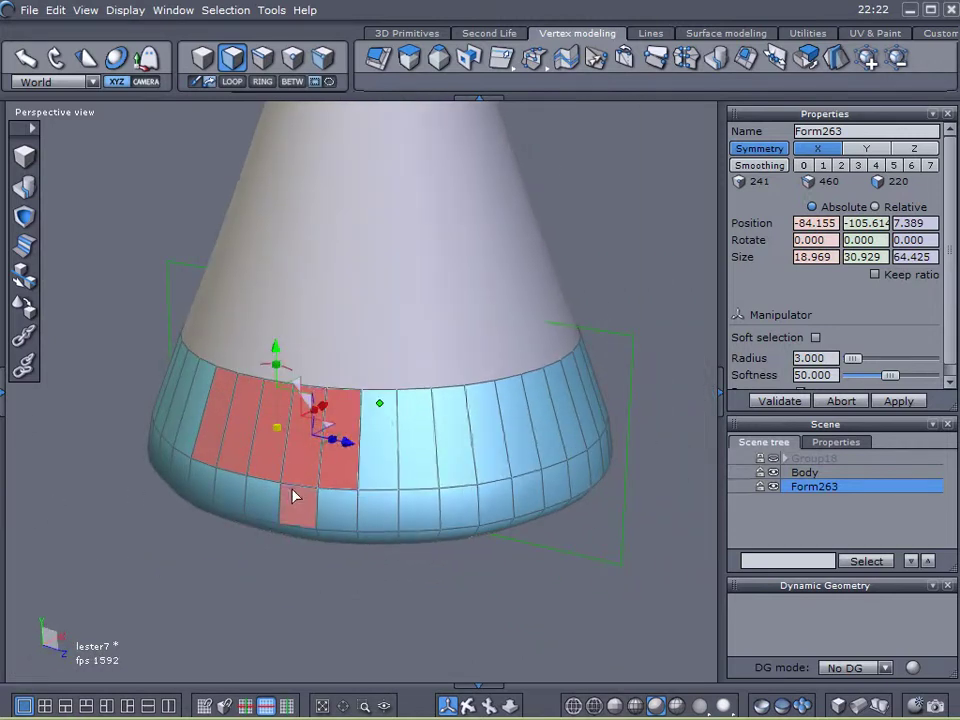
right_drag(461, 551, 103, 538)
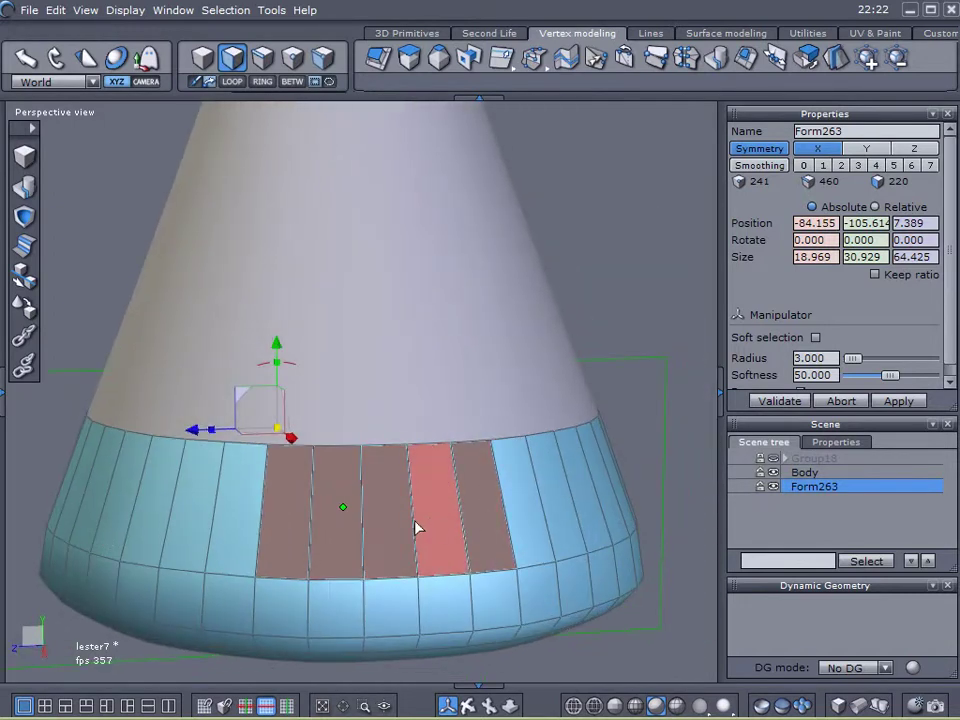
scroll(342, 512, down, 3)
right_drag(130, 565, 571, 522)
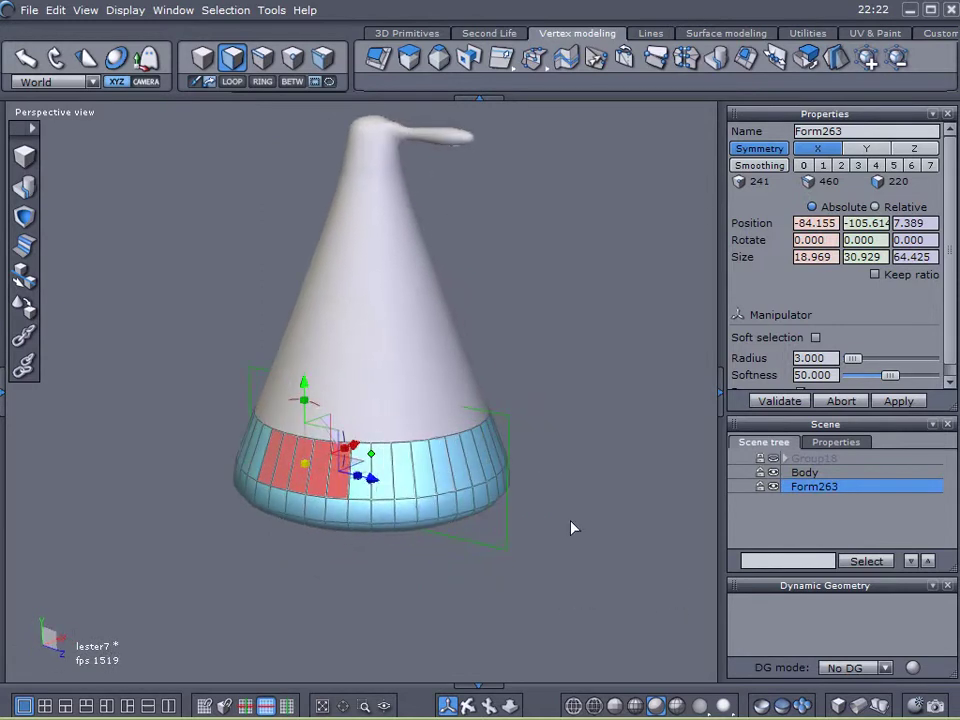
click(439, 57)
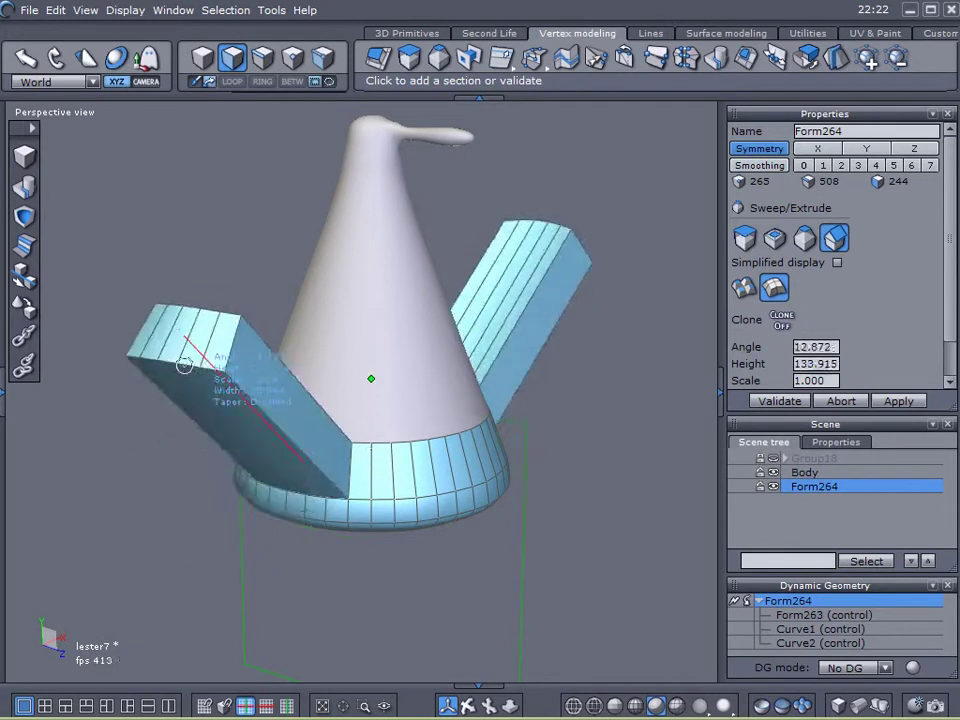
click(194, 516)
click(125, 428)
click(133, 312)
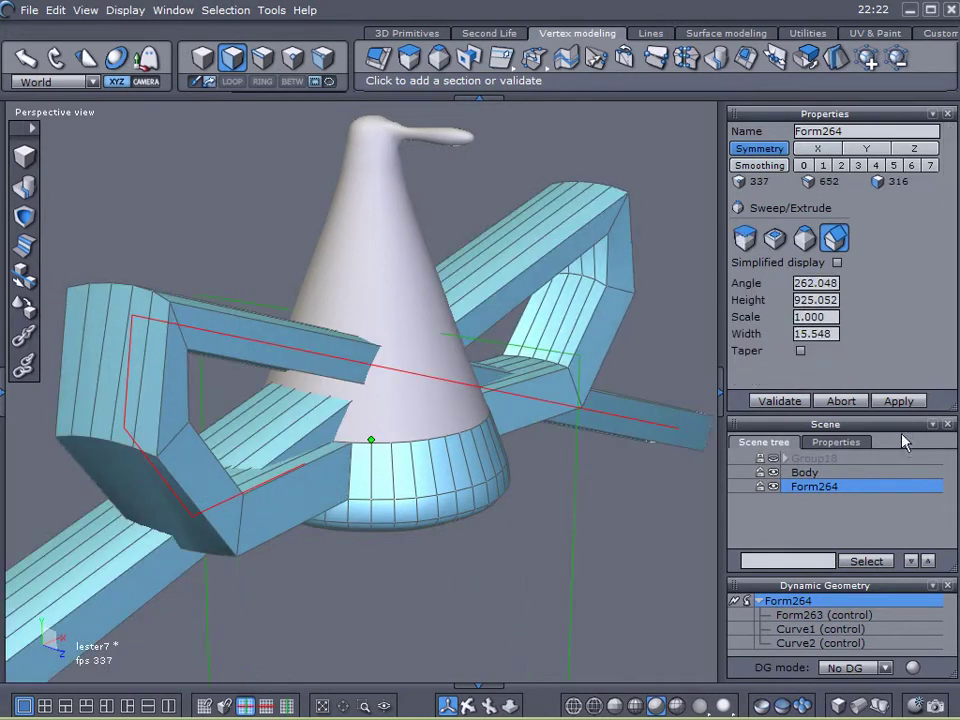
click(853, 401)
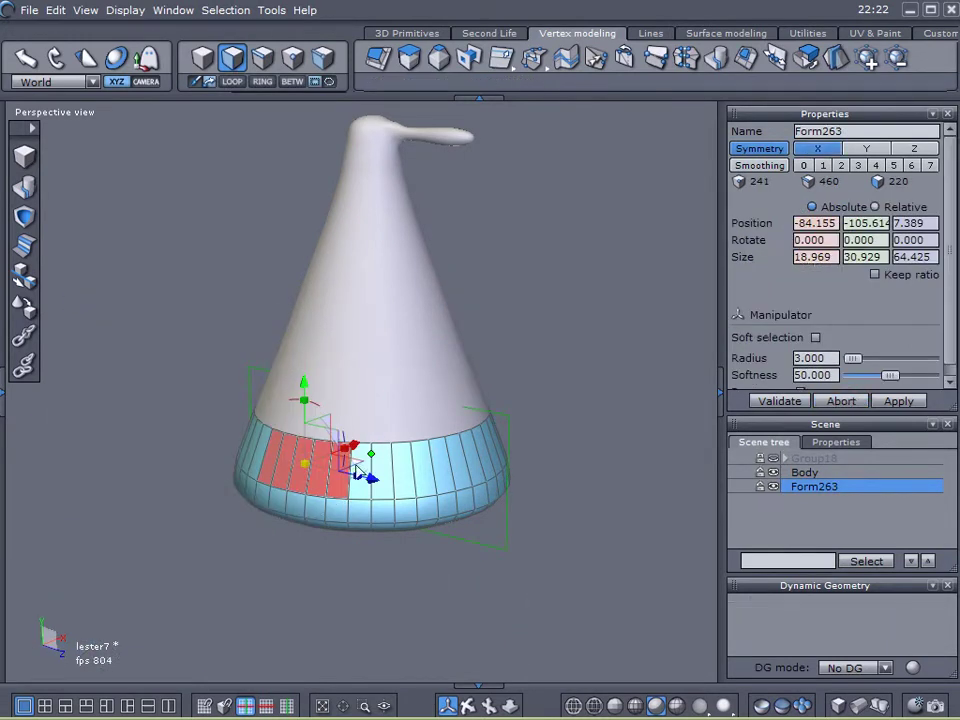
- Try Z symmetry on the pants piece, return to X symmetry, and clear the face selection
click(872, 150)
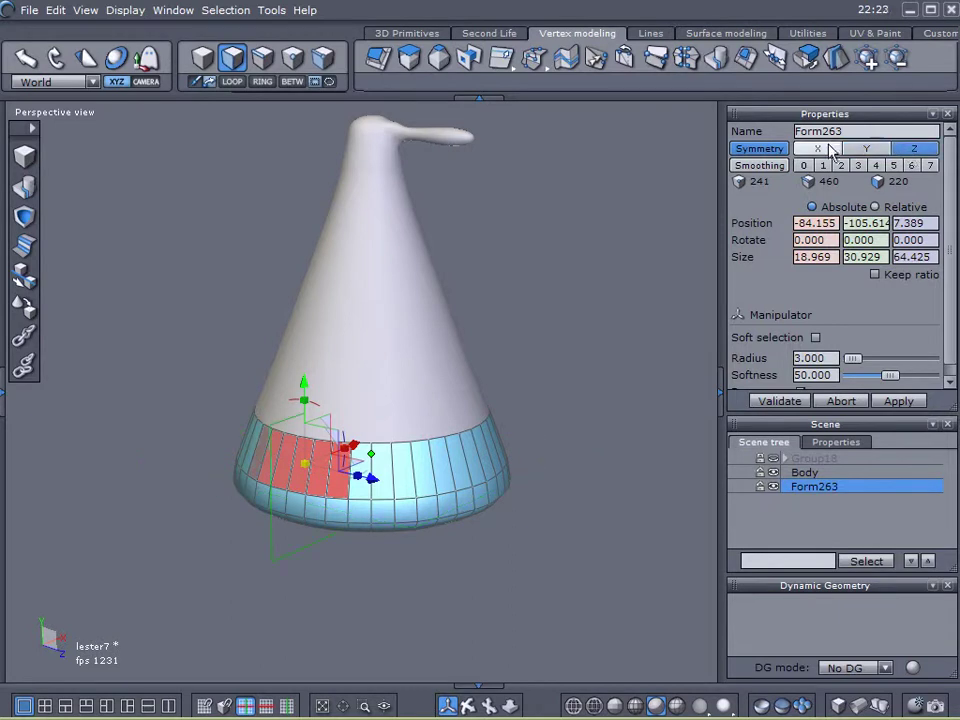
right_drag(546, 378, 436, 52)
middle_drag(475, 362, 454, 262)
right_drag(452, 294, 342, 294)
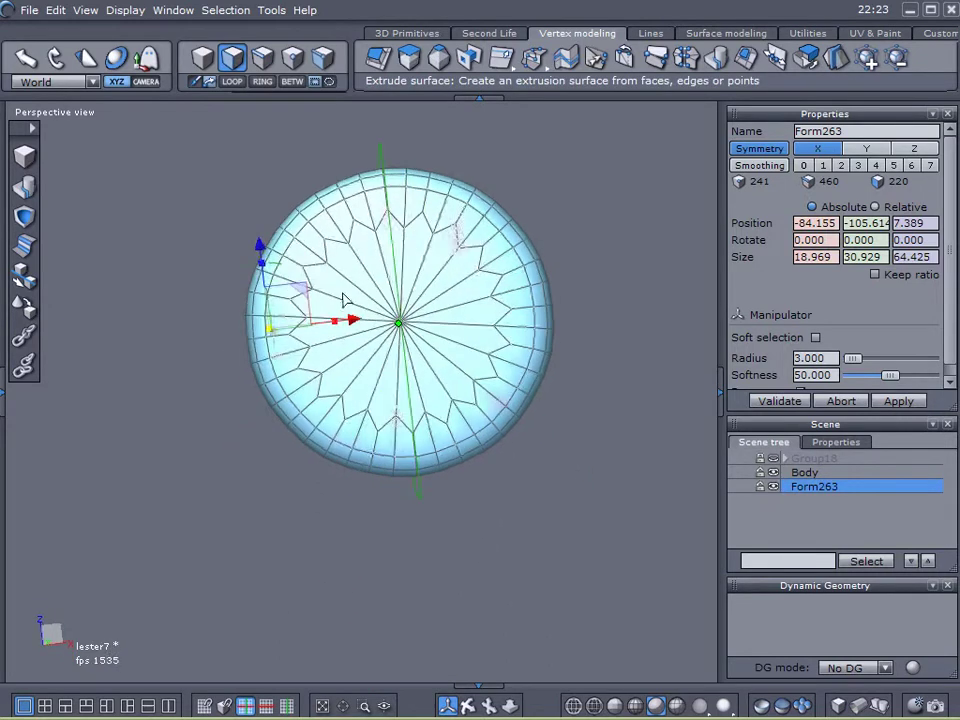
middle_drag(401, 321, 411, 347)
right_drag(563, 308, 603, 376)
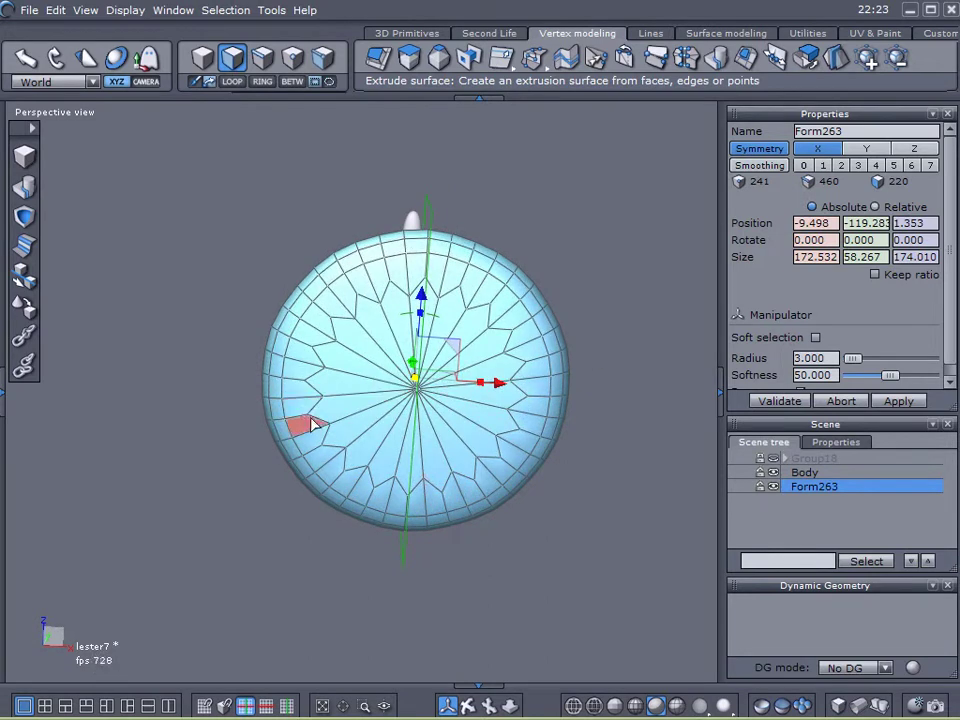
- Select three adjacent outer faces at one side of the pants' underside with X symmetry active
scroll(345, 427, up, 5)
scroll(345, 427, down, 4)
middle_drag(345, 427, 342, 437)
right_drag(342, 437, 318, 381)
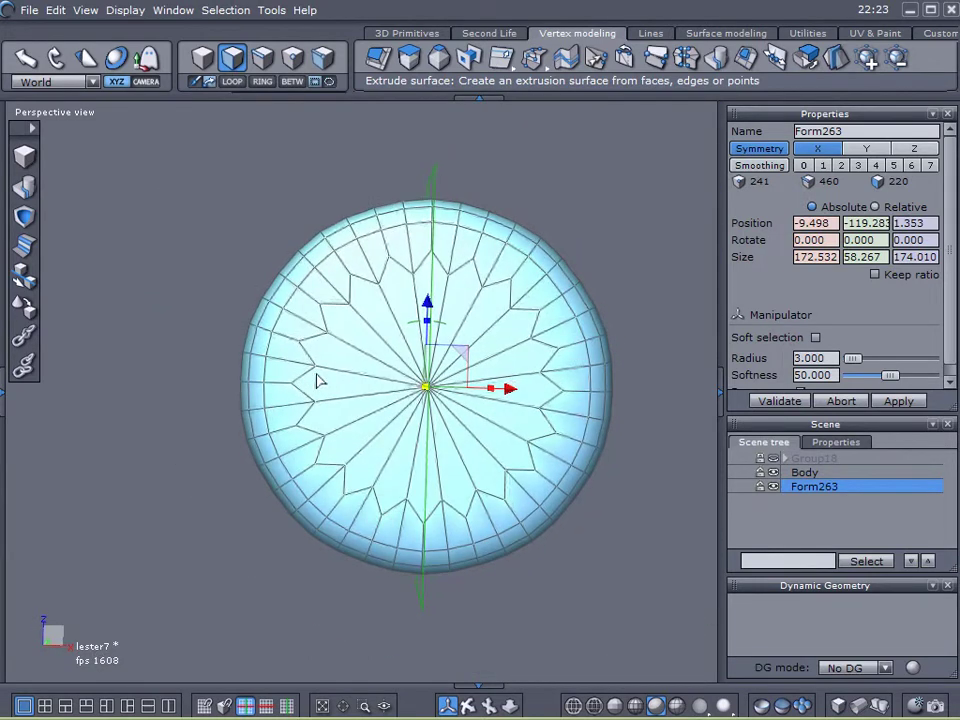
click(279, 365)
shift+click(283, 400)
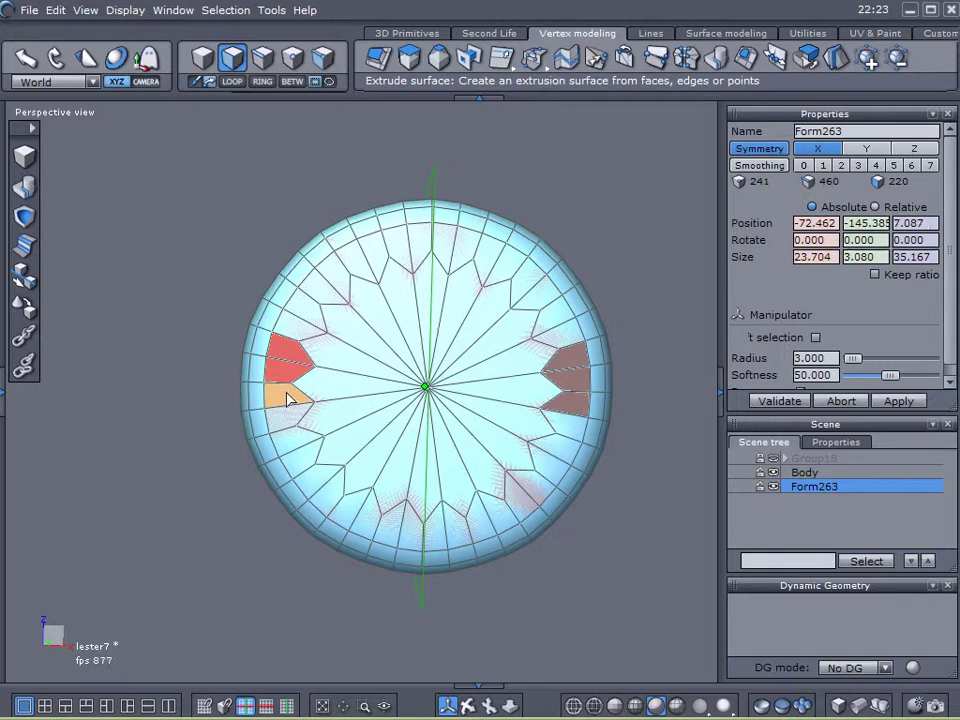
right_drag(99, 343, 617, 375)
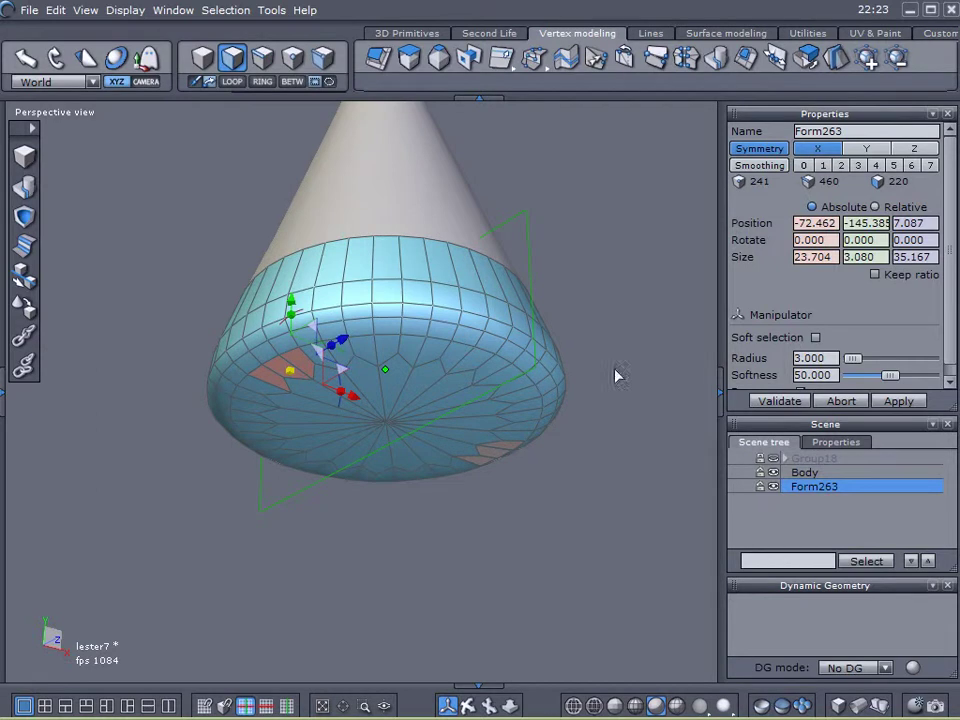
- Set the pants' smoothing to level 1 and scale the whole piece up uniformly to about 173.034 × 58.922 × 174.136
click(821, 166)
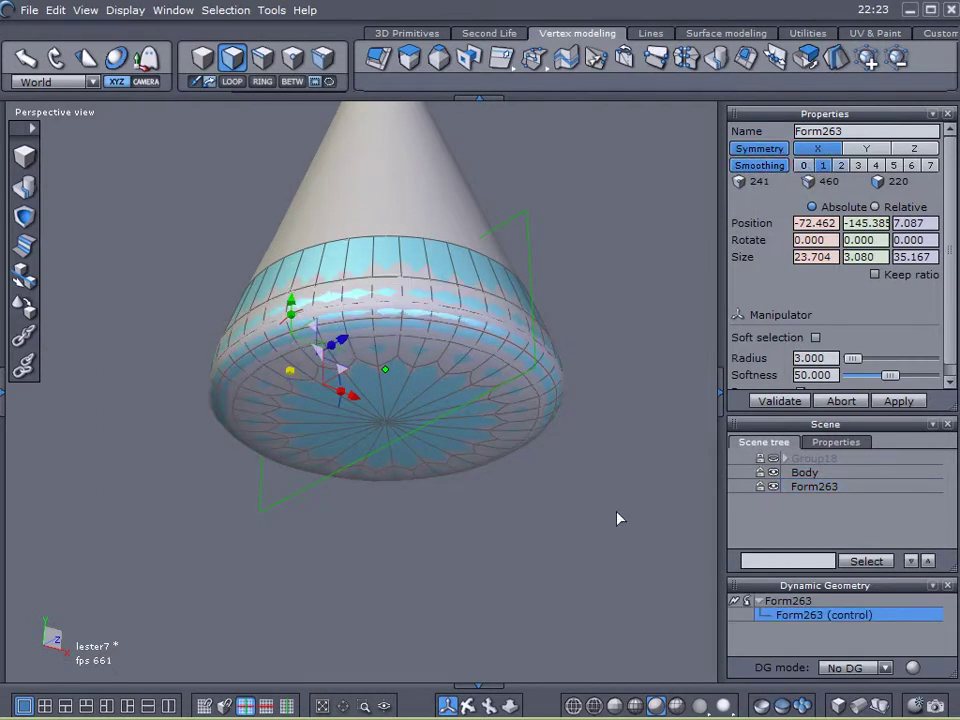
click(630, 415)
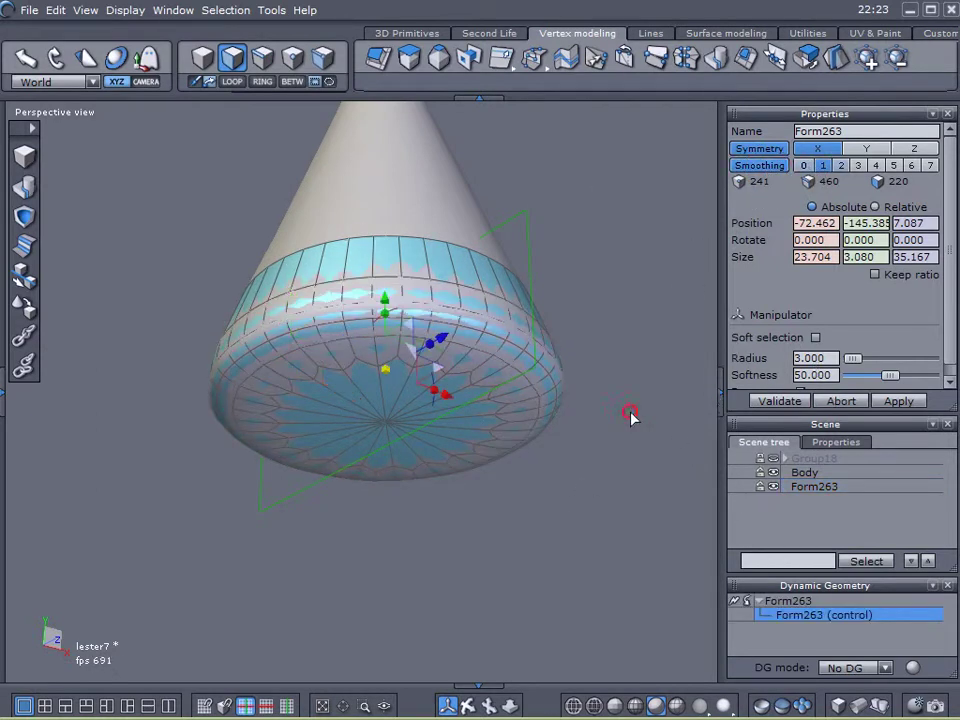
click(631, 417)
click(528, 397)
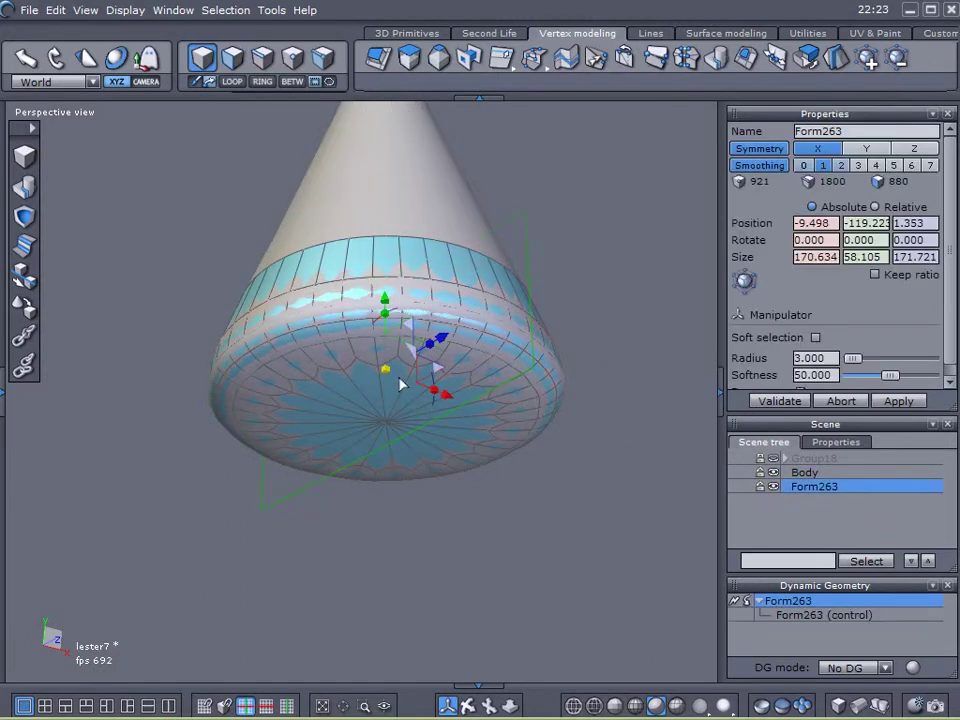
drag(386, 374, 392, 381)
middle_drag(392, 381, 92, 262)
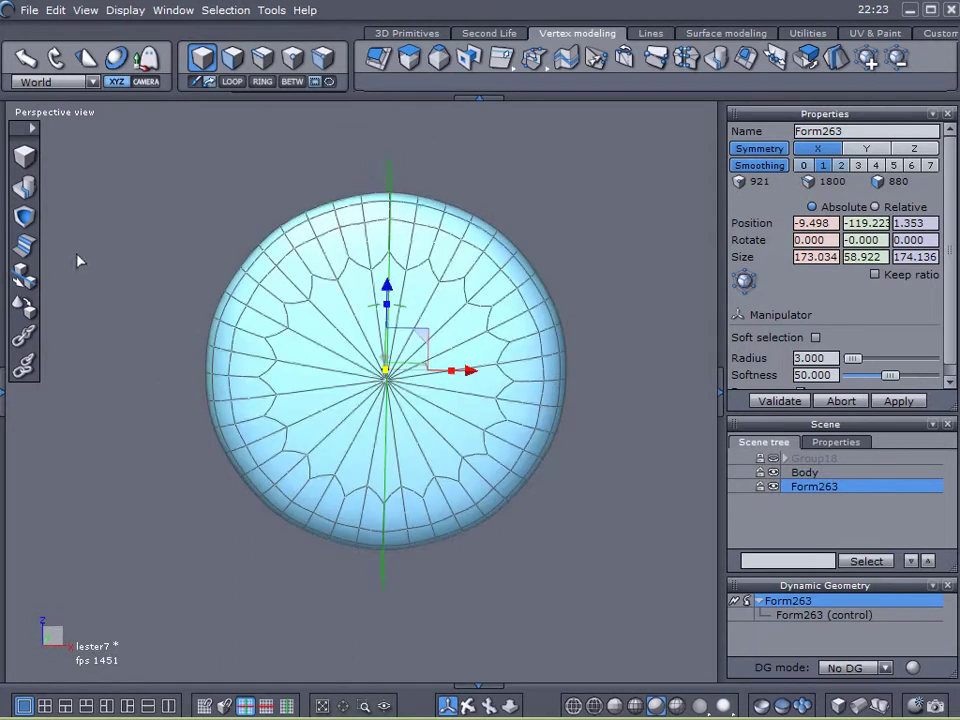
- Select three adjacent outer faces on the smoothed pants' underside at one side, mirrored on the opposite side
click(232, 58)
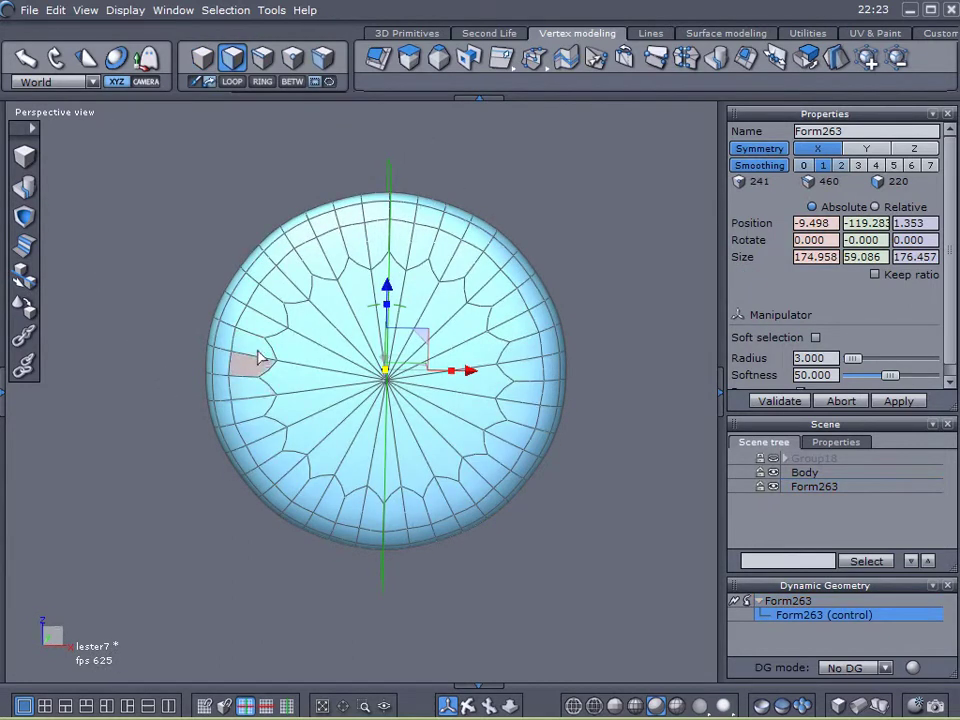
drag(243, 362, 253, 400)
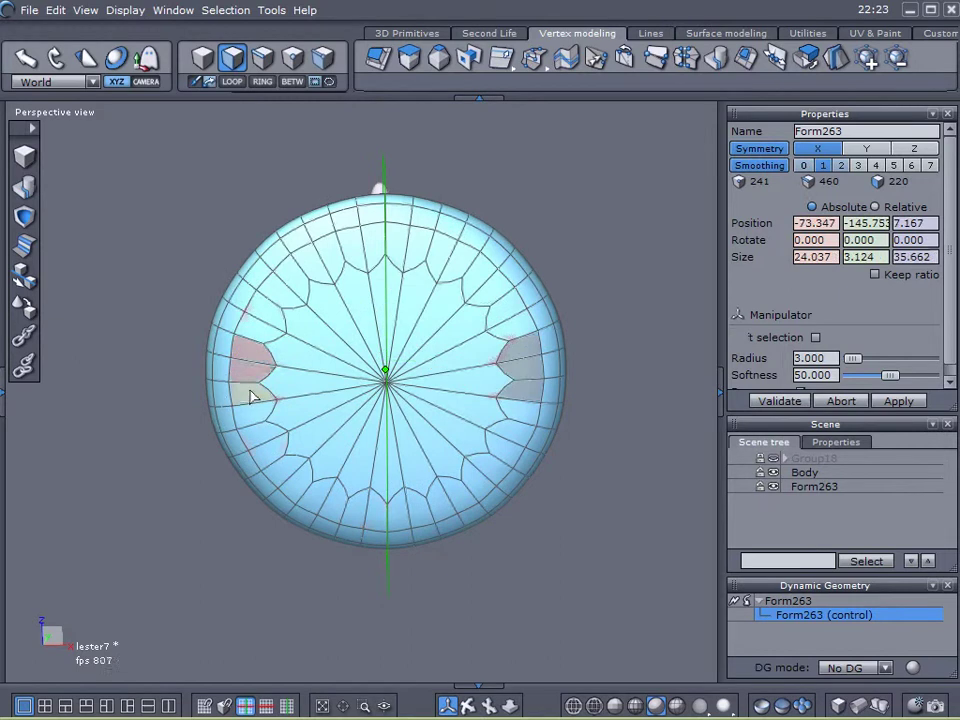
middle_drag(137, 392, 405, 265)
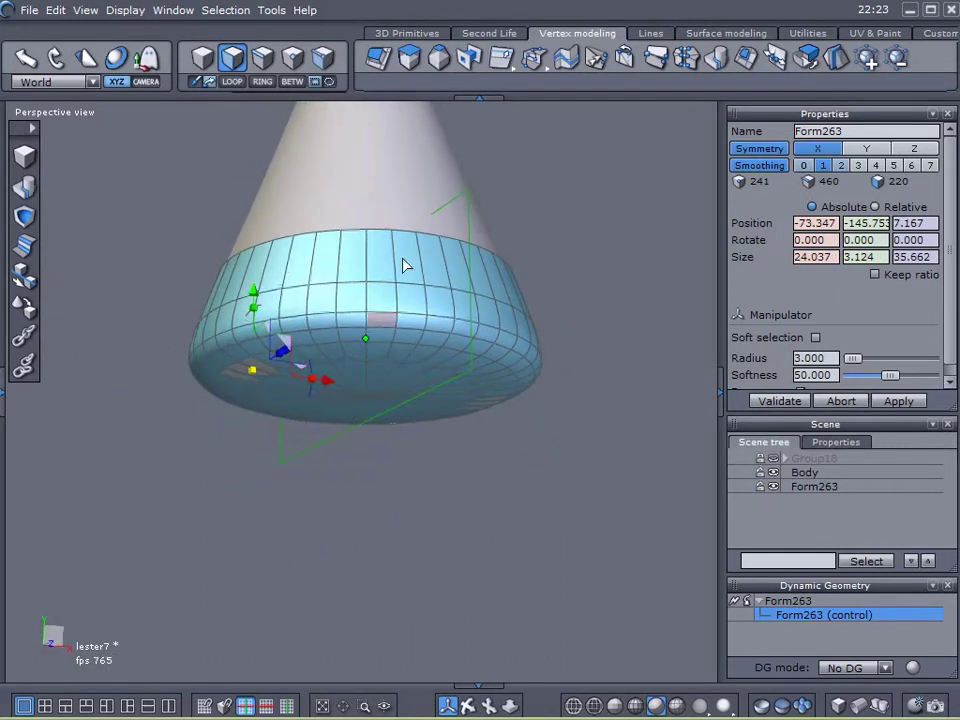
- Extrude the selected underside faces downward in two sections, about 13 and 3 high, to form two short mirrored leg stubs
click(411, 59)
middle_drag(467, 429, 465, 519)
scroll(504, 439, up, 3)
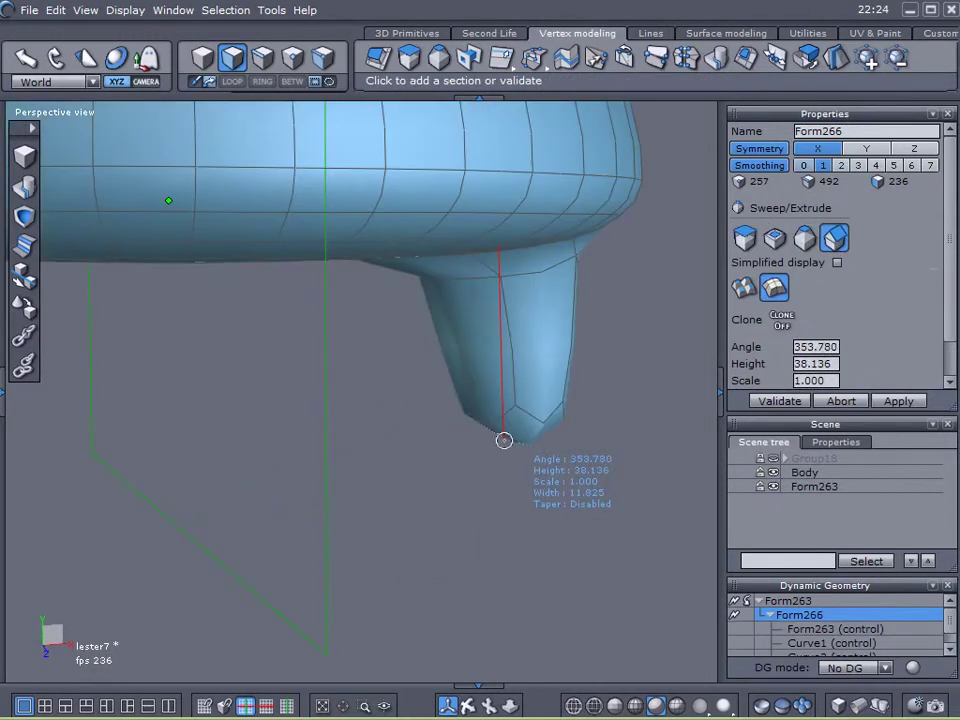
scroll(500, 436, down, 2)
middle_drag(484, 432, 544, 416)
scroll(513, 396, up, 2)
scroll(520, 394, down, 1)
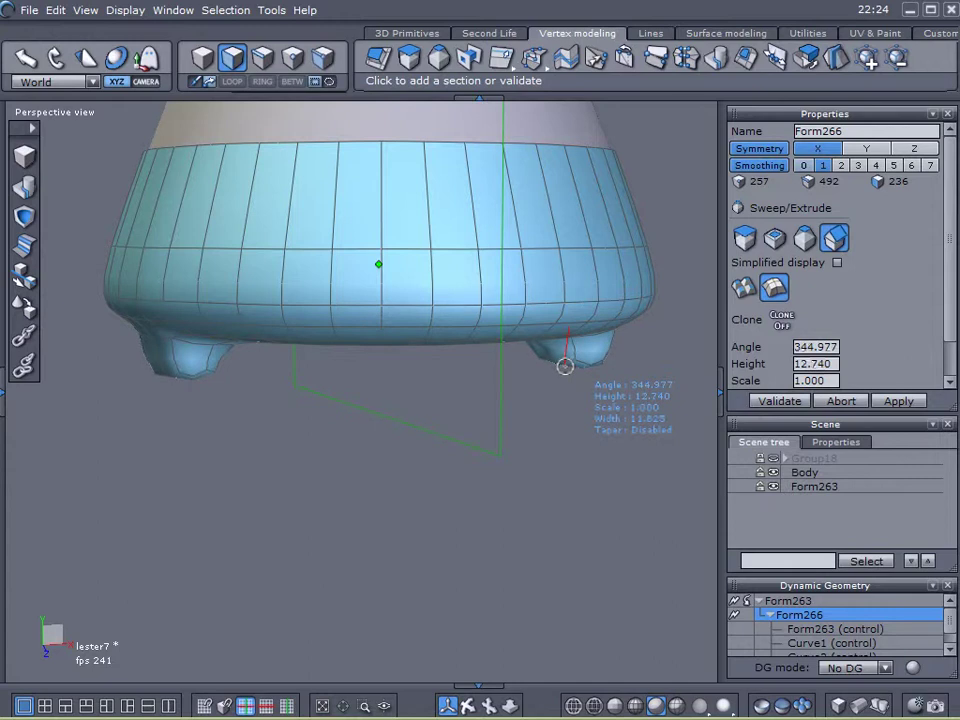
click(564, 370)
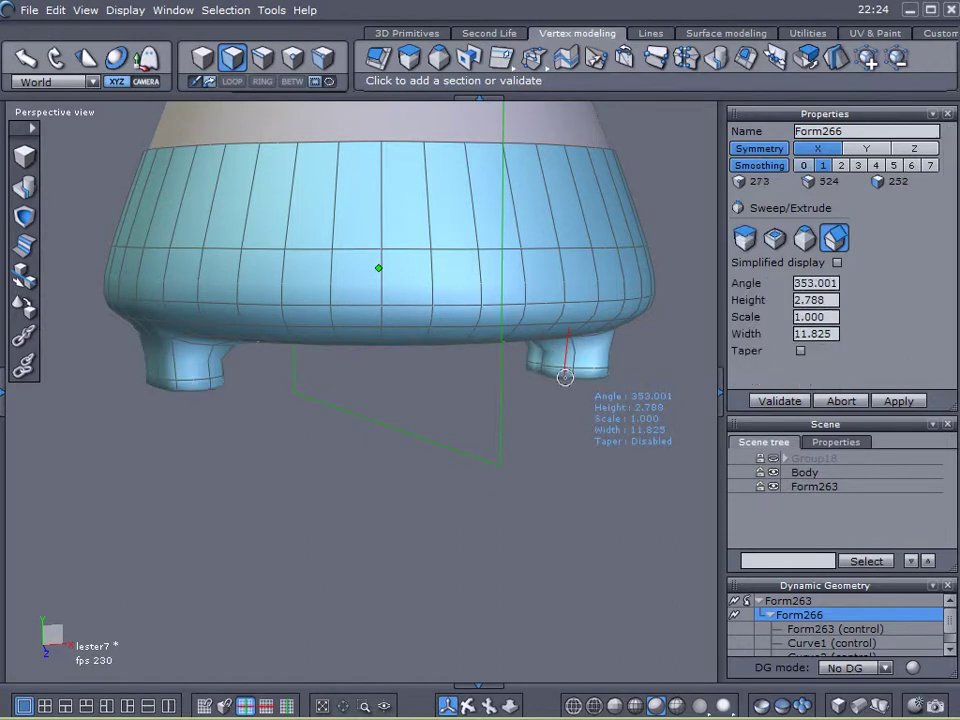
click(752, 401)
middle_drag(624, 456, 617, 190)
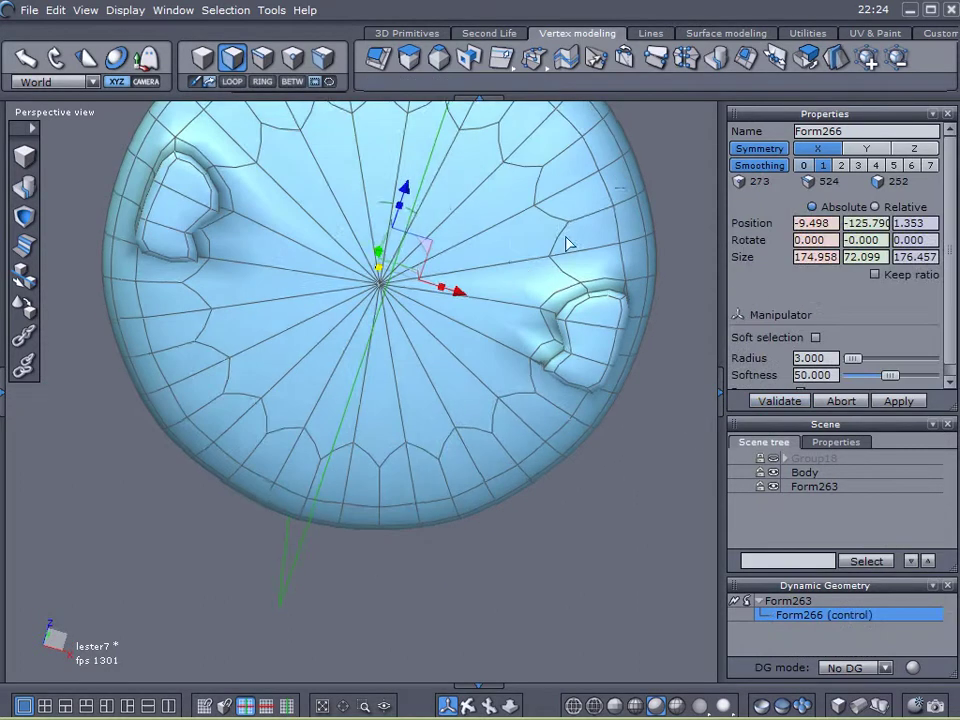
middle_drag(488, 276, 489, 306)
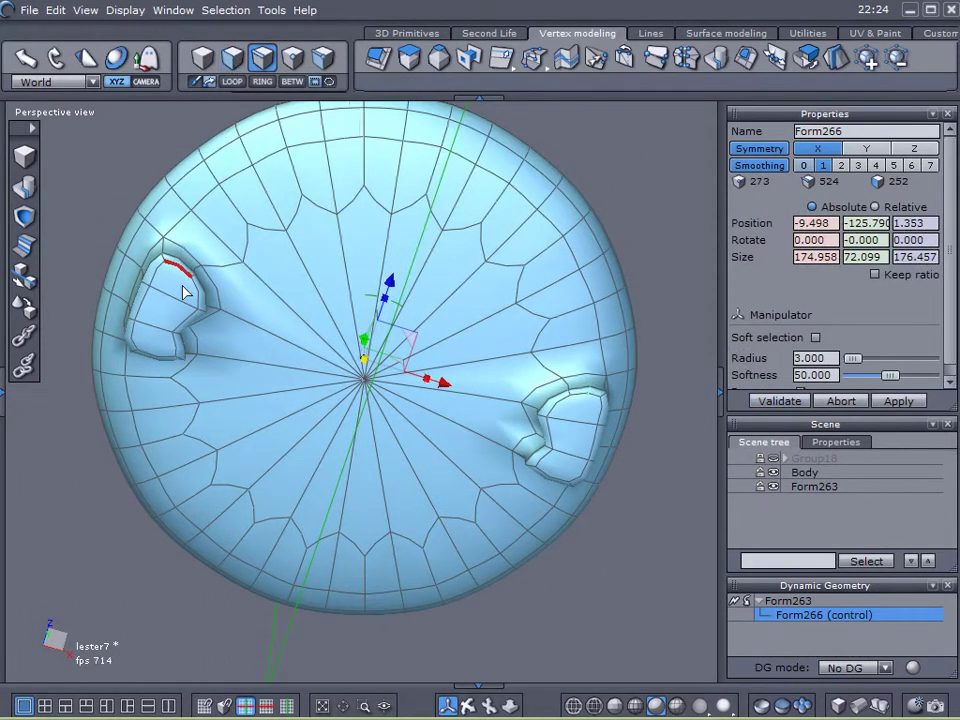
click(199, 311)
click(228, 83)
middle_drag(310, 310, 370, 360)
drag(330, 314, 305, 306)
key(ctrl+z)
middle_drag(311, 382, 49, 519)
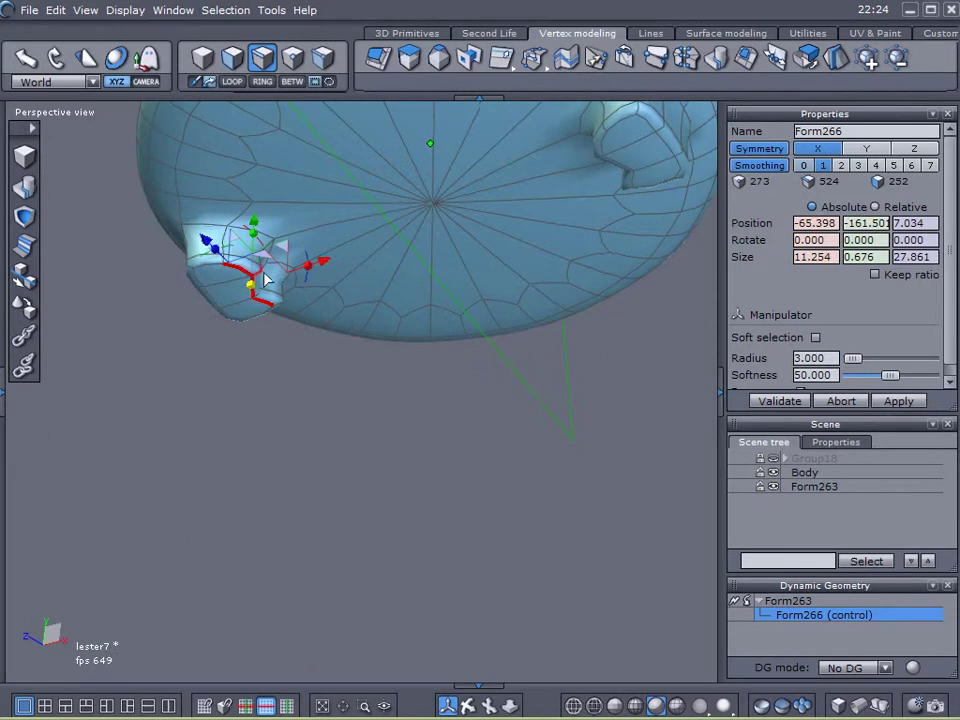
scroll(268, 272, up, 6)
middle_drag(376, 396, 205, 243)
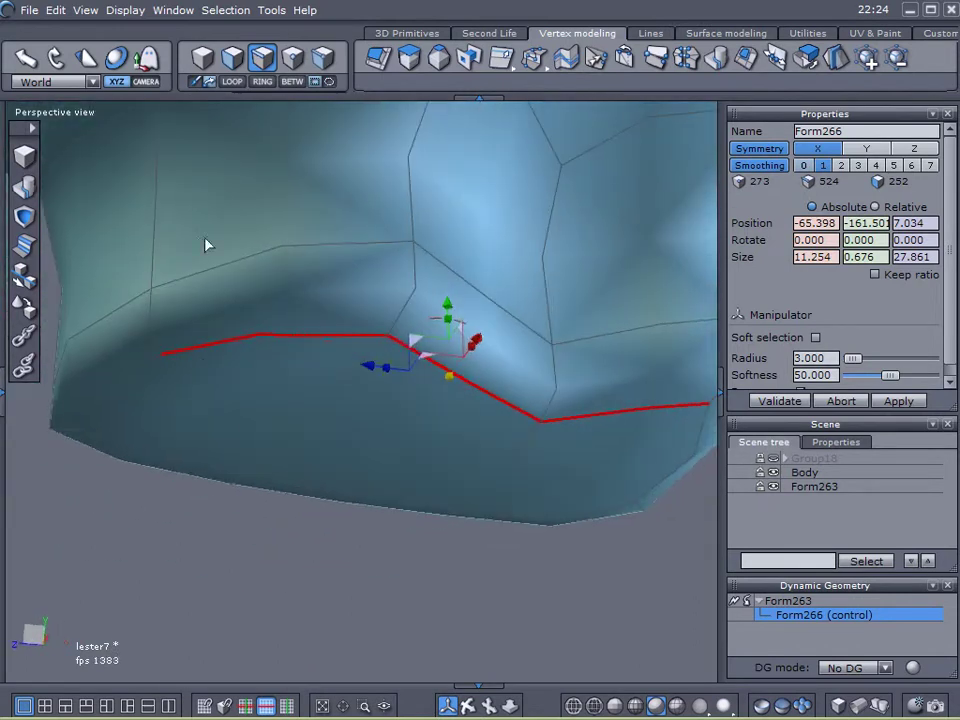
- Select the vertical edges in the notch on the leg stub's inner side and move them outward to fill the indentation
click(547, 269)
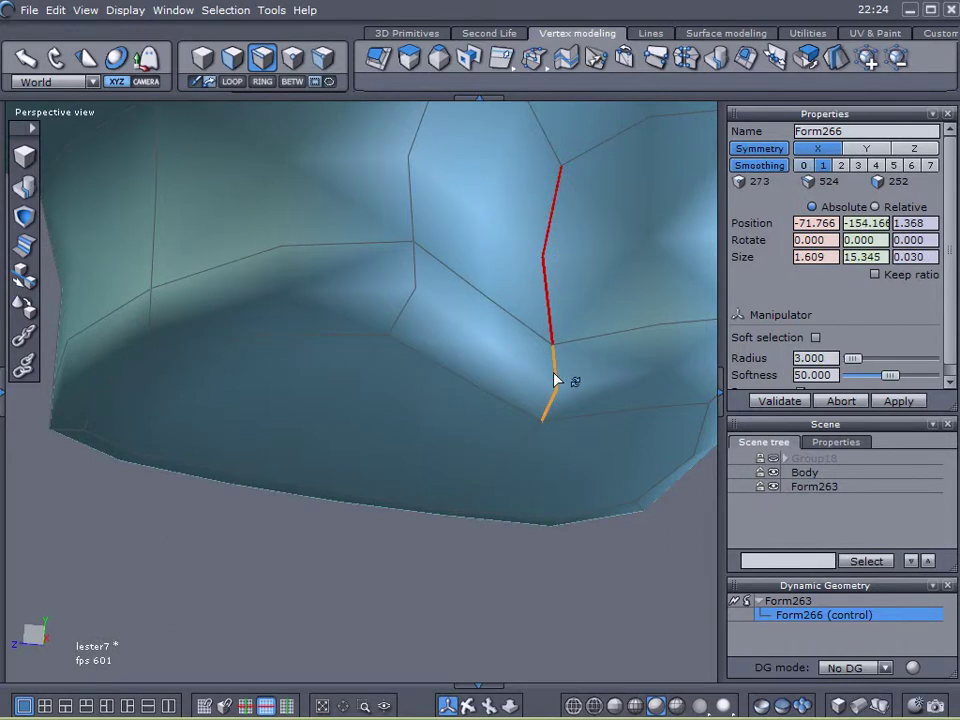
scroll(390, 407, down, 5)
scroll(513, 246, up, 3)
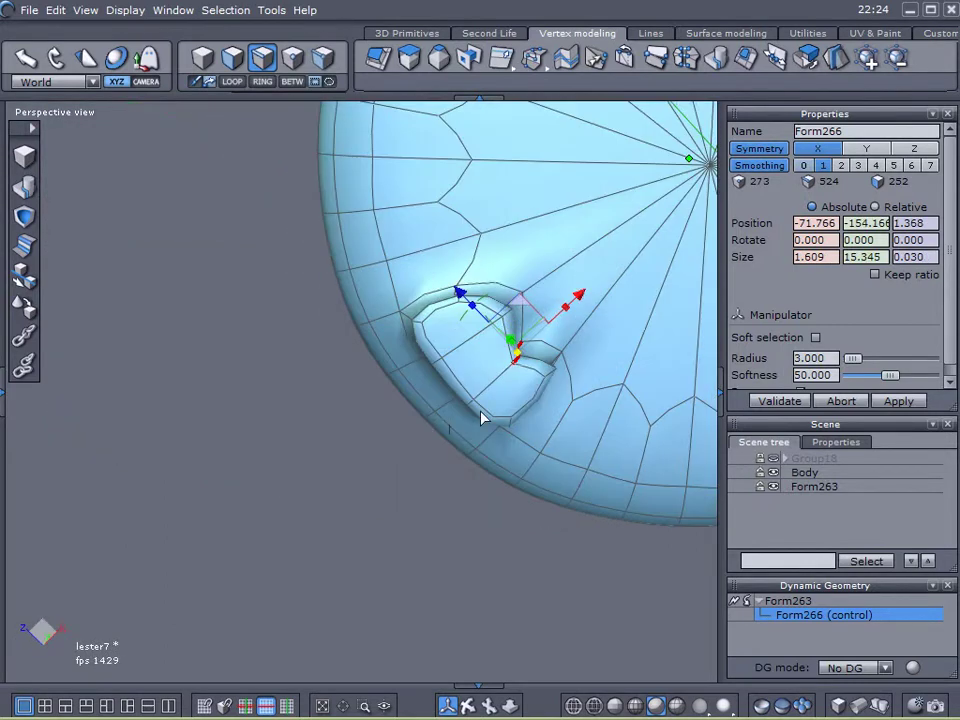
drag(577, 303, 609, 261)
middle_drag(544, 360, 480, 298)
- Reposition further edges around the leg stub to even out its outline into a rounded rectangle
click(462, 293)
drag(468, 233, 499, 205)
middle_drag(499, 205, 537, 288)
drag(622, 212, 517, 230)
middle_drag(516, 291, 708, 200)
click(510, 325)
middle_drag(510, 325, 548, 262)
drag(535, 241, 522, 258)
middle_drag(365, 249, 338, 262)
- Select the full edge loop around the leg stub's base and move it inward and down
click(301, 283)
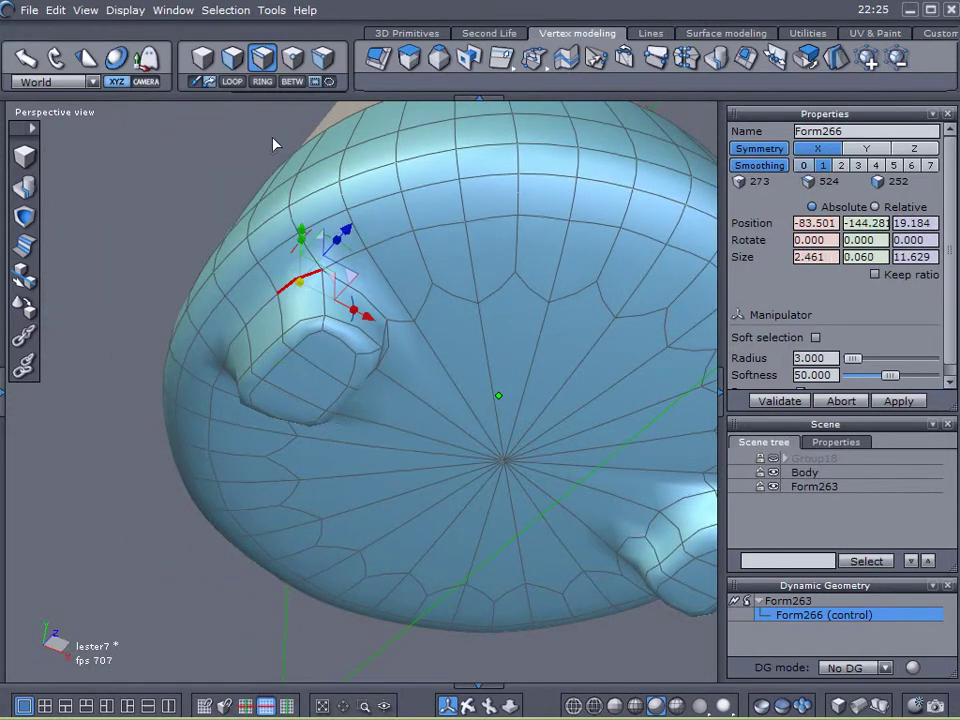
click(237, 88)
middle_drag(330, 170, 368, 208)
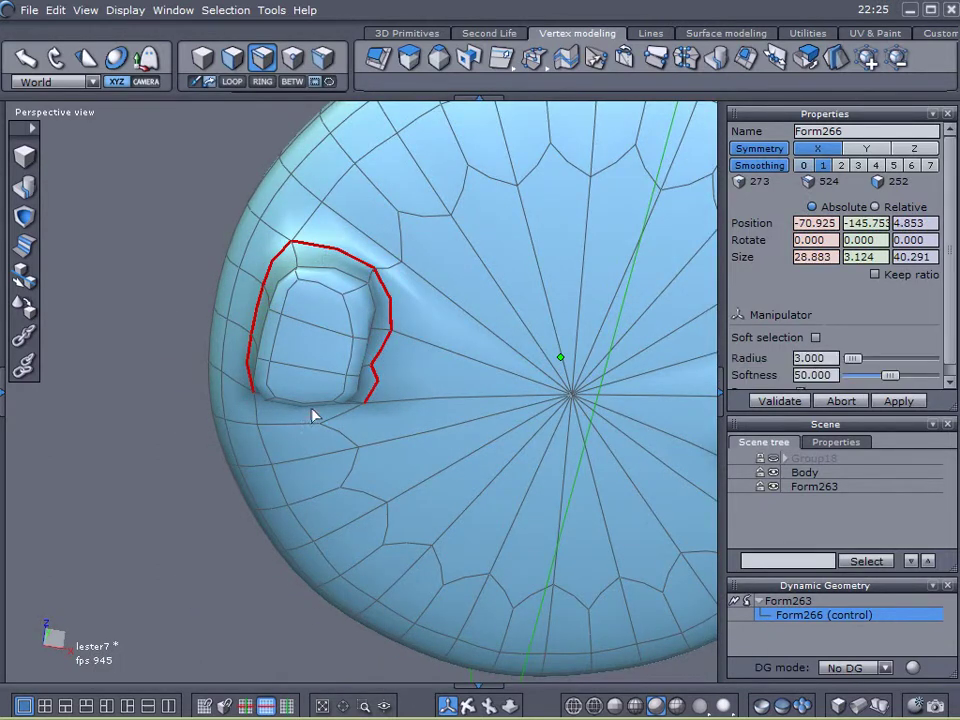
middle_drag(303, 460, 406, 393)
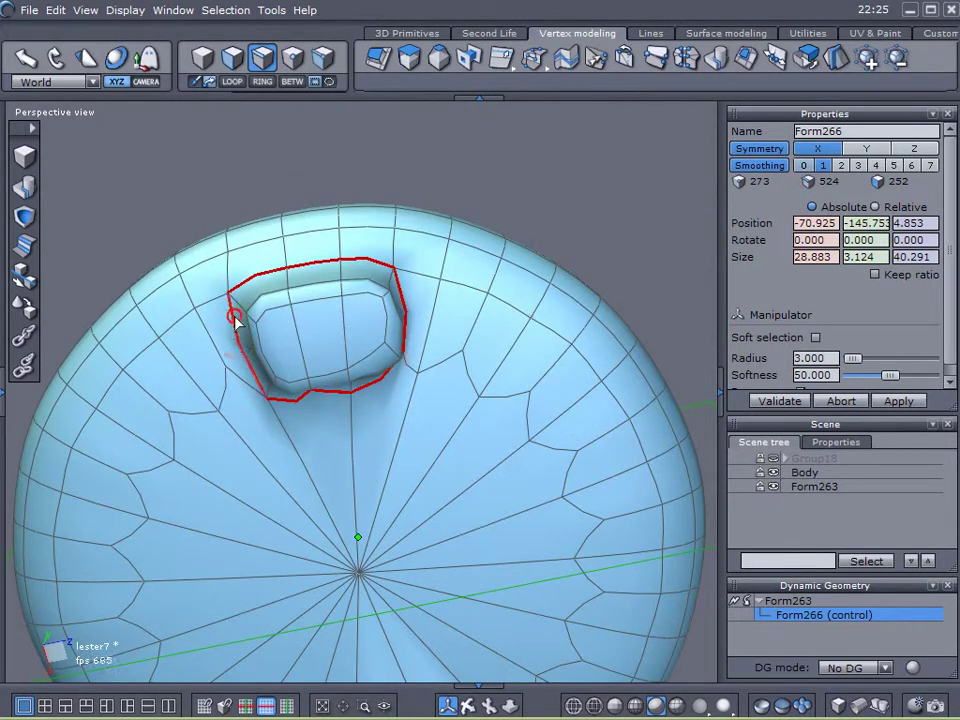
middle_drag(122, 414, 101, 589)
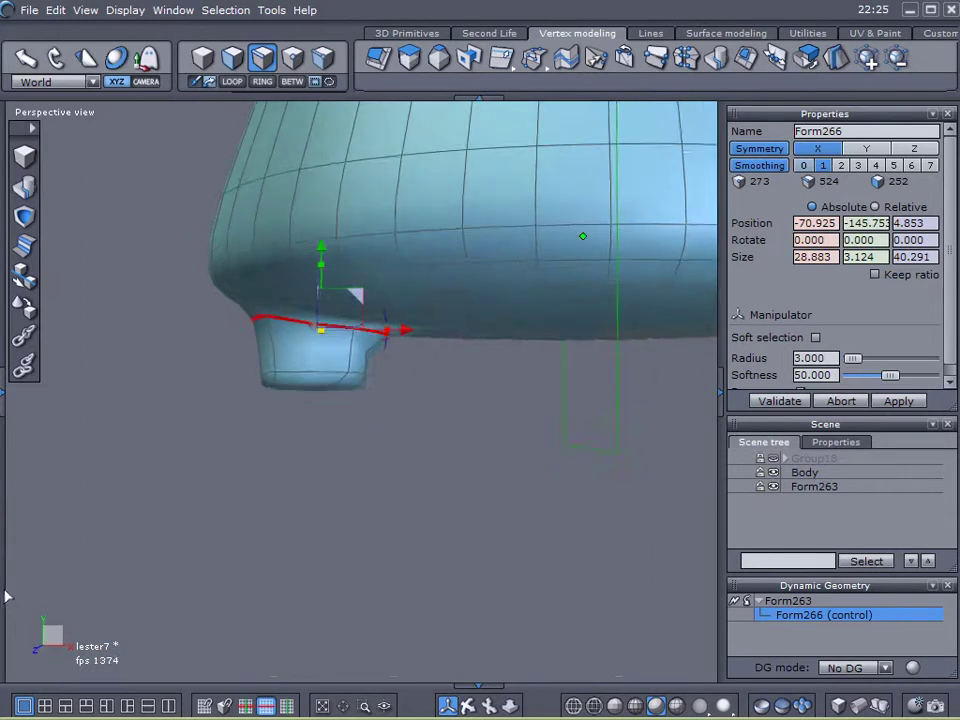
middle_drag(5, 597, 12, 580)
drag(358, 294, 394, 325)
- Select the leg stub's bottom faces and move them down to about Y -169.877 to lengthen the leg
middle_drag(397, 345, 389, 288)
click(234, 58)
drag(294, 332, 310, 398)
middle_drag(186, 253, 184, 429)
drag(349, 332, 348, 372)
- Select the edge loop around the middle of the leg and move it inward to about X -66.035, Y -160.224
click(264, 64)
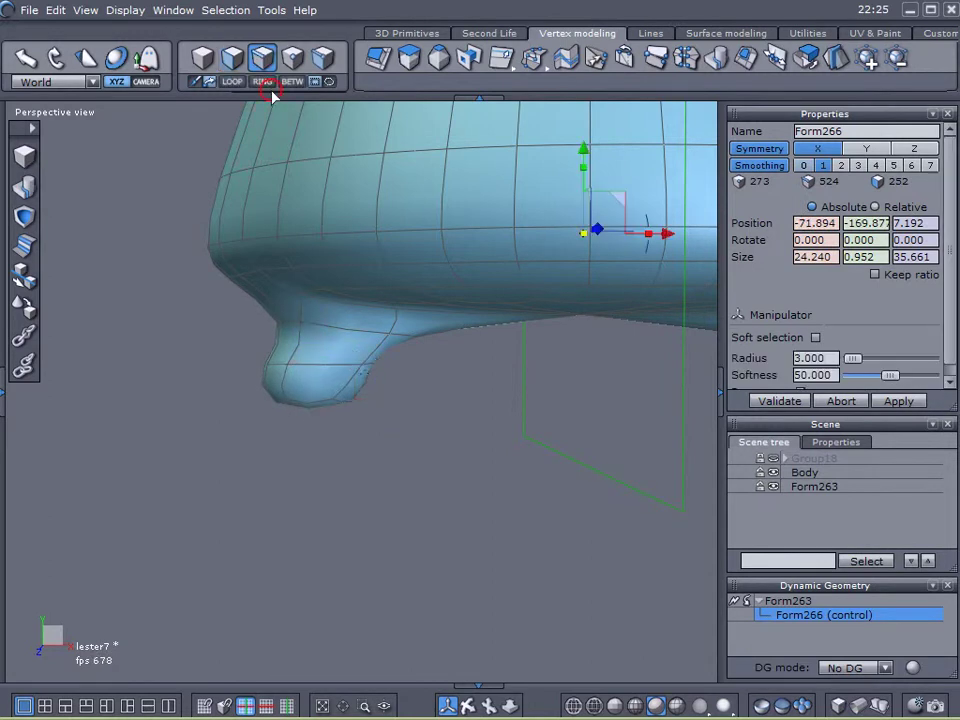
click(315, 370)
click(235, 86)
right_drag(342, 331, 306, 335)
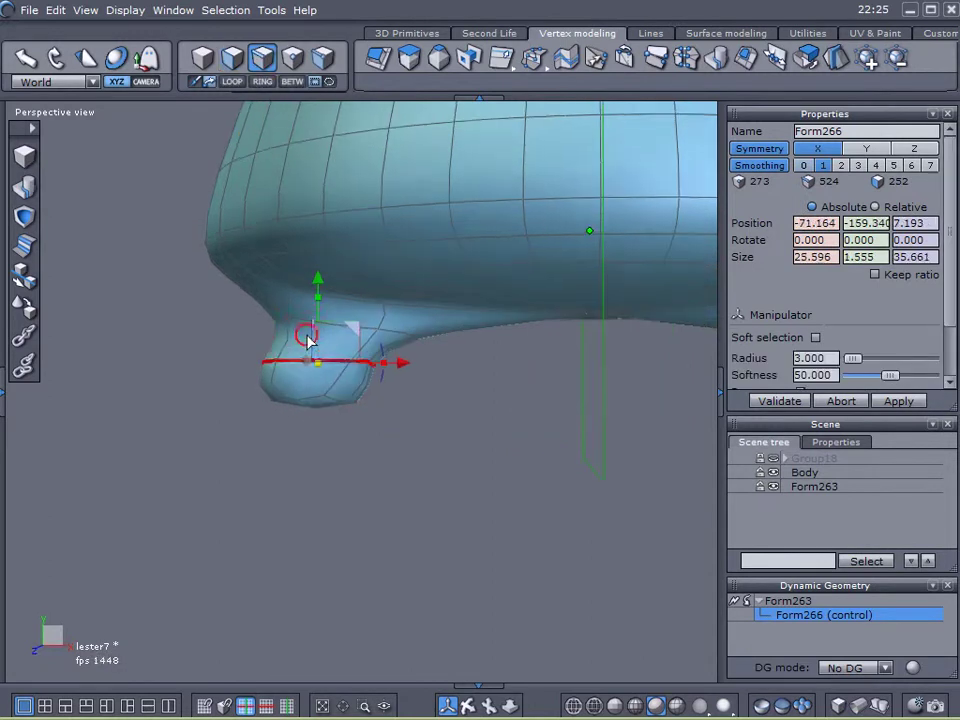
drag(356, 329, 378, 330)
right_drag(380, 408, 340, 183)
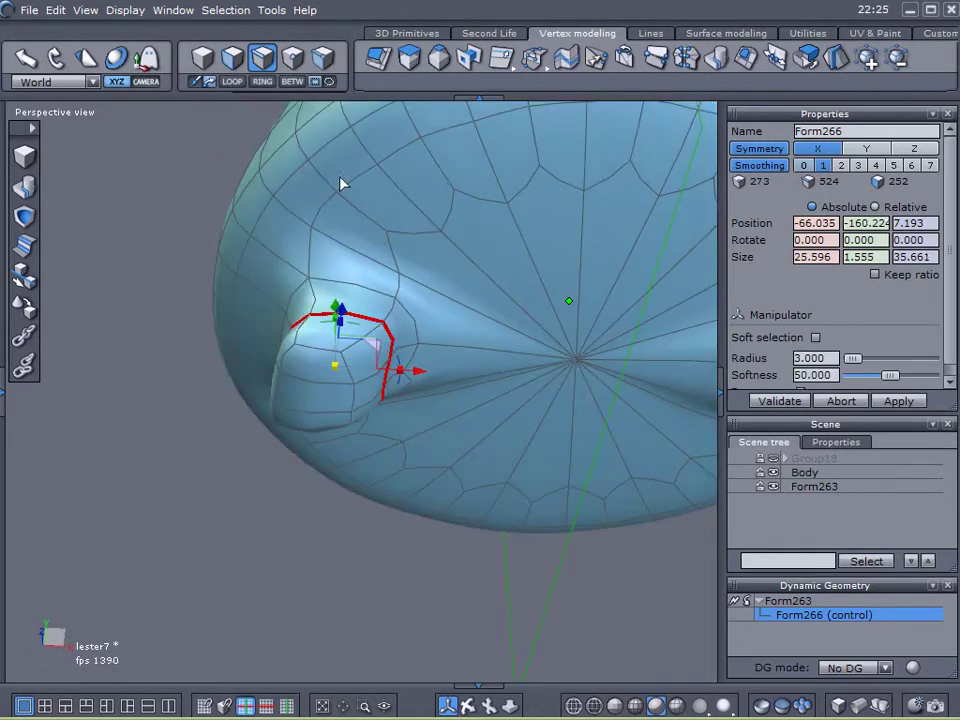
- Select the leg's bottom faces and move them inward and down to about X -67.696, Y -172.404
click(232, 57)
click(316, 370)
right_drag(317, 424, 220, 462)
drag(354, 354, 370, 366)
right_drag(512, 439, 427, 364)
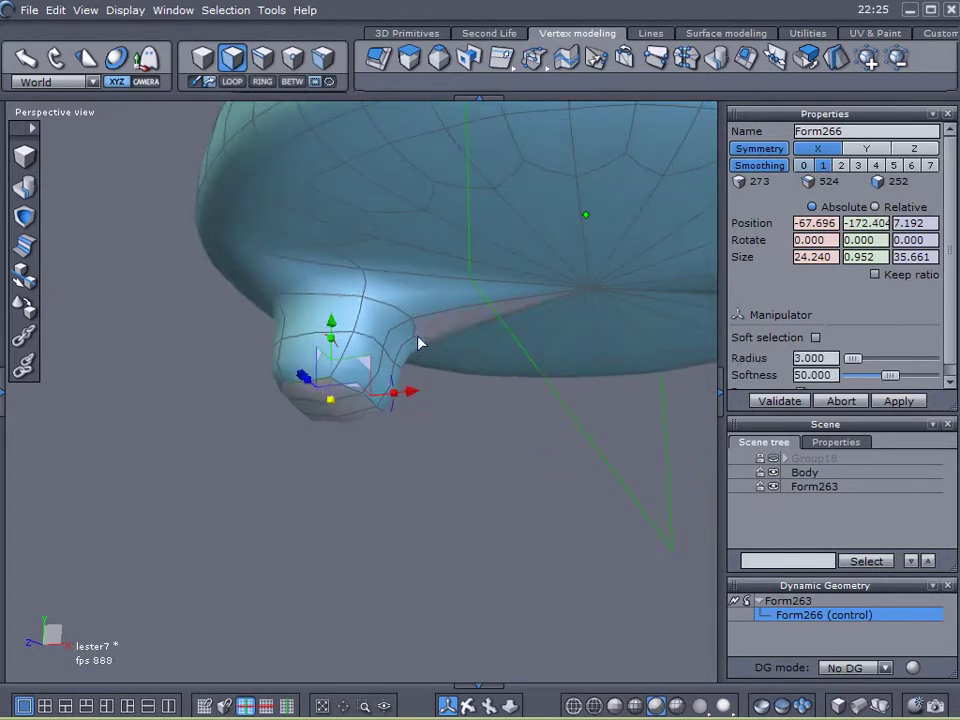
- Select the edge on the inner side of the leg stub's base and move it down
click(264, 62)
right_drag(390, 330, 296, 334)
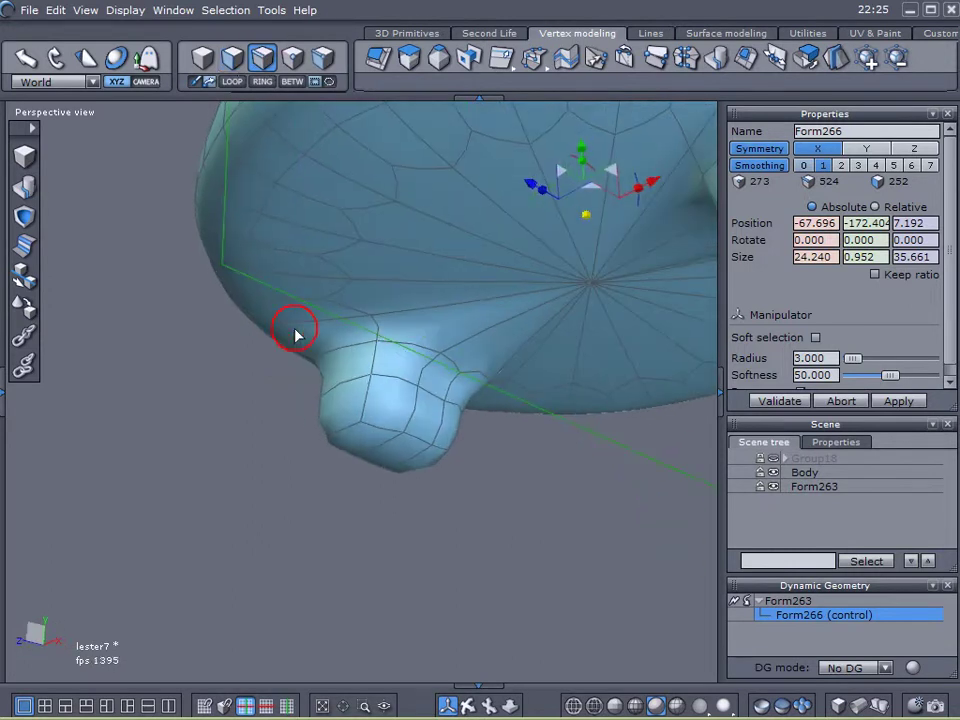
click(464, 368)
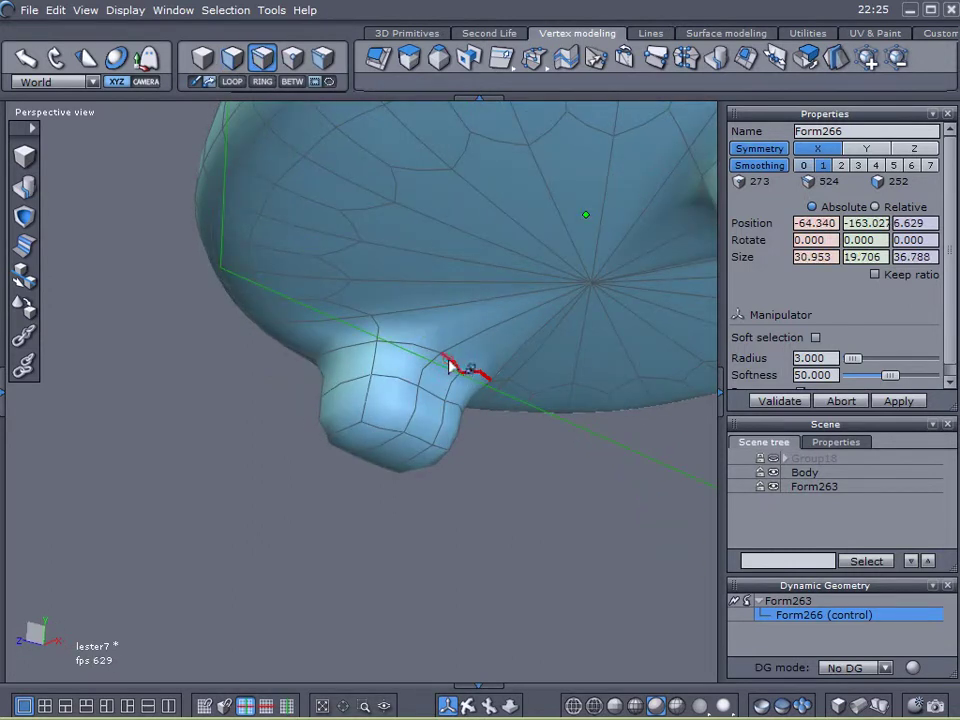
right_drag(143, 390, 356, 465)
mouse_move(477, 329)
mouse_down()
mouse_move(489, 360)
mouse_move(474, 352)
mouse_up()
right_drag(474, 352, 447, 323)
- Select the edge on the outer side of the leg stub's base and raise it slightly
click(388, 321)
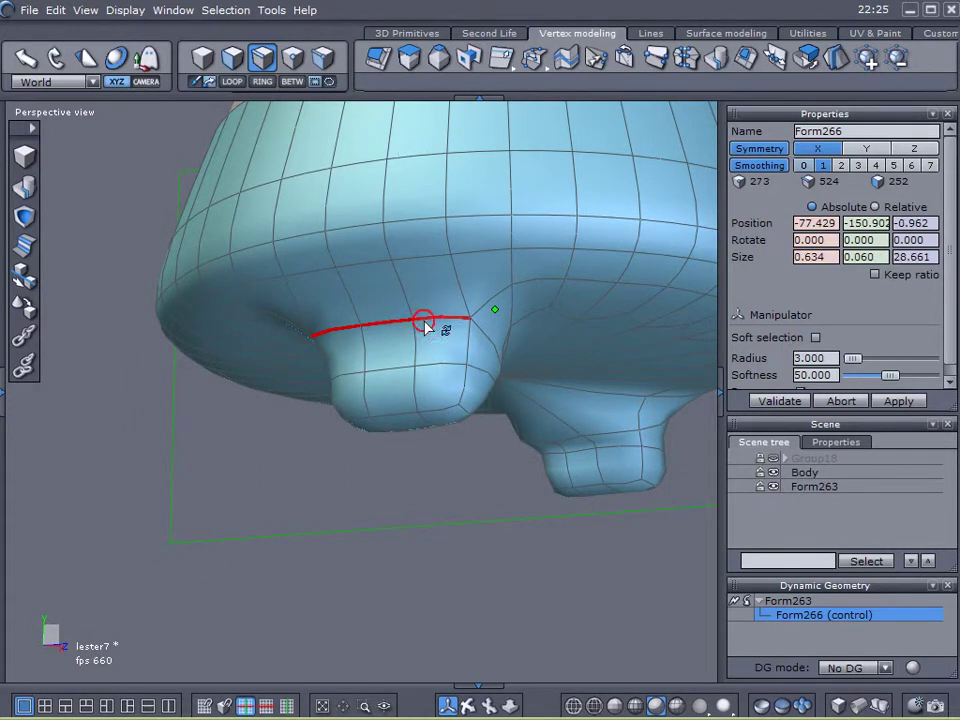
right_drag(528, 387, 285, 414)
mouse_move(420, 294)
mouse_down()
mouse_move(393, 308)
mouse_move(384, 292)
mouse_move(386, 280)
mouse_move(418, 286)
mouse_up()
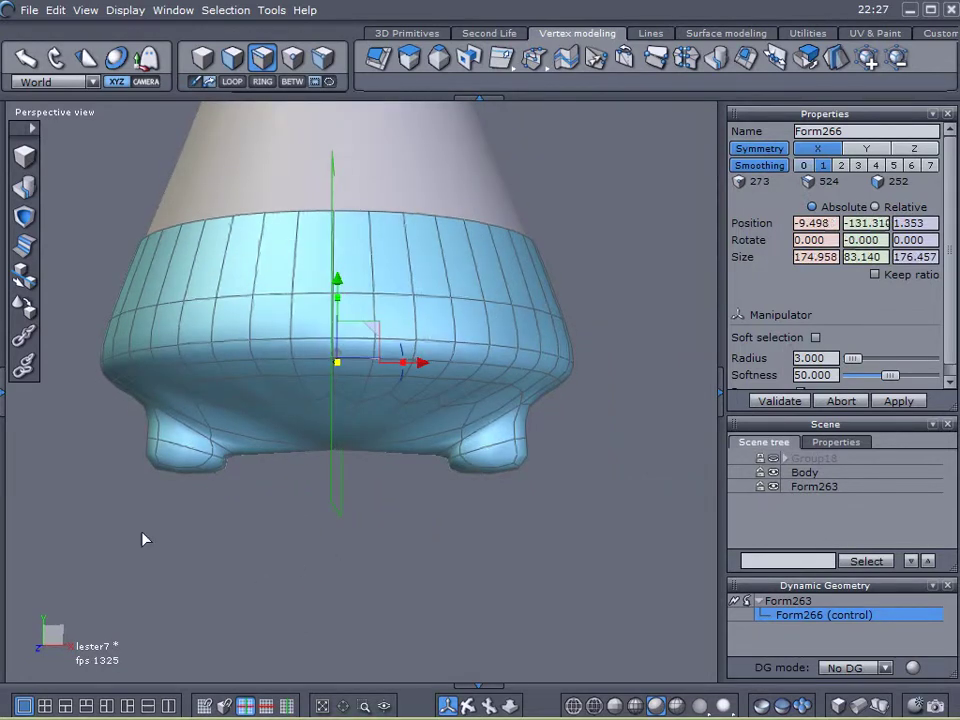
- Select the faces closing the leg's underside and delete them to open the leg
right_drag(142, 533, 113, 302)
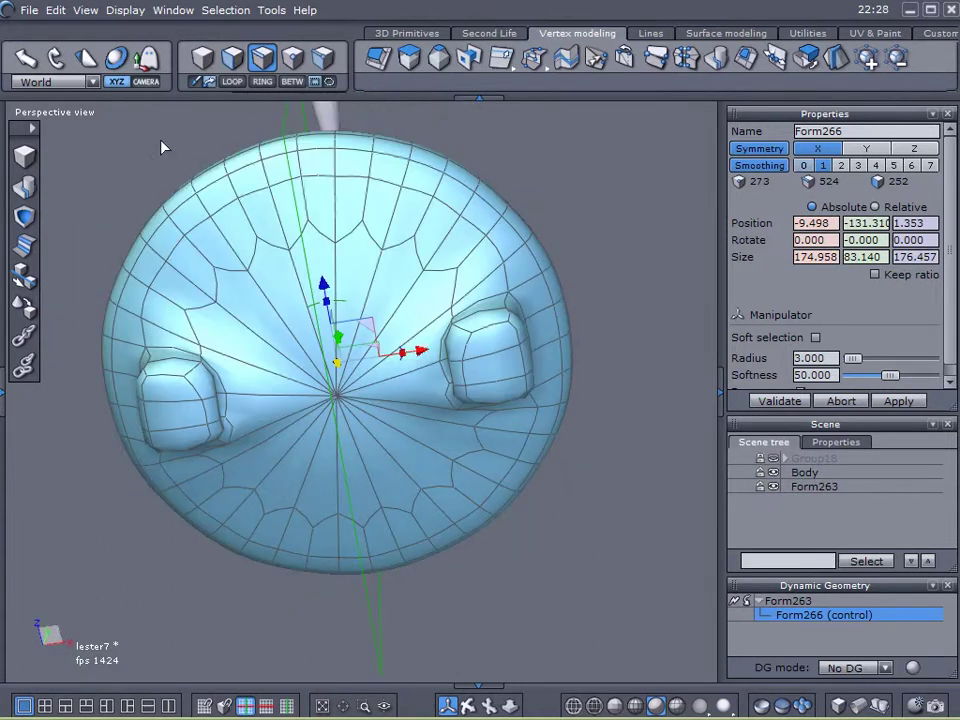
click(178, 420)
shift+click(184, 441)
right_drag(171, 272, 508, 392)
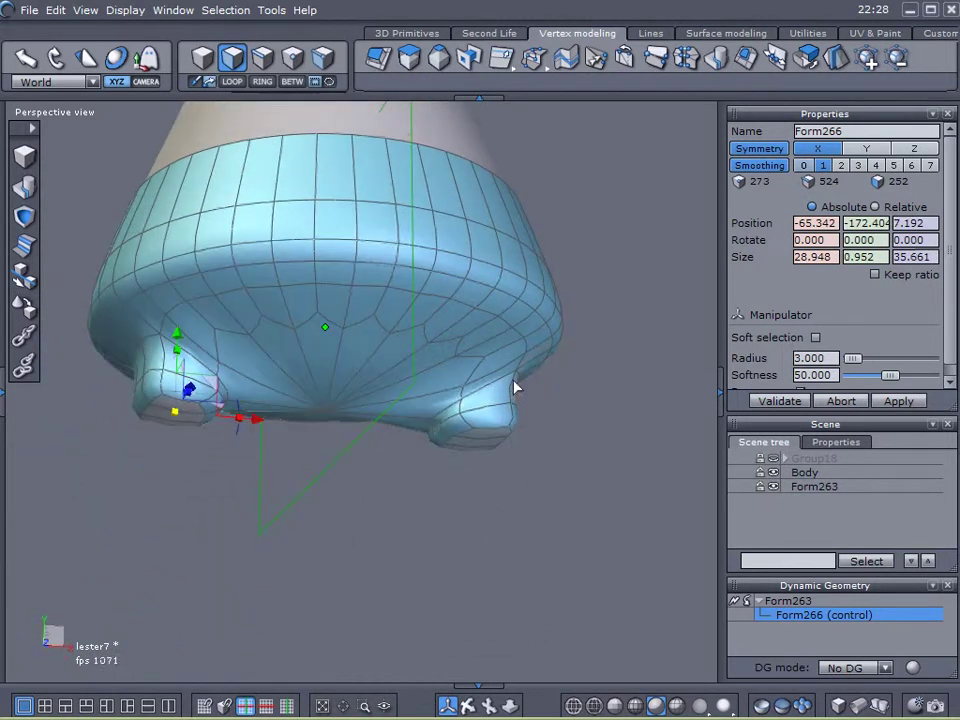
key(ctrl+z)
- Select the corner edge of the leg opening and move it outward to about X -53.091, Z 19.240 to even out the rim
middle_drag(320, 503, 280, 435)
scroll(278, 428, up, 5)
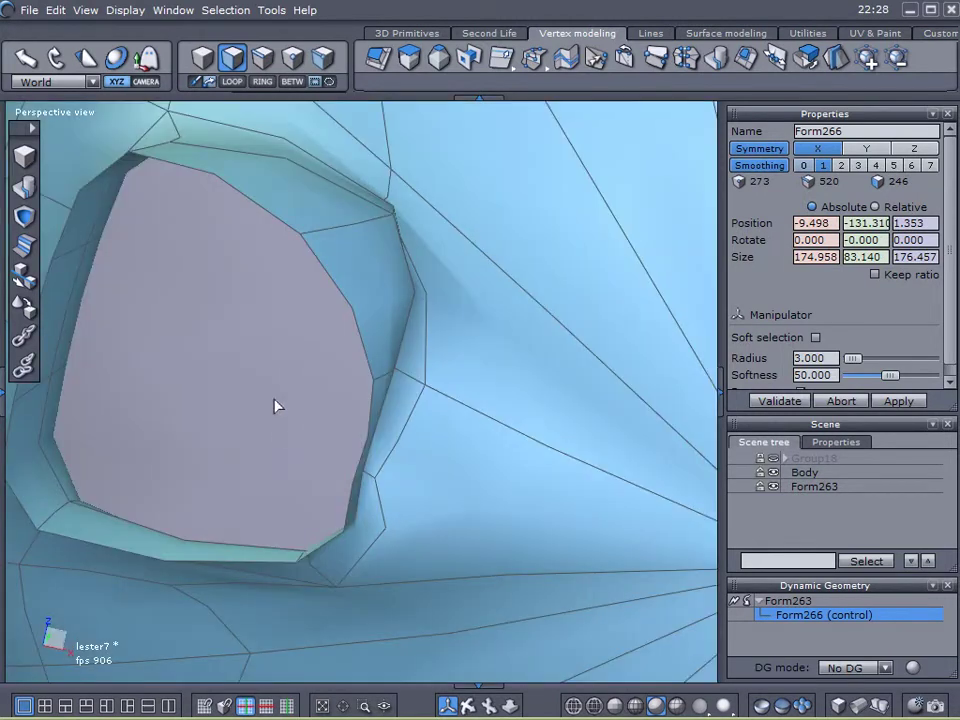
click(260, 60)
click(256, 205)
click(233, 81)
middle_drag(292, 402, 461, 313)
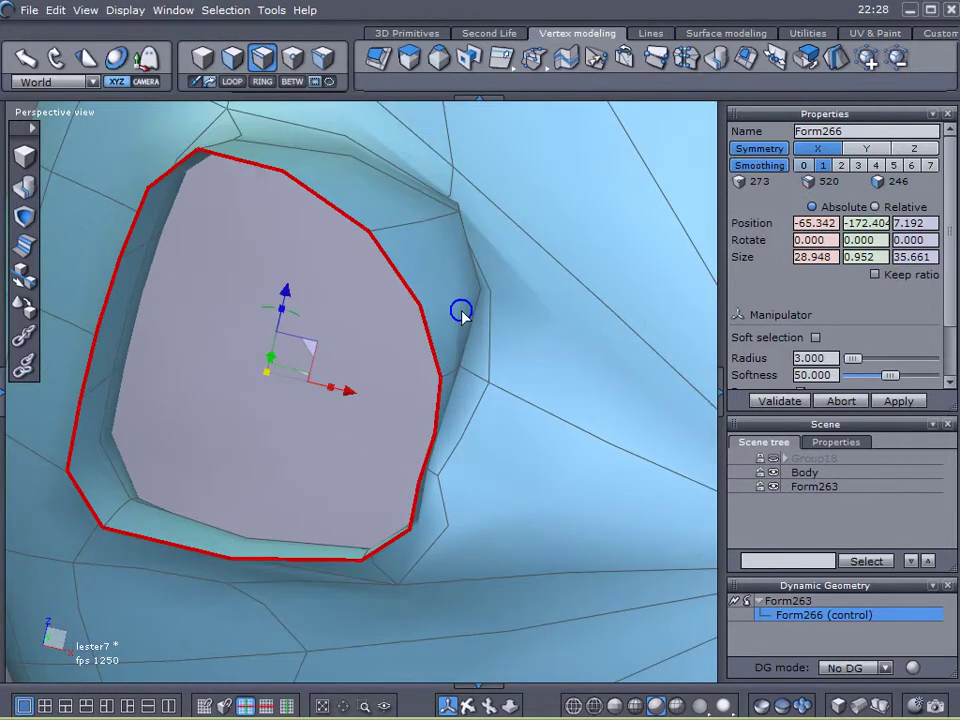
click(414, 298)
drag(435, 283, 489, 240)
middle_drag(489, 240, 366, 219)
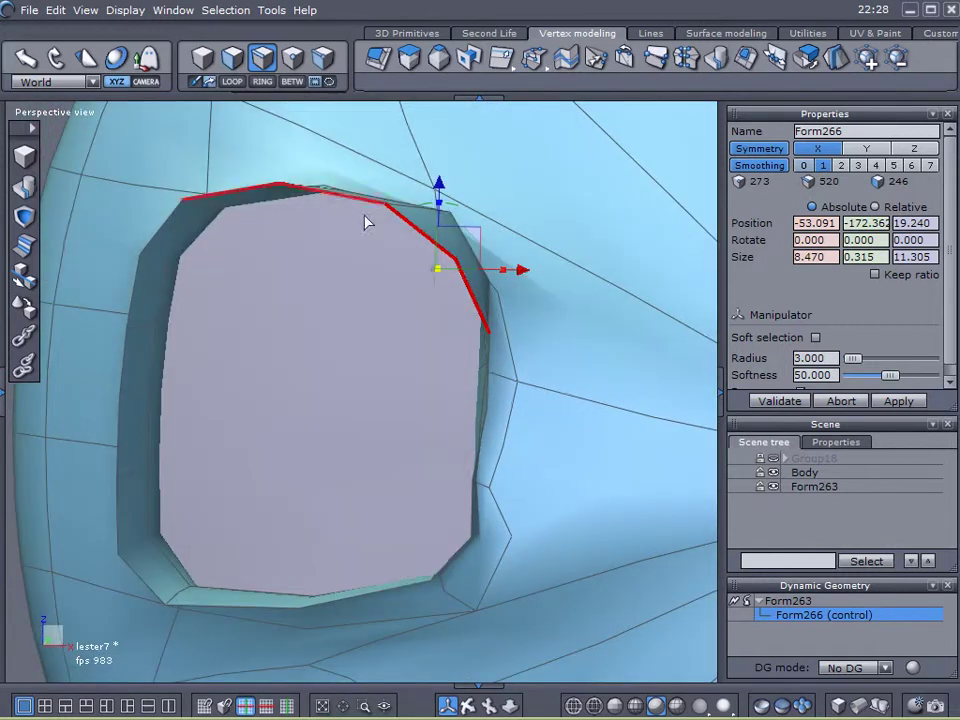
- Select the full edge loop around the leg opening and position it at about X -64.337
click(233, 81)
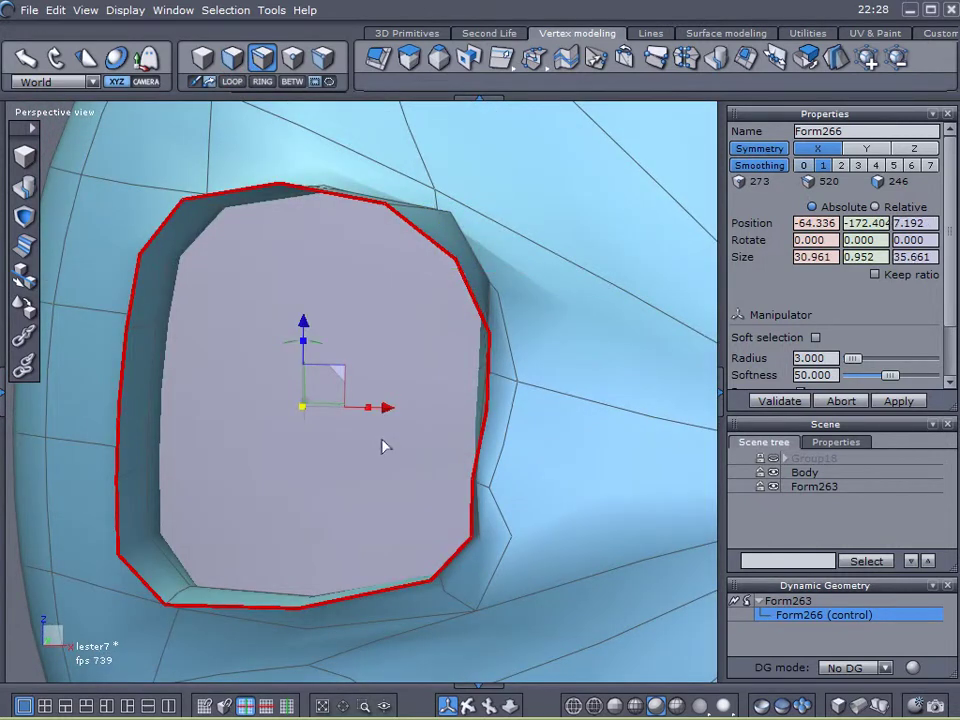
click(476, 471)
middle_drag(561, 448, 461, 525)
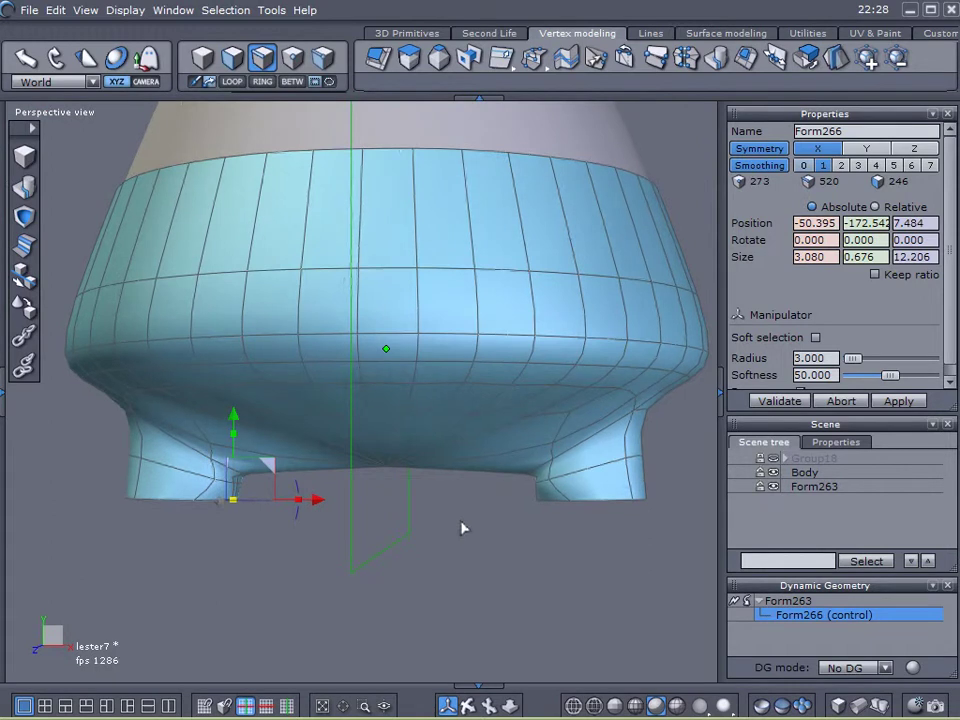
click(171, 499)
click(232, 81)
mouse_move(266, 498)
mouse_down()
mouse_move(281, 497)
mouse_move(251, 495)
mouse_move(266, 498)
mouse_up()
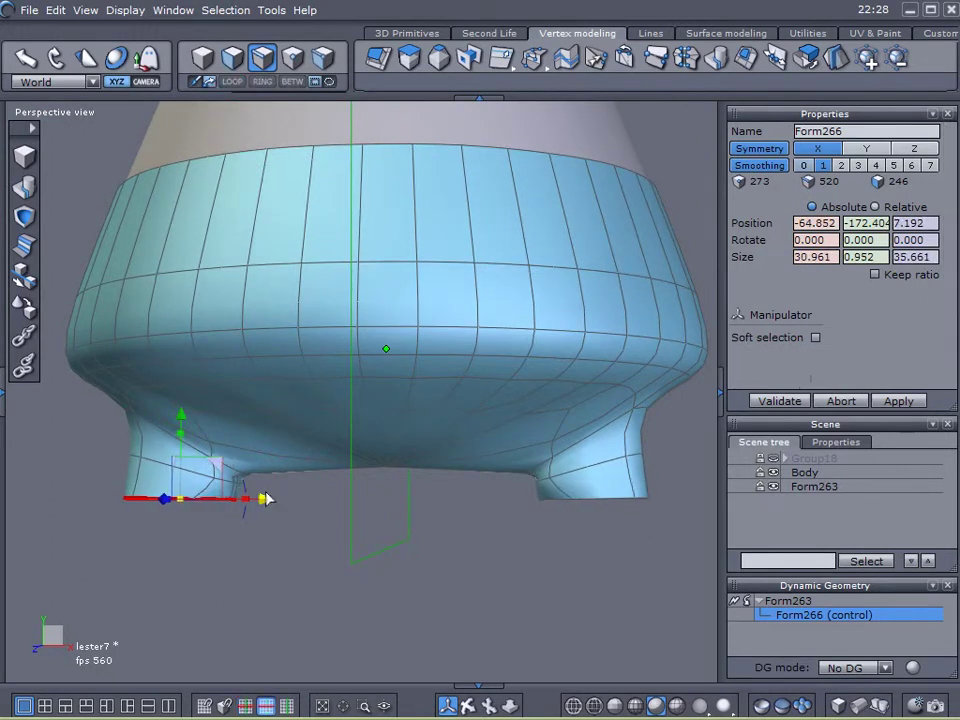
scroll(150, 508, up, 3)
middle_drag(150, 502, 562, 443)
scroll(465, 494, down, 3)
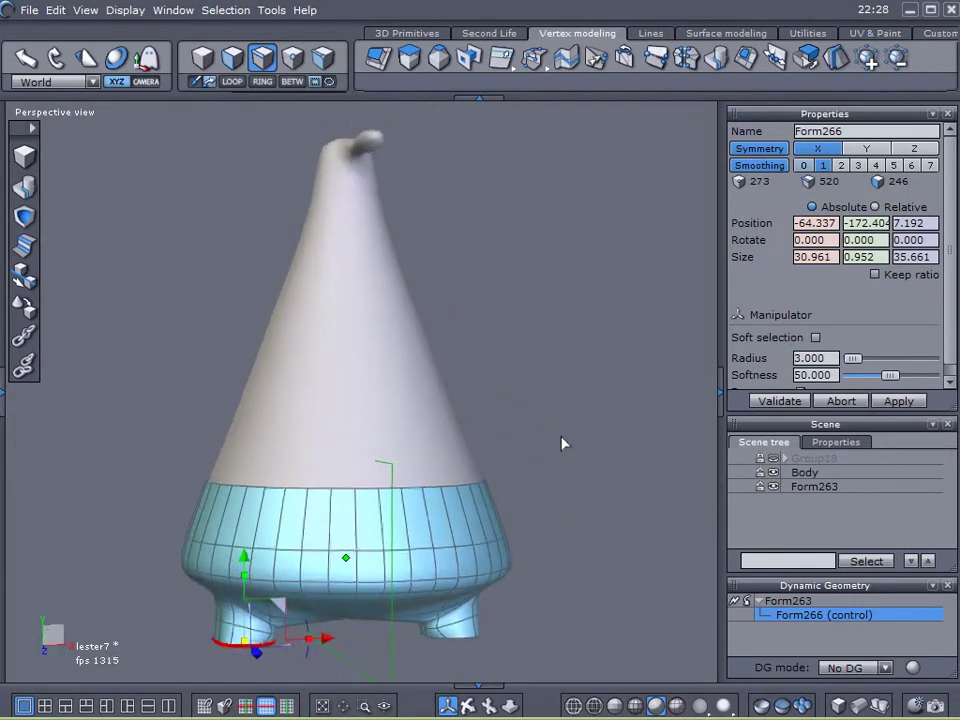
- Rename the control mesh Form266 and its parent object Form263 as Pants
click(852, 131)
text(Pants)
key(Return)
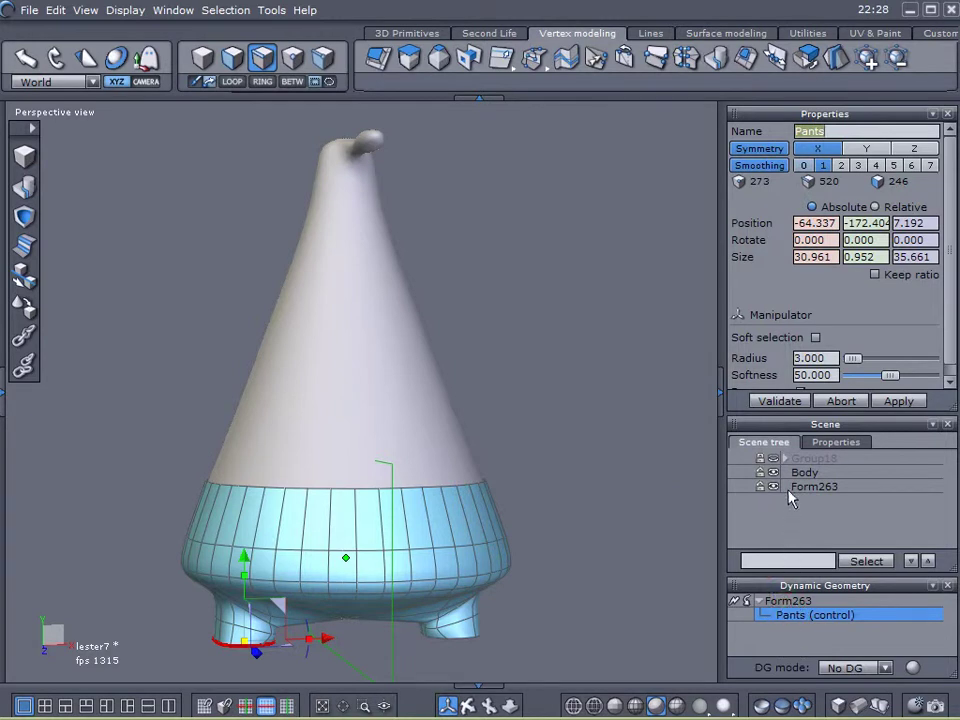
click(647, 317)
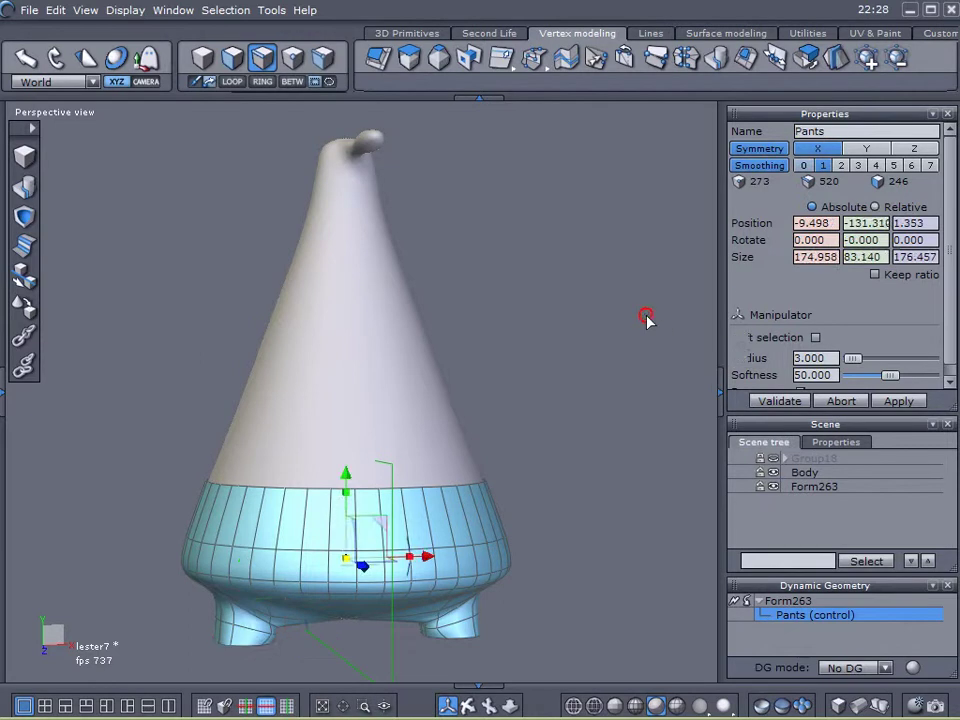
click(790, 488)
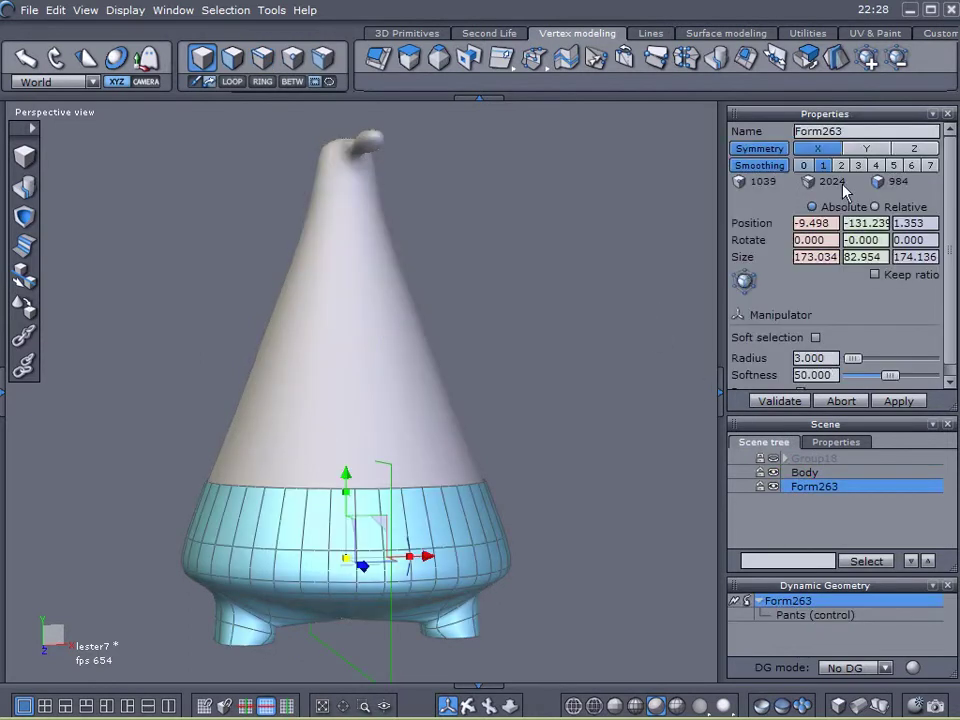
drag(856, 133, 688, 138)
text(Pants)
key(Return)
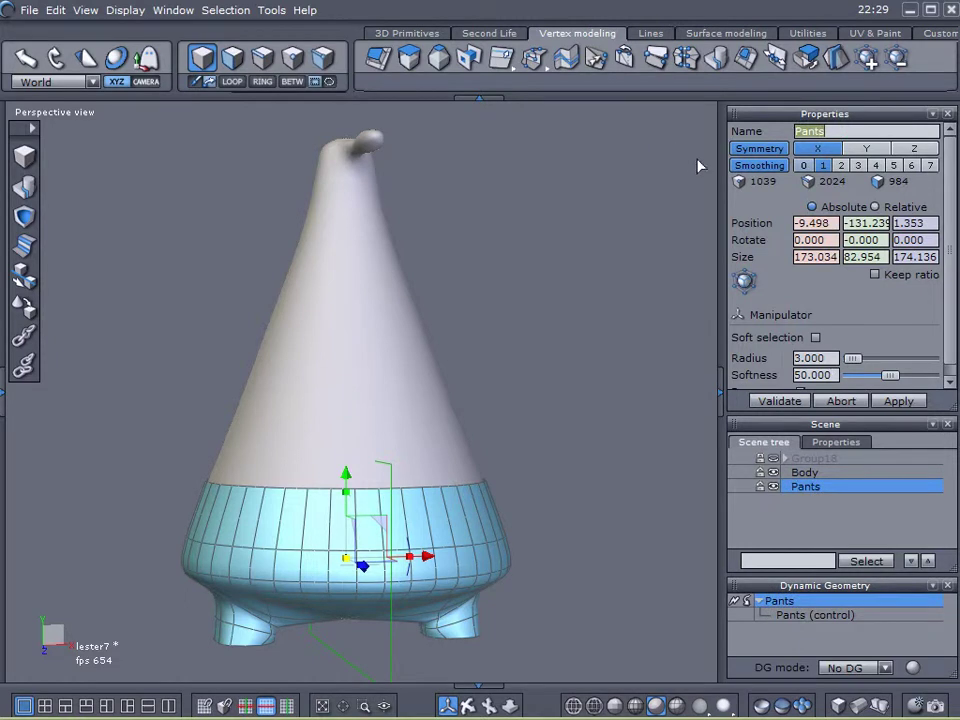
- Lock and hide the Pants object, with the Body selected
click(761, 486)
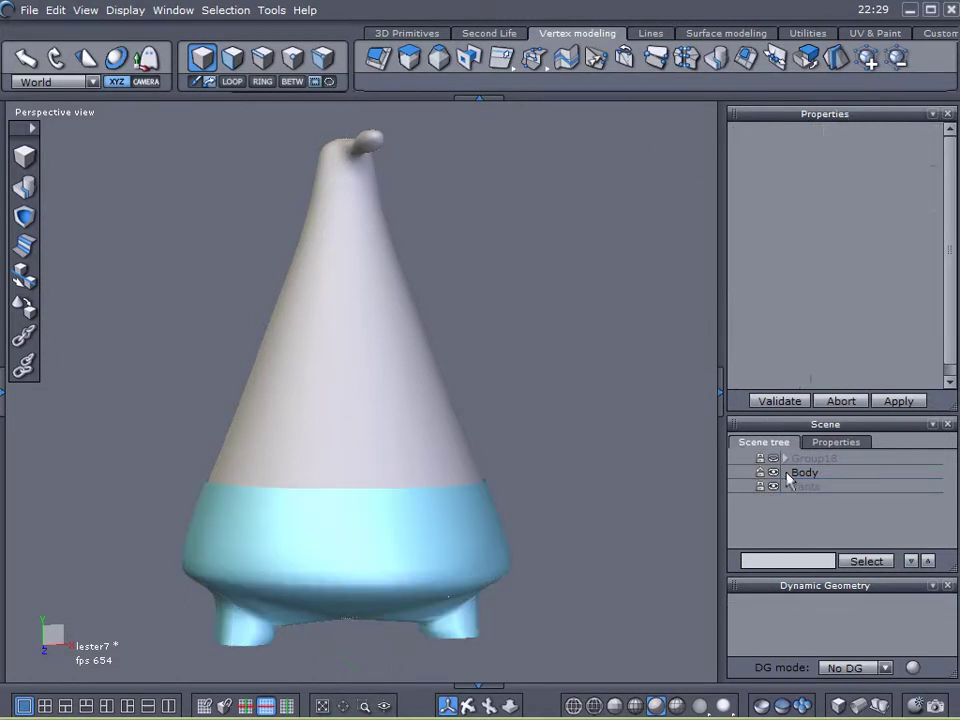
click(784, 471)
click(774, 487)
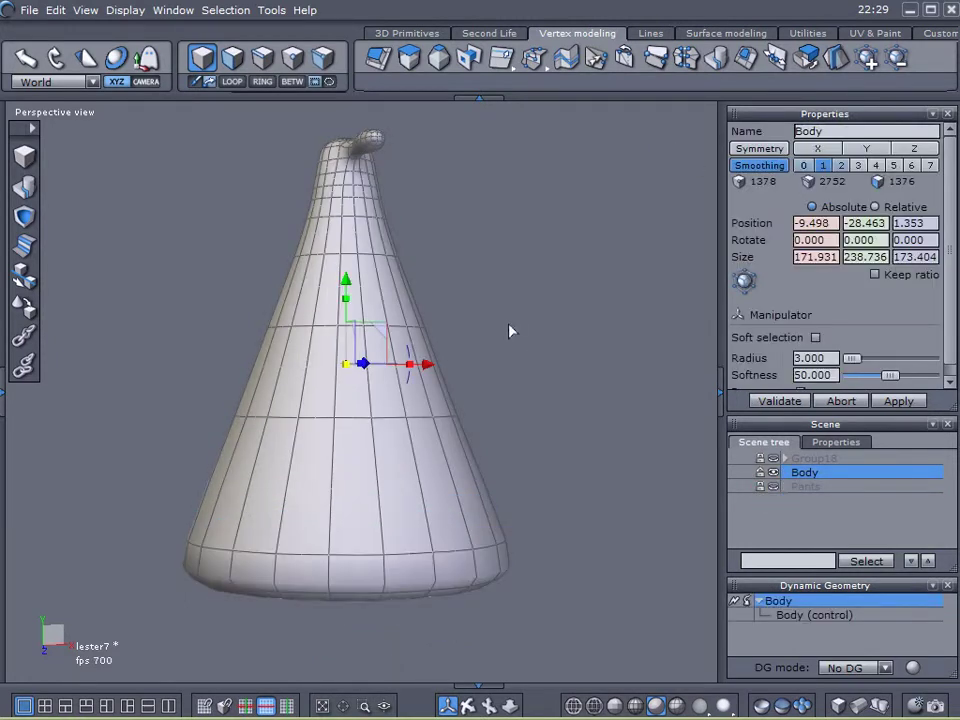
- Duplicate the Body in place, hide the original and select the copy
click(539, 327)
click(539, 327)
click(539, 327)
click(539, 327)
key(ctrl+v)
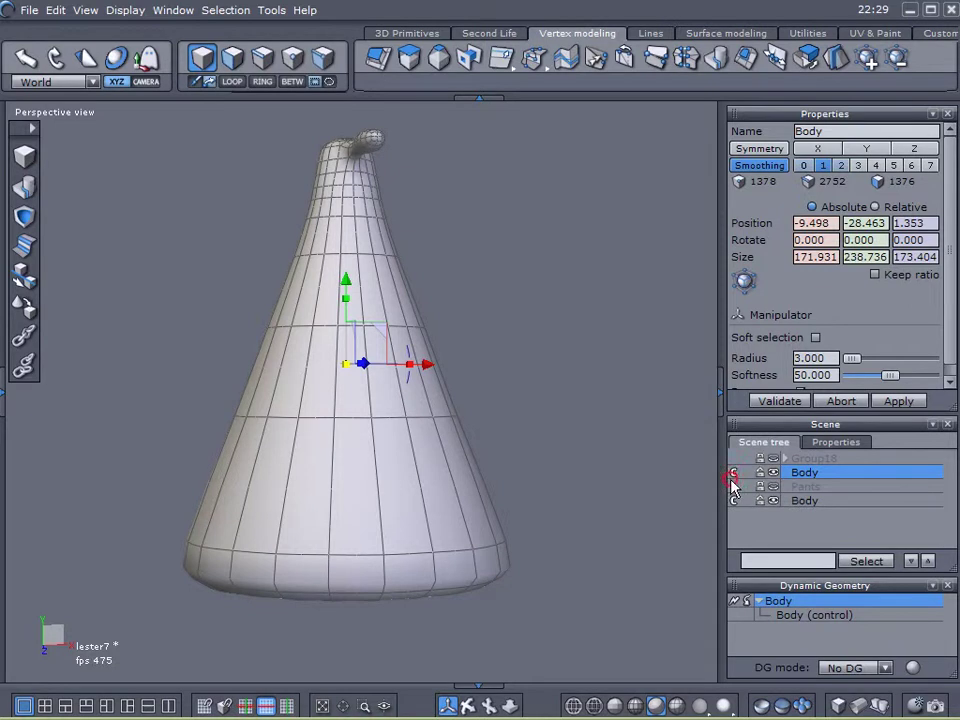
click(772, 473)
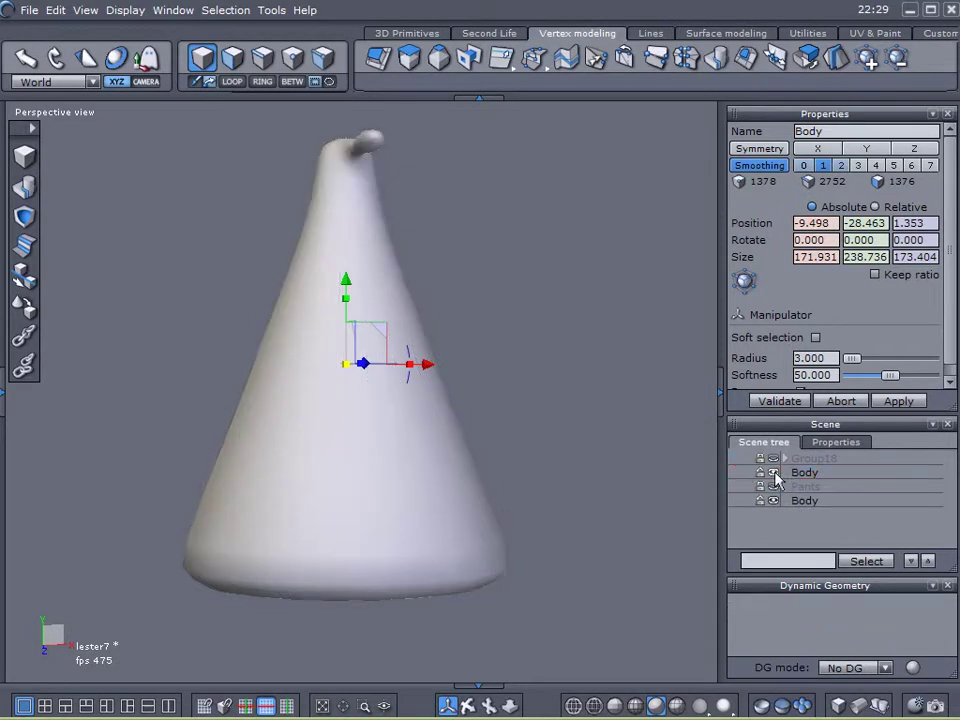
click(787, 503)
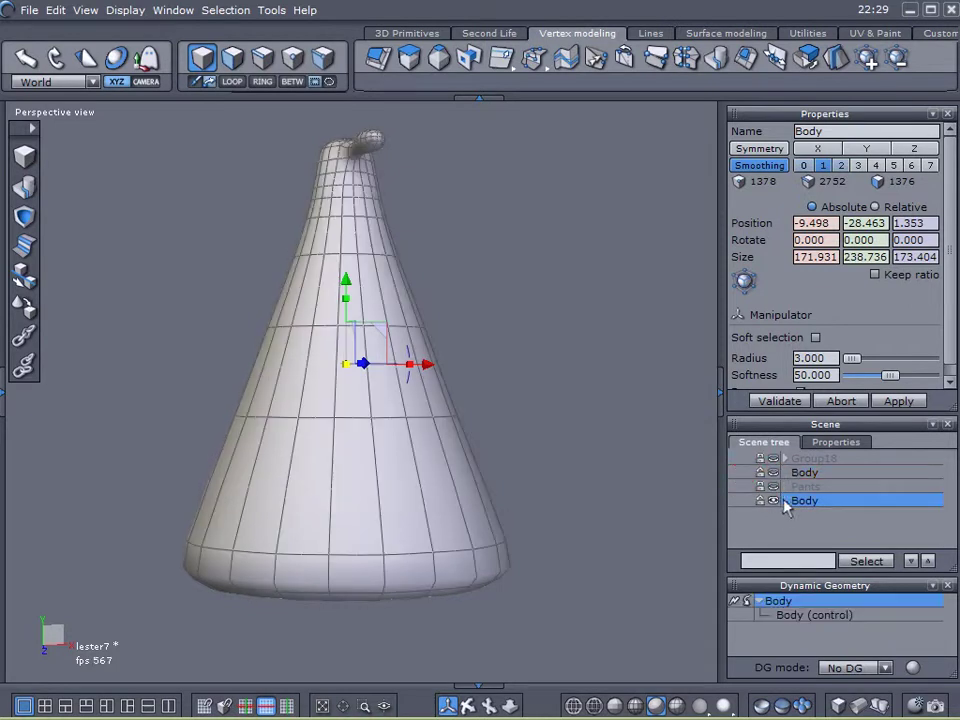
- Set the Body copy's smoothing to 0 and collapse its dynamic geometry, keeping the Pants hidden
click(772, 489)
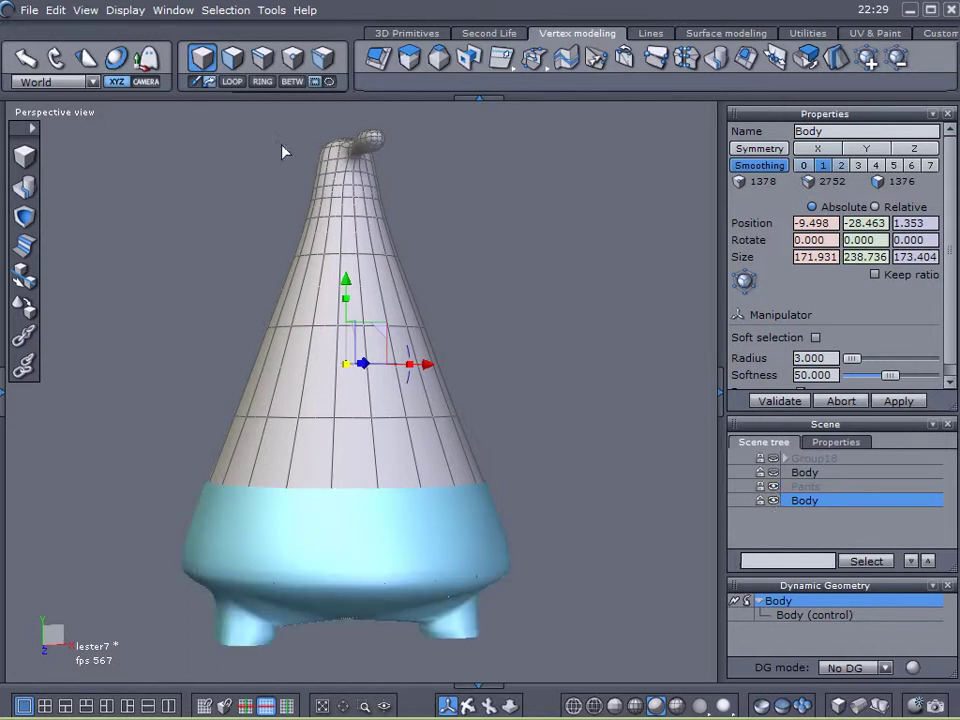
click(261, 64)
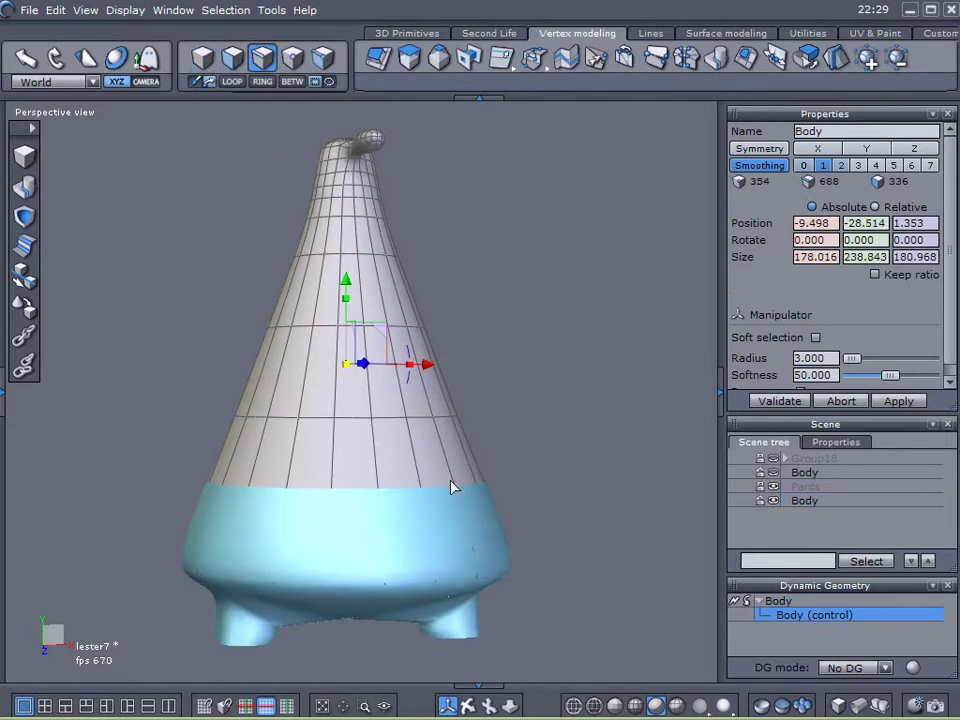
click(806, 165)
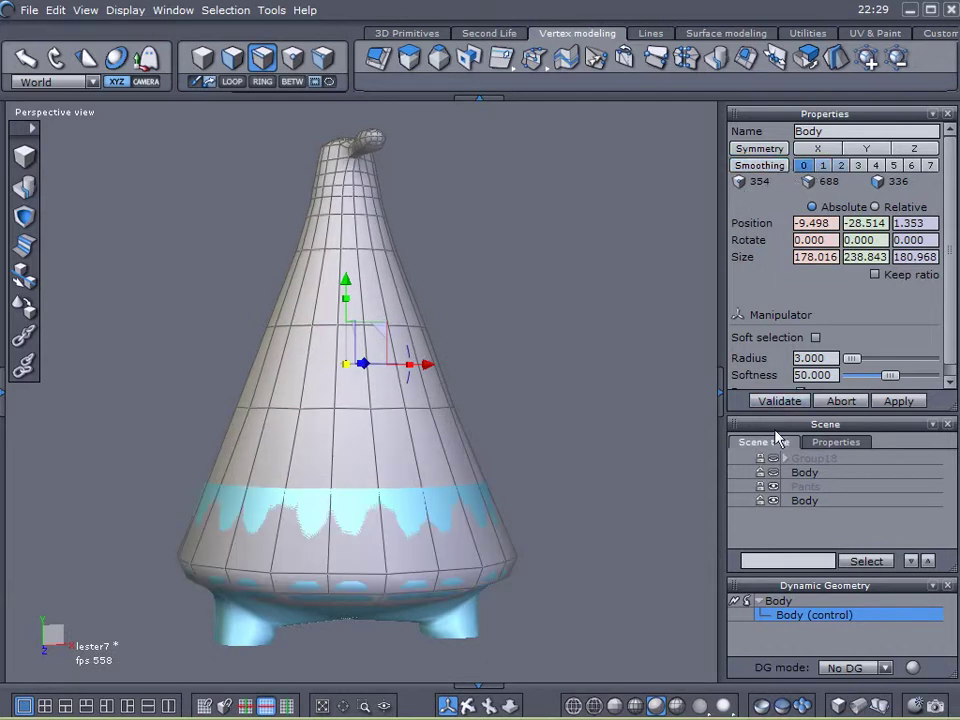
click(773, 486)
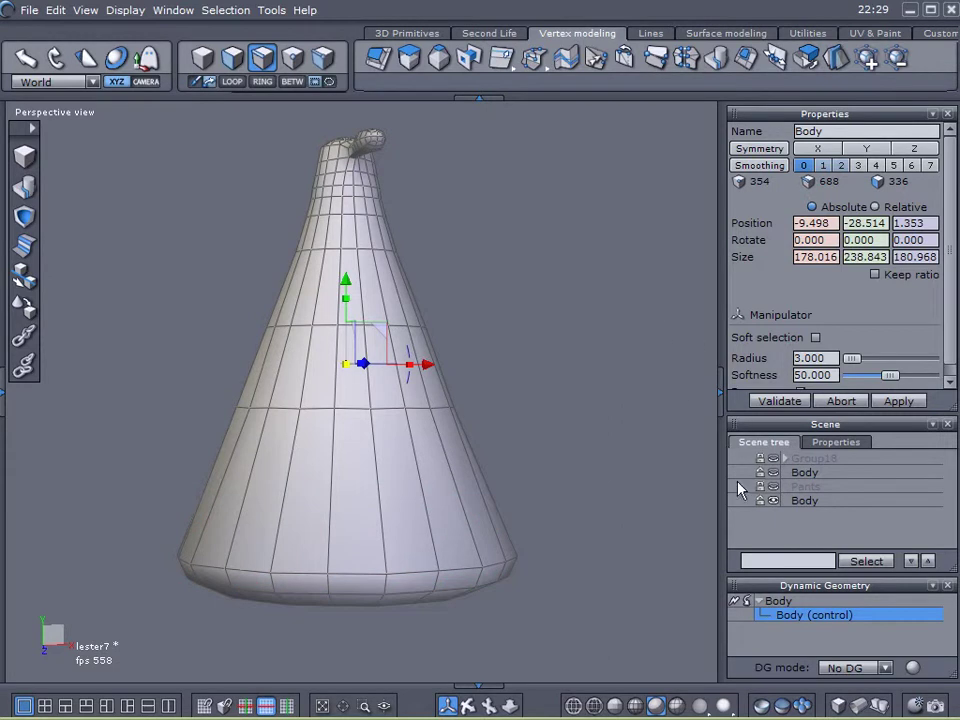
click(735, 601)
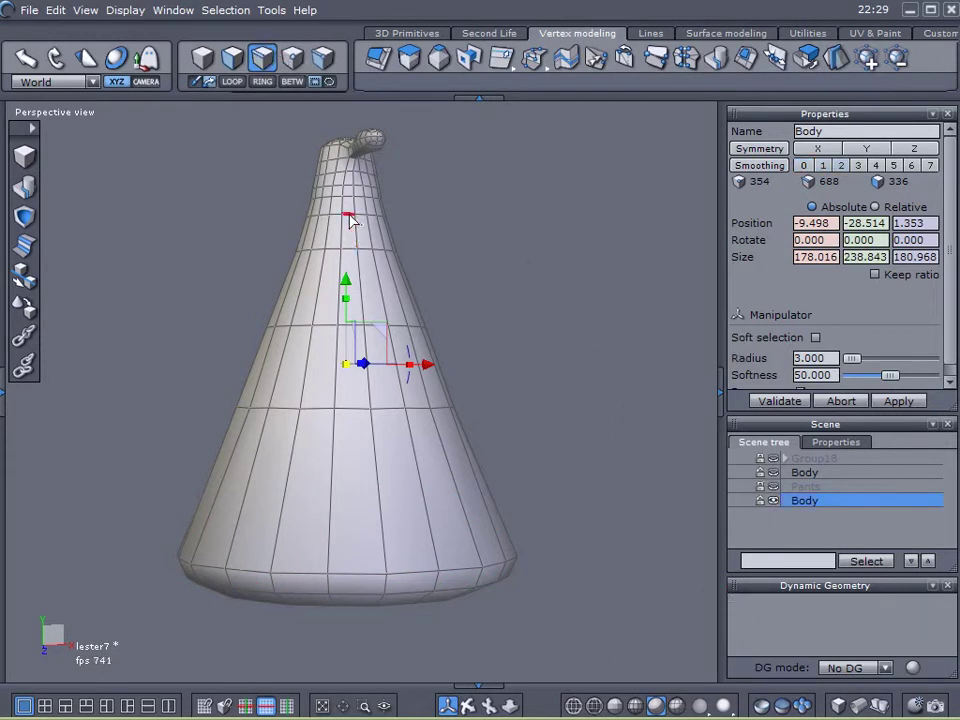
- Show the Group18 reference character and select the three middle face rings of the Body copy for the shirt
click(775, 458)
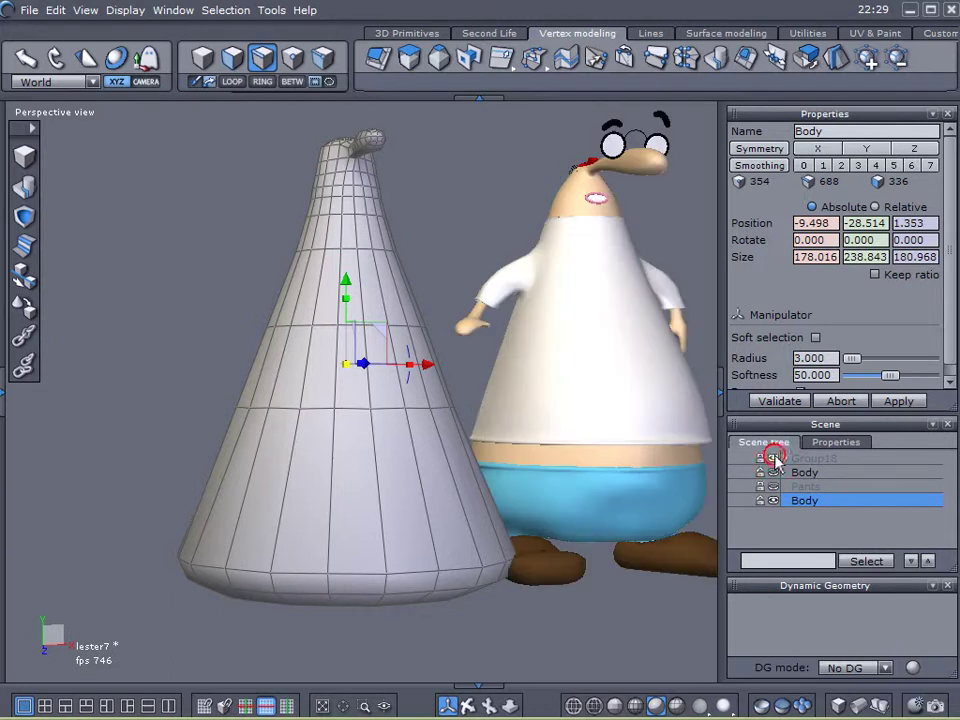
click(352, 410)
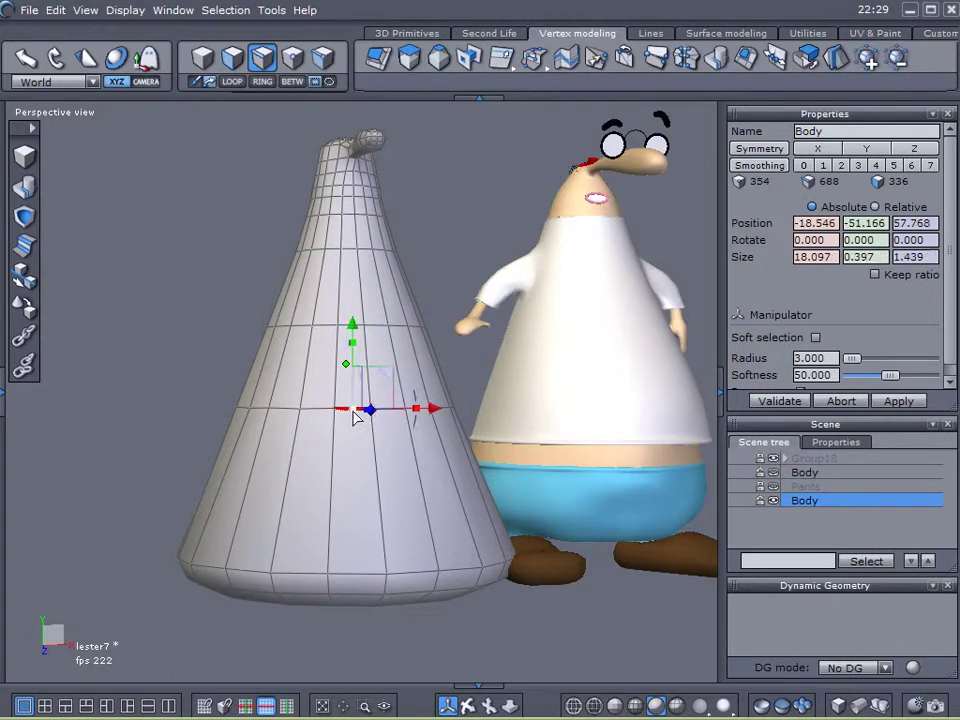
click(357, 307)
click(330, 326)
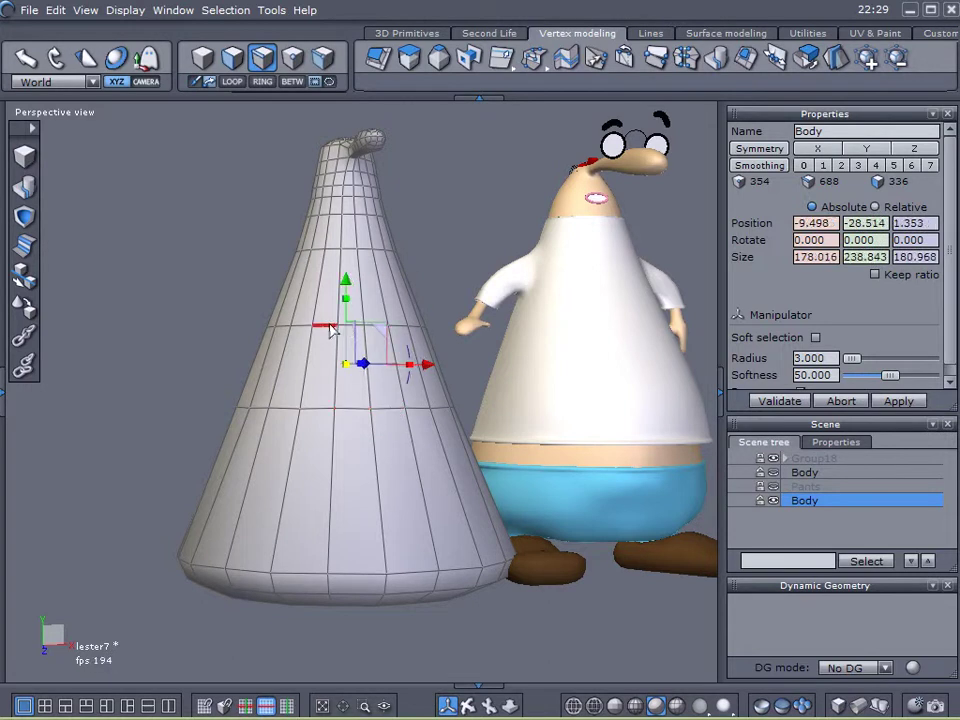
shift+click(350, 251)
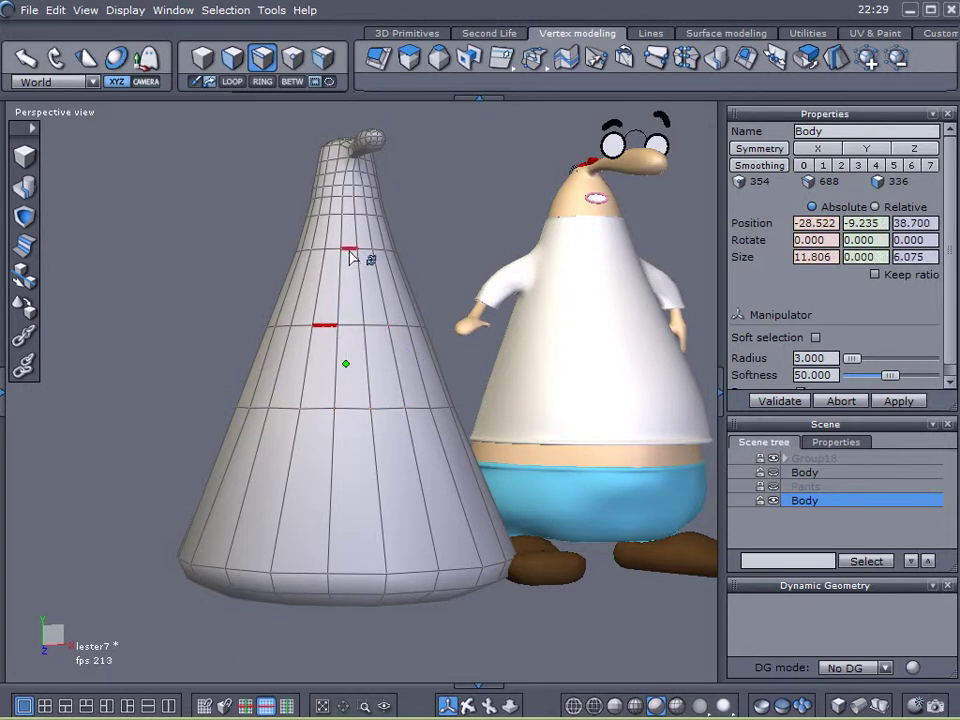
click(232, 81)
click(225, 10)
click(356, 305)
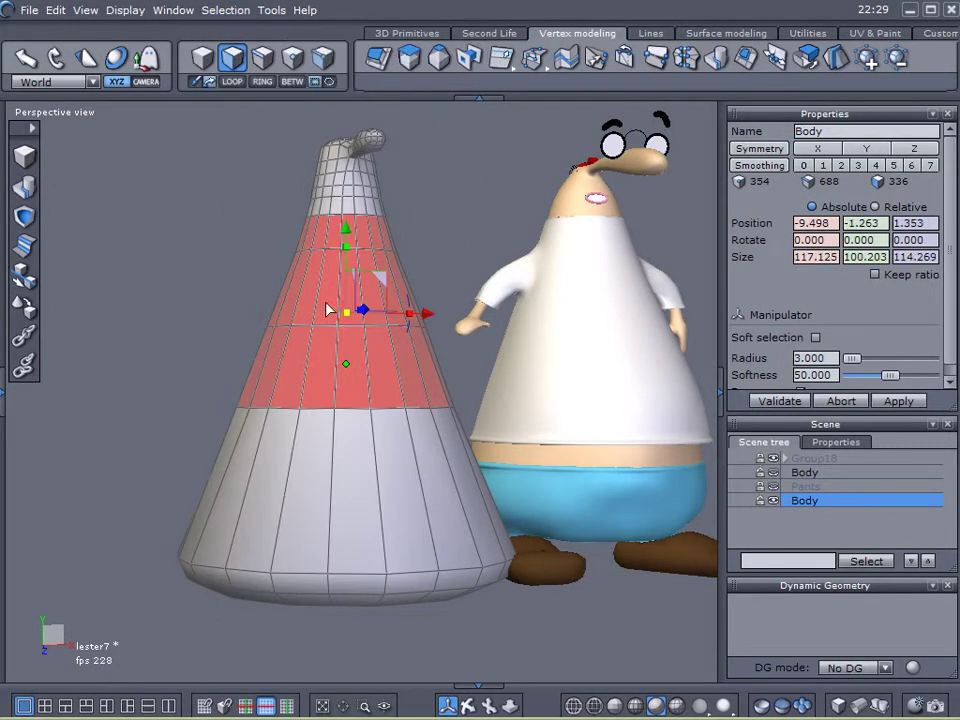
- Extract the selected face rings as a separate object and delete the remaining Body copy
click(808, 60)
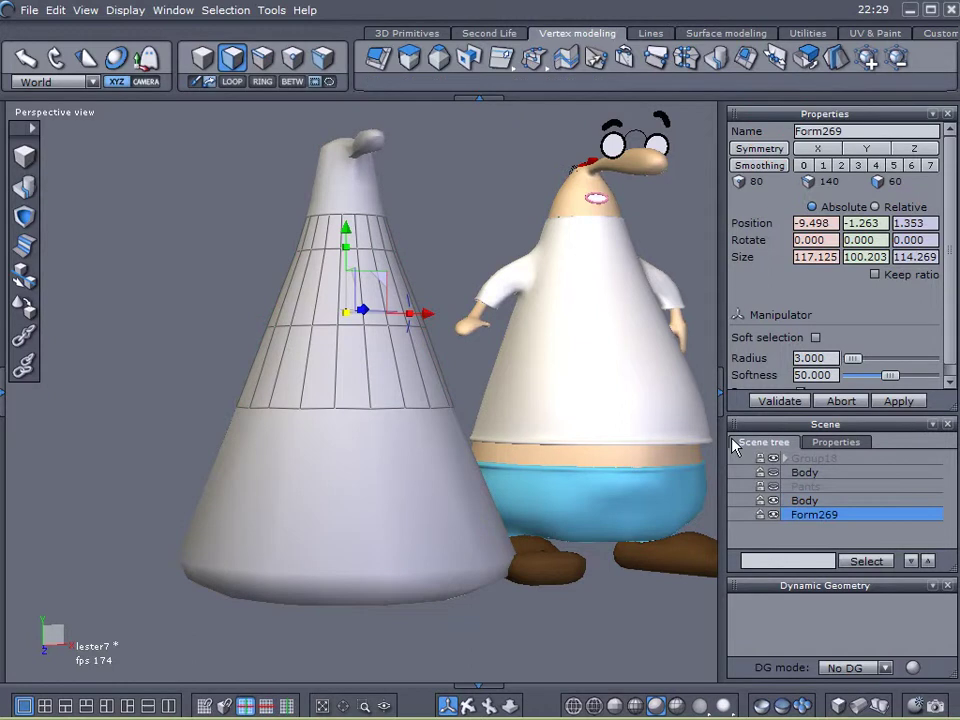
click(488, 213)
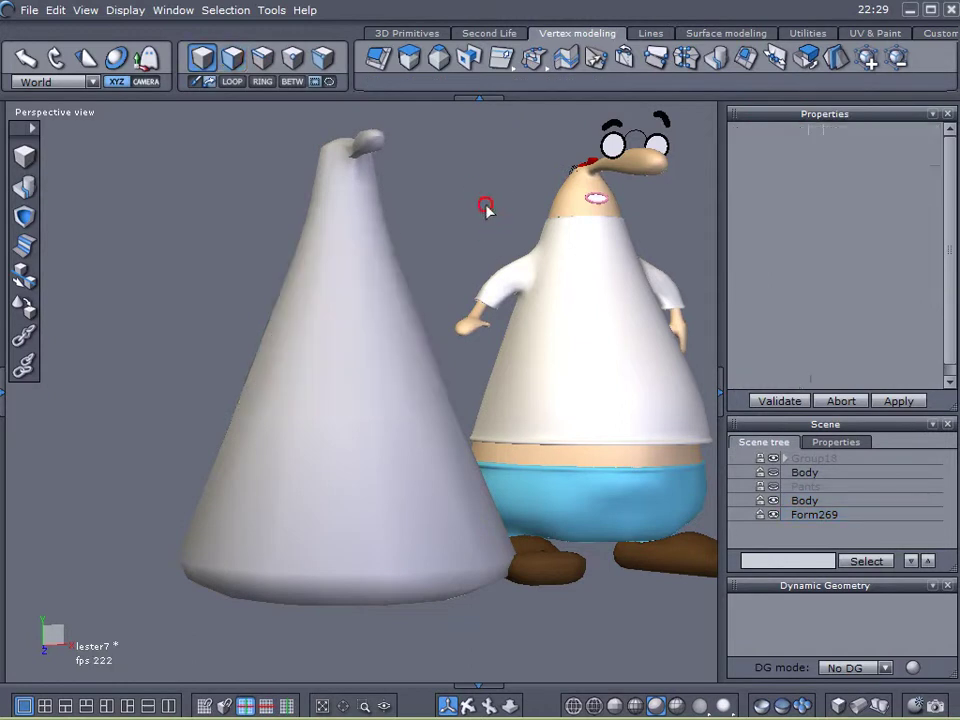
click(803, 500)
key(Delete)
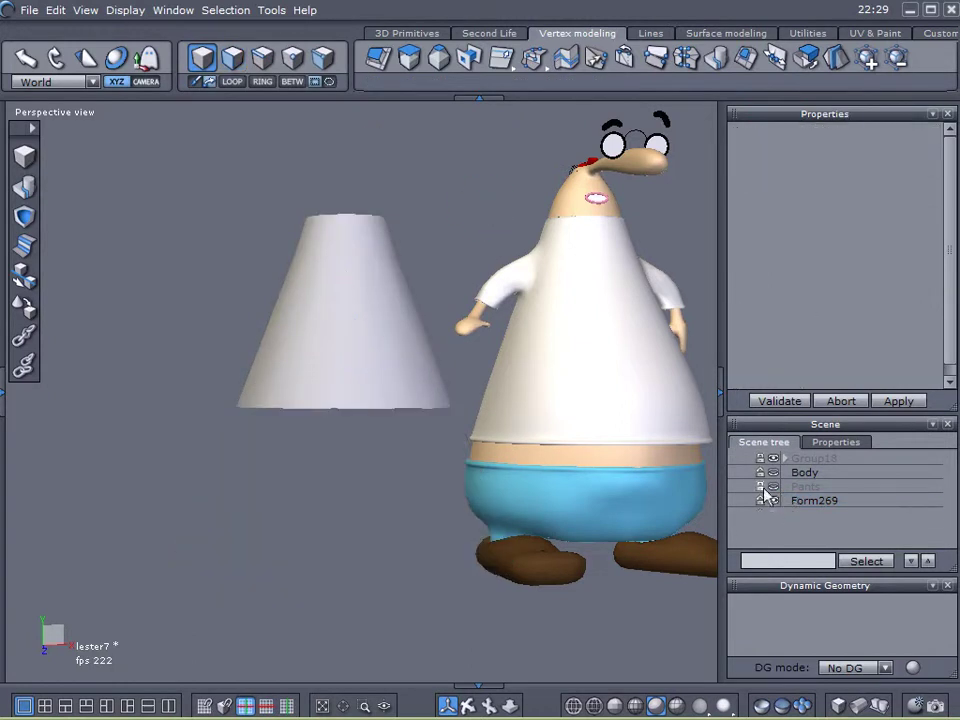
- Show and select the original Body, then create a new material named Skin for it
click(786, 476)
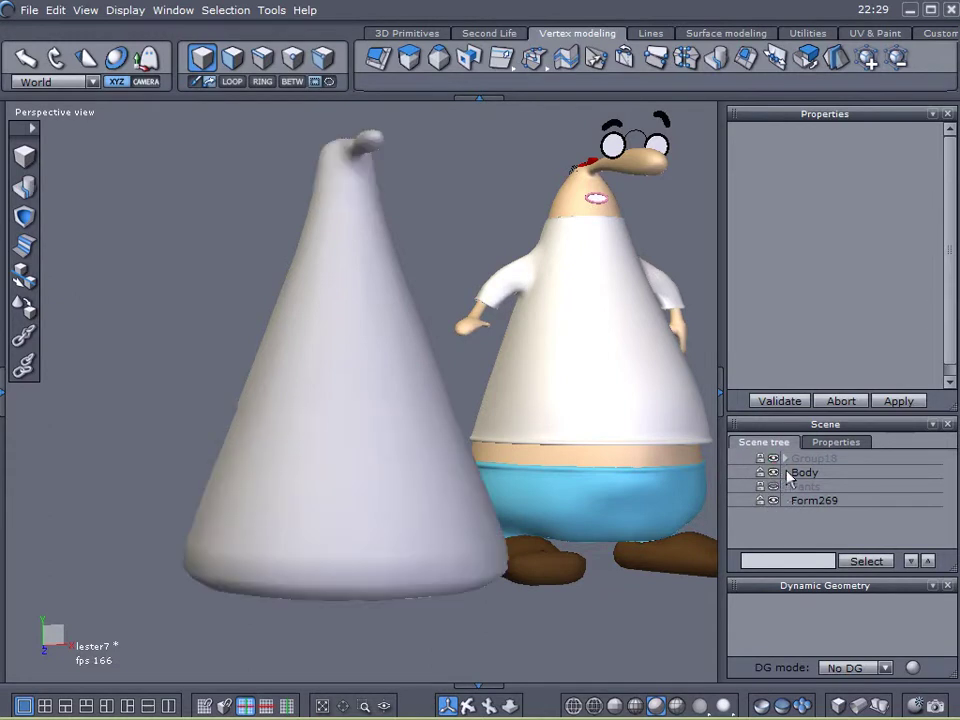
click(788, 477)
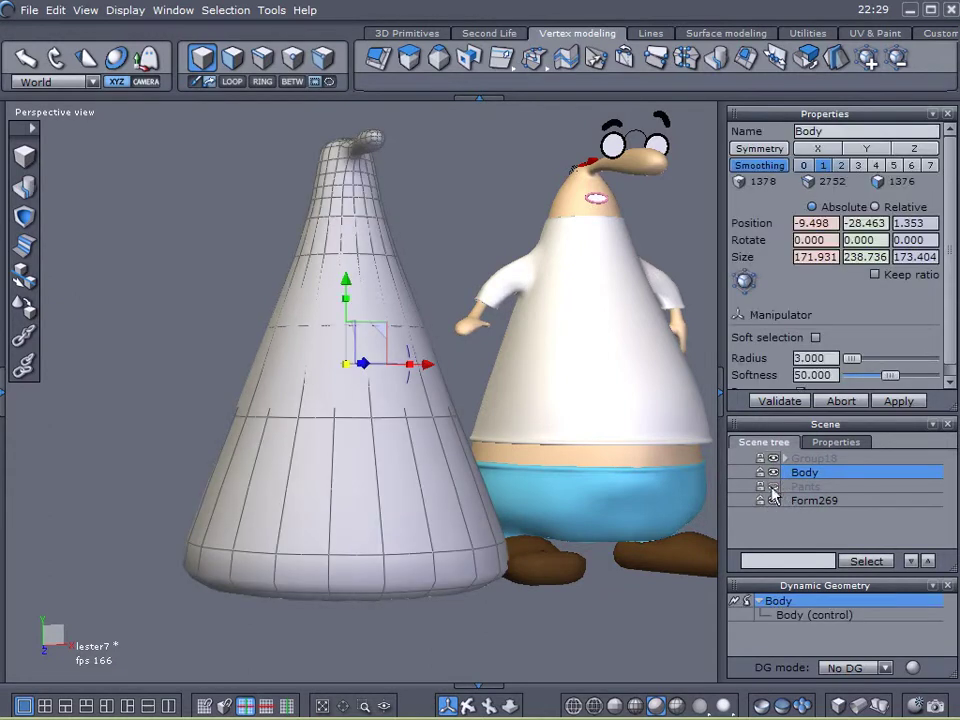
click(497, 451)
click(8, 406)
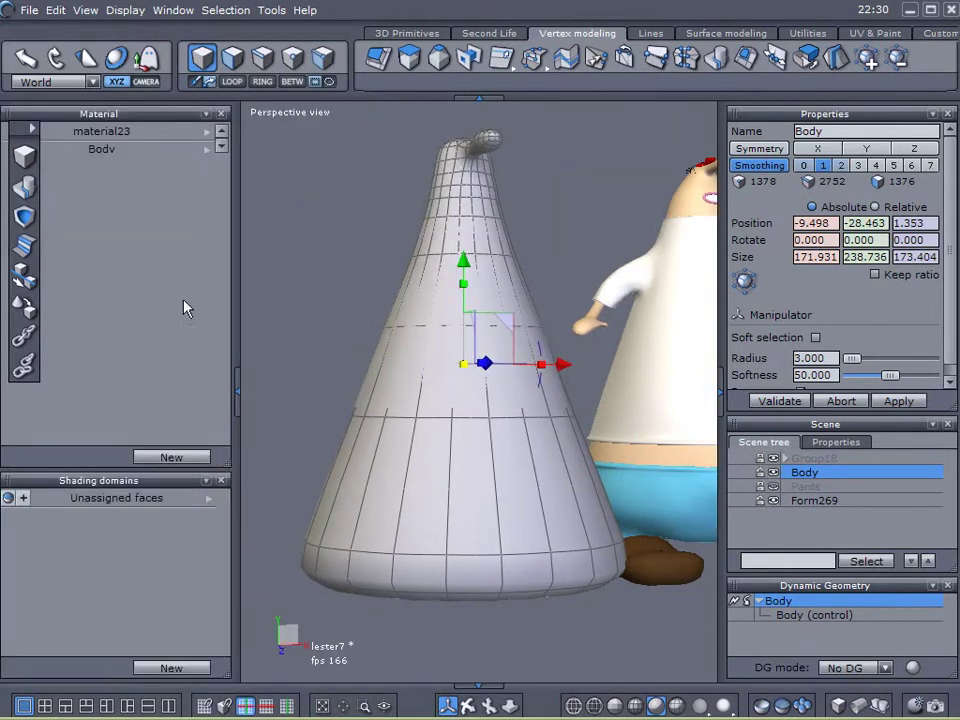
click(171, 457)
double_click(95, 184)
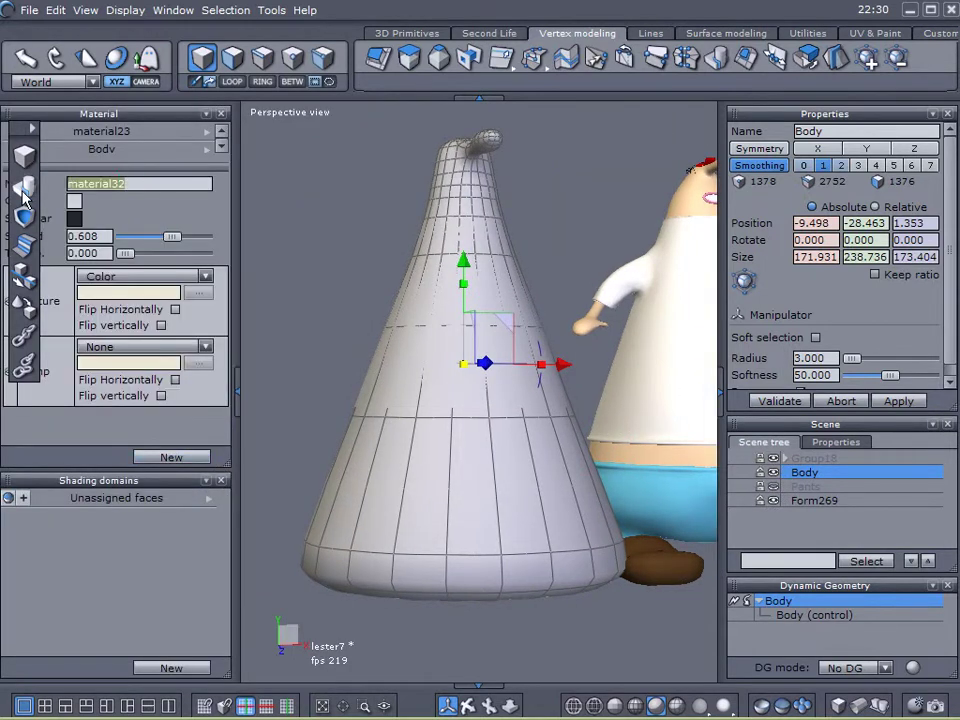
text(Skin)
- Set the Skin material's colour to a pale peach tone
click(76, 206)
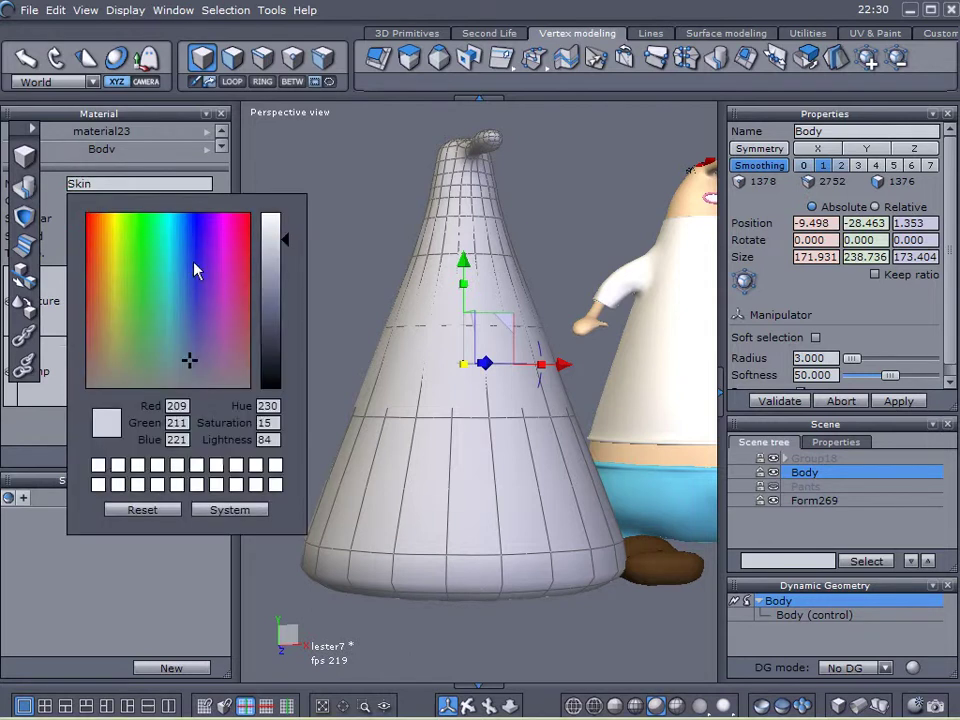
mouse_move(103, 240)
mouse_down()
mouse_move(113, 235)
mouse_move(103, 234)
mouse_up()
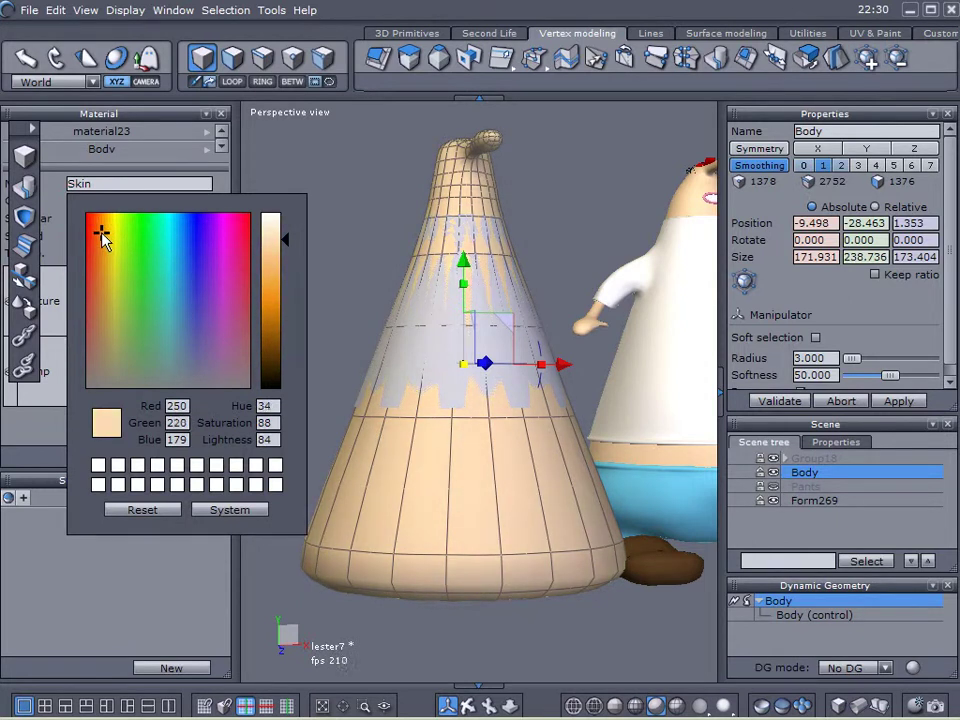
mouse_move(289, 240)
mouse_down()
mouse_move(281, 227)
mouse_move(270, 237)
mouse_up()
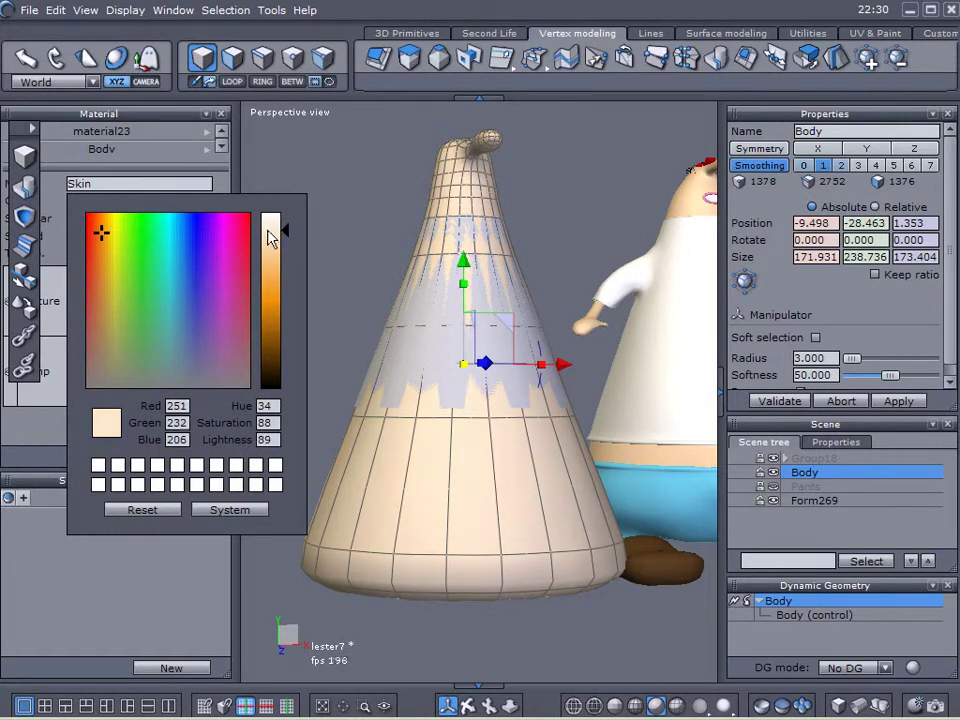
drag(100, 238, 103, 232)
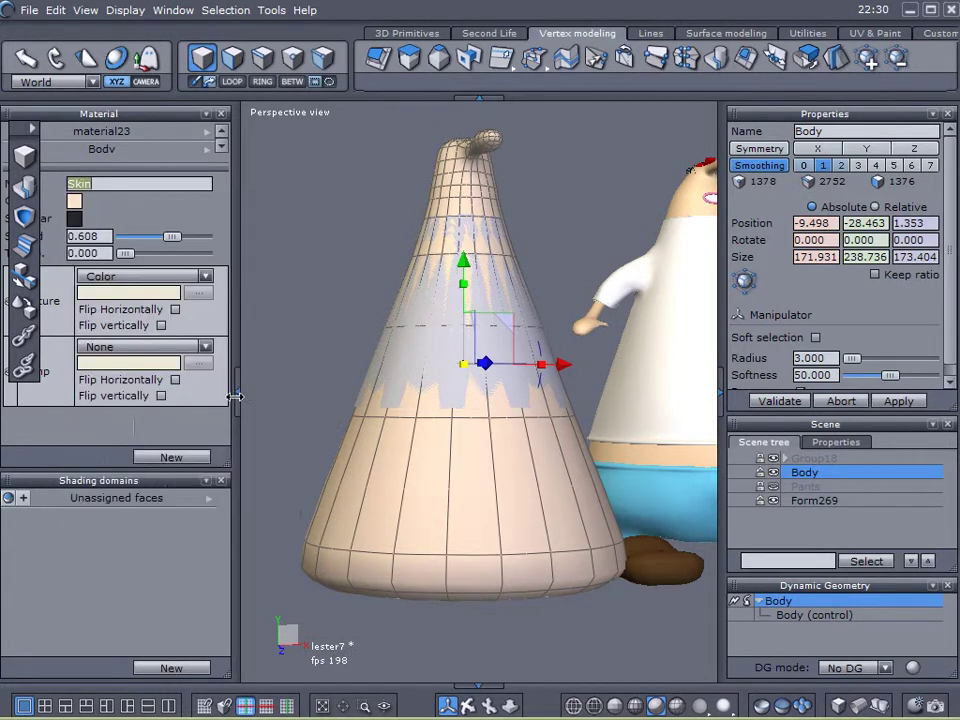
click(235, 397)
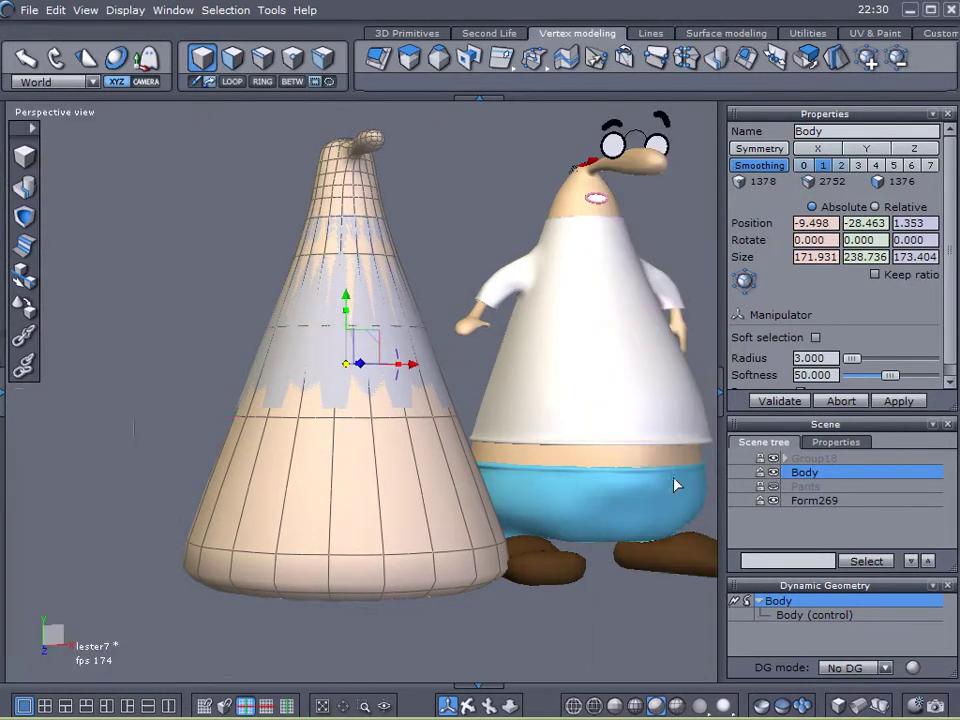
- Lock the Body and scale the extracted shirt piece uniformly to about 118.8 × 101.6 × 115.9 so it covers the skin
click(760, 473)
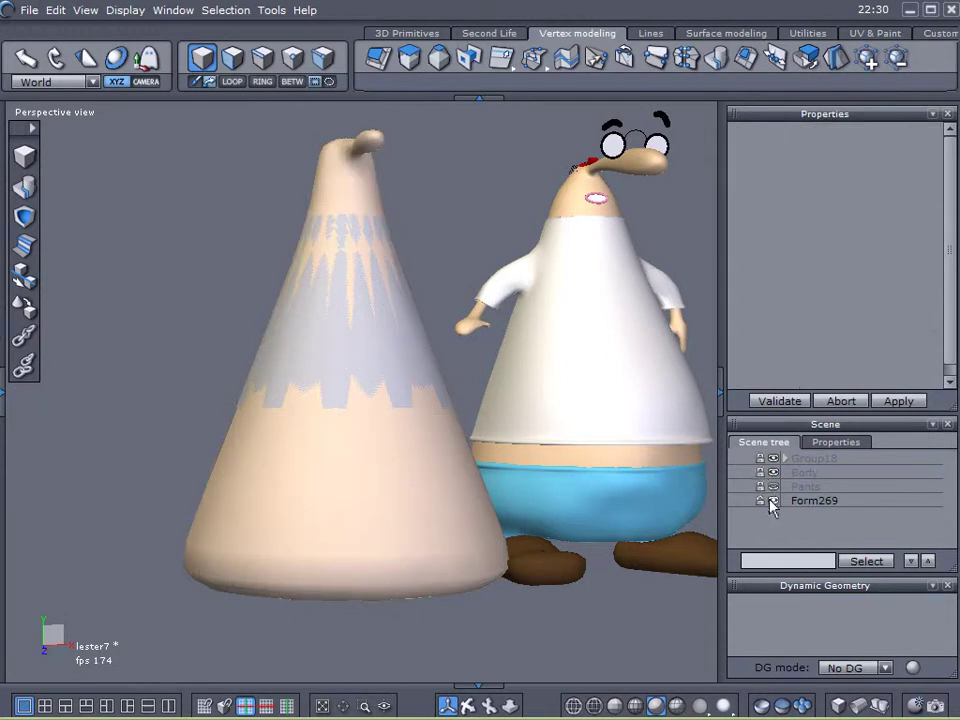
click(782, 499)
key(g)
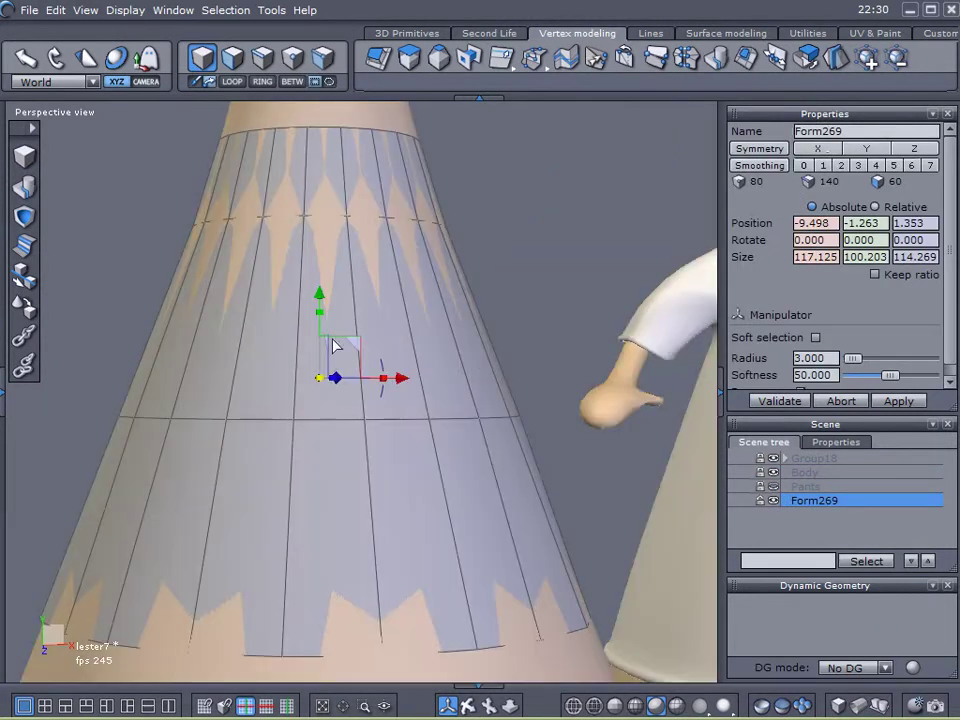
drag(316, 381, 320, 381)
scroll(553, 424, down, 3)
middle_drag(443, 535, 347, 544)
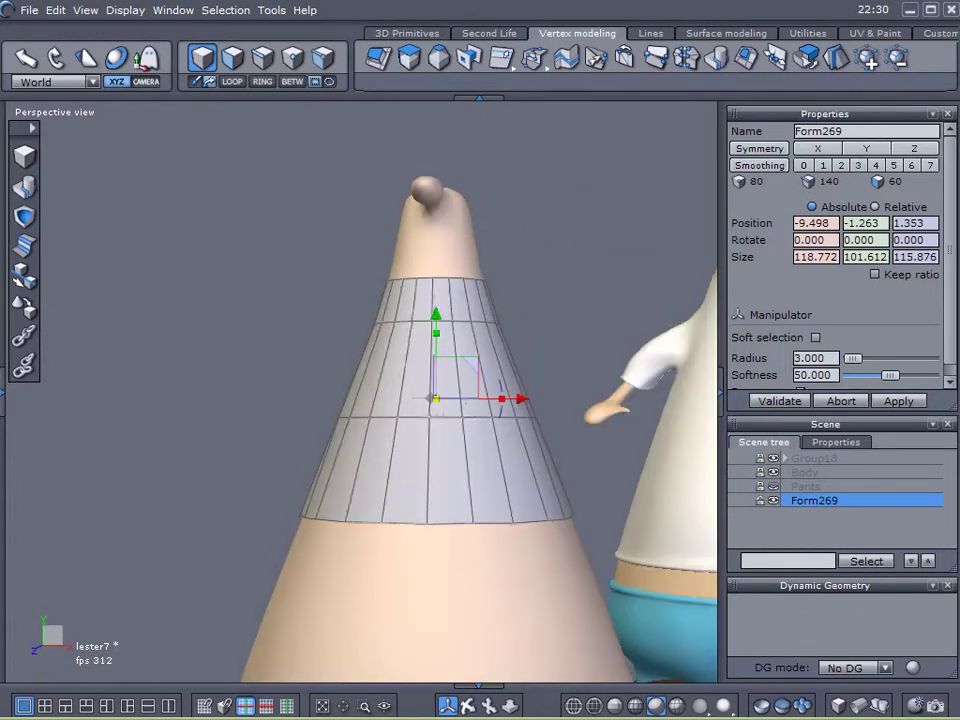
- Create a new material named Shirt for the extracted piece and make its colour nearly white, with lightness 98
click(4, 392)
click(171, 457)
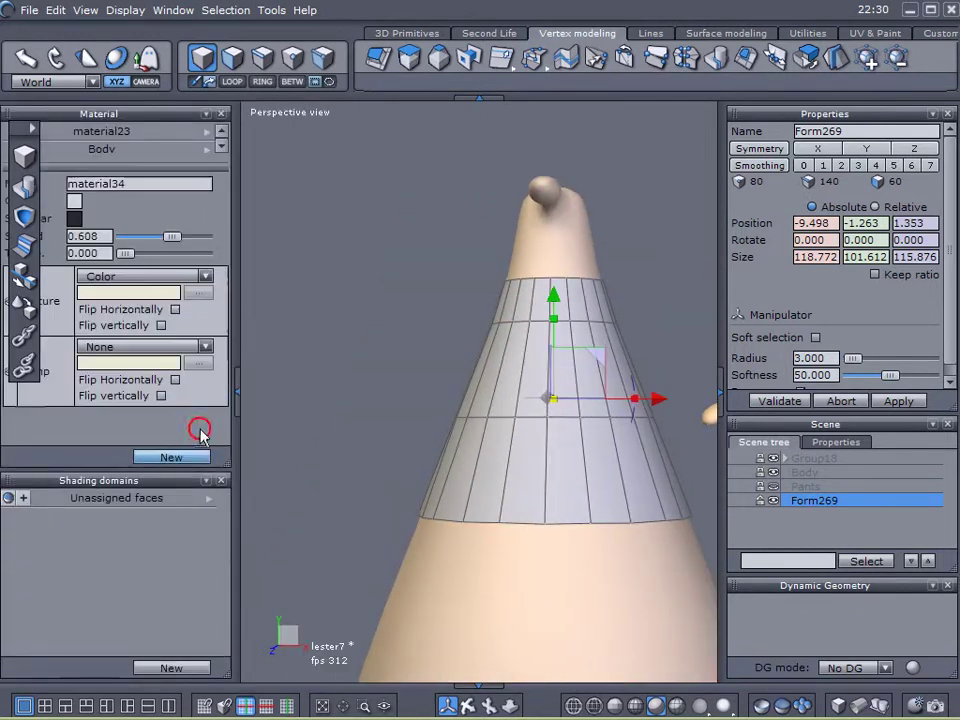
double_click(73, 184)
text(Shirt)
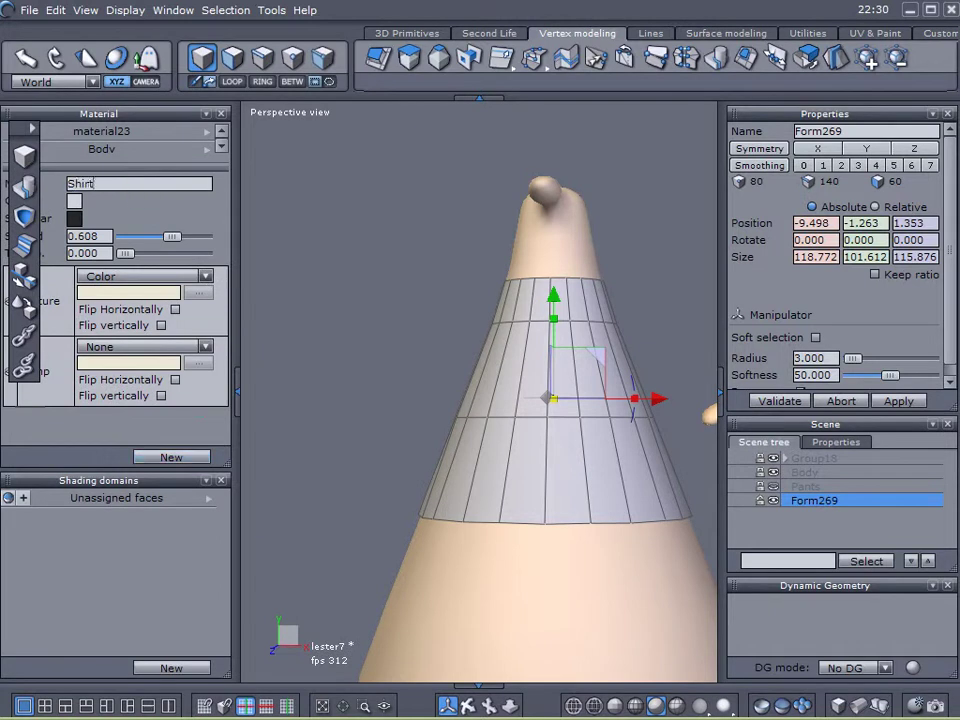
click(75, 201)
drag(268, 252, 280, 188)
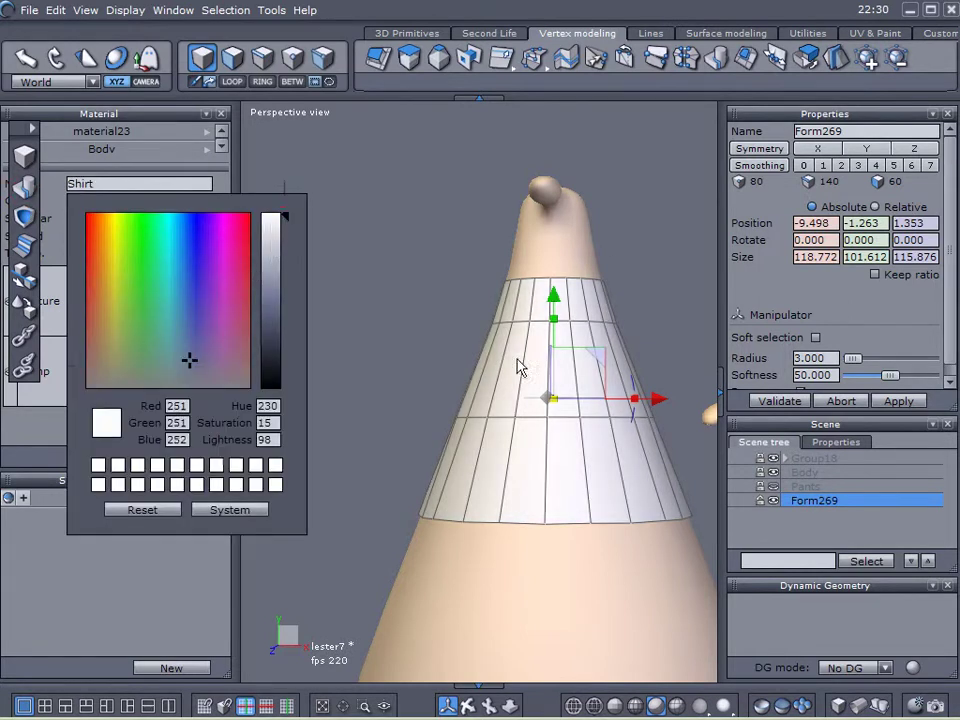
- Set the Shirt material's specular colour to white and raise the spread to 1.000
click(75, 219)
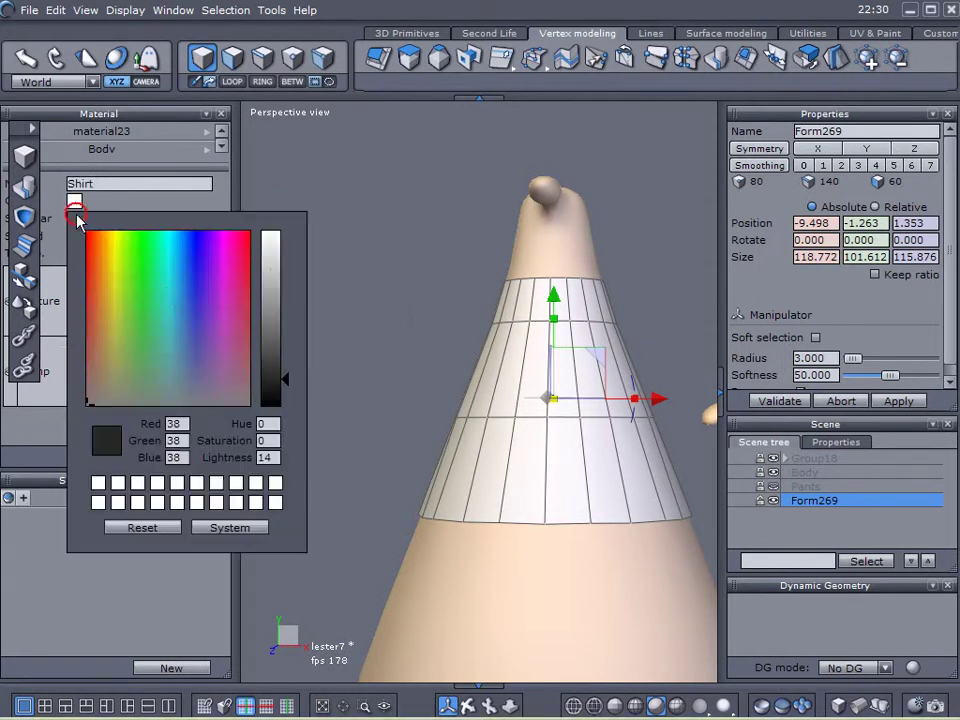
click(266, 238)
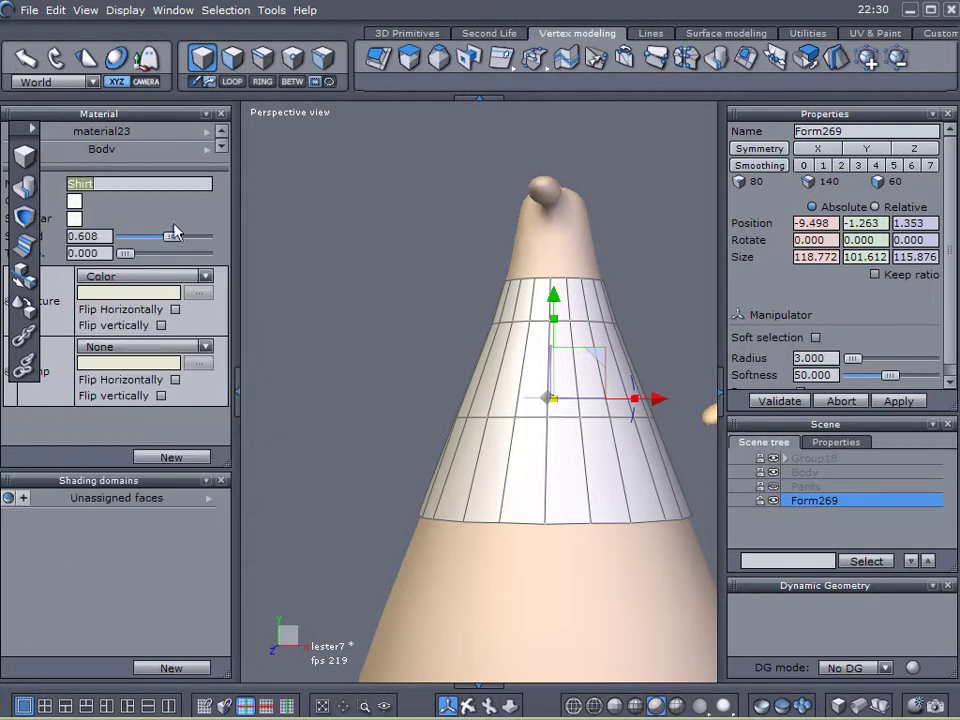
drag(170, 237, 242, 240)
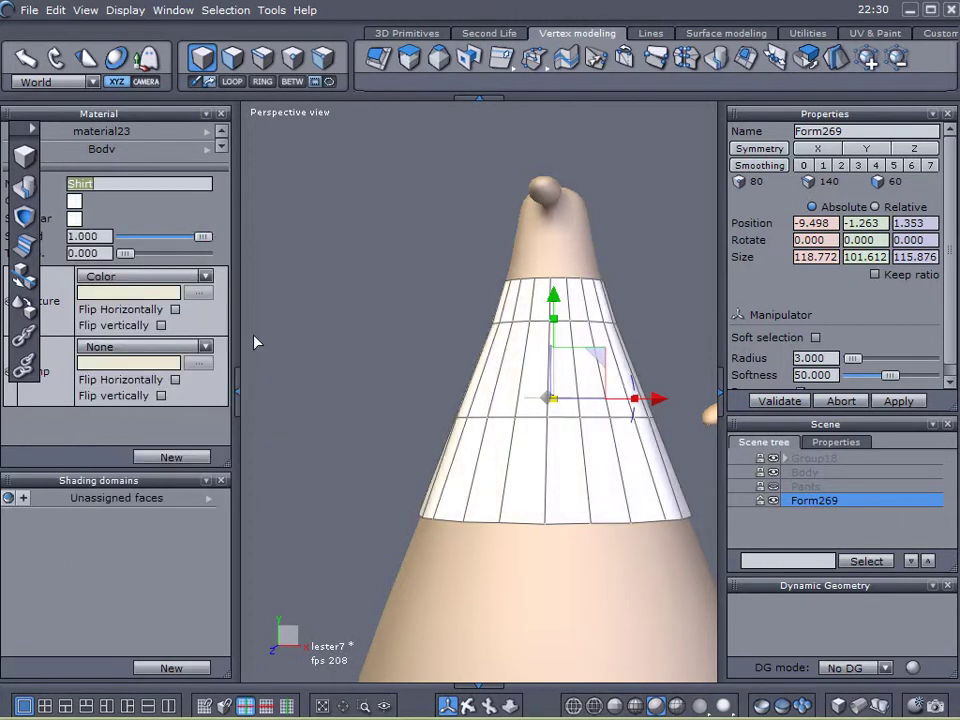
click(236, 390)
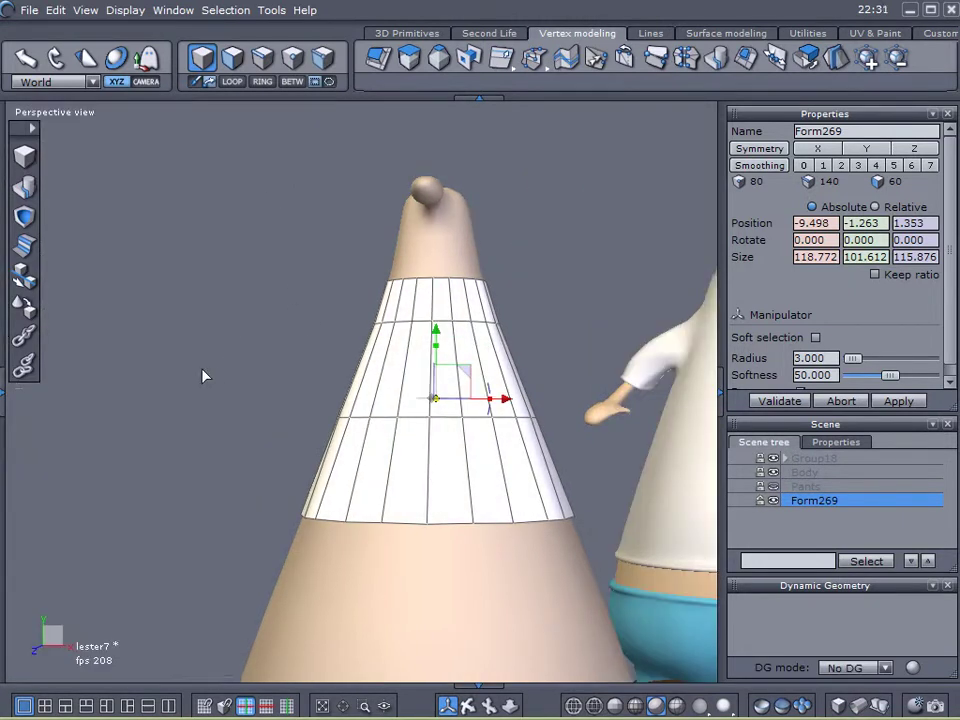
- Compare the shirt with the reference character and lower the Shirt material's specular spread slightly
click(763, 532)
alt+drag(186, 418, 271, 487)
middle_drag(273, 494, 475, 481)
click(396, 465)
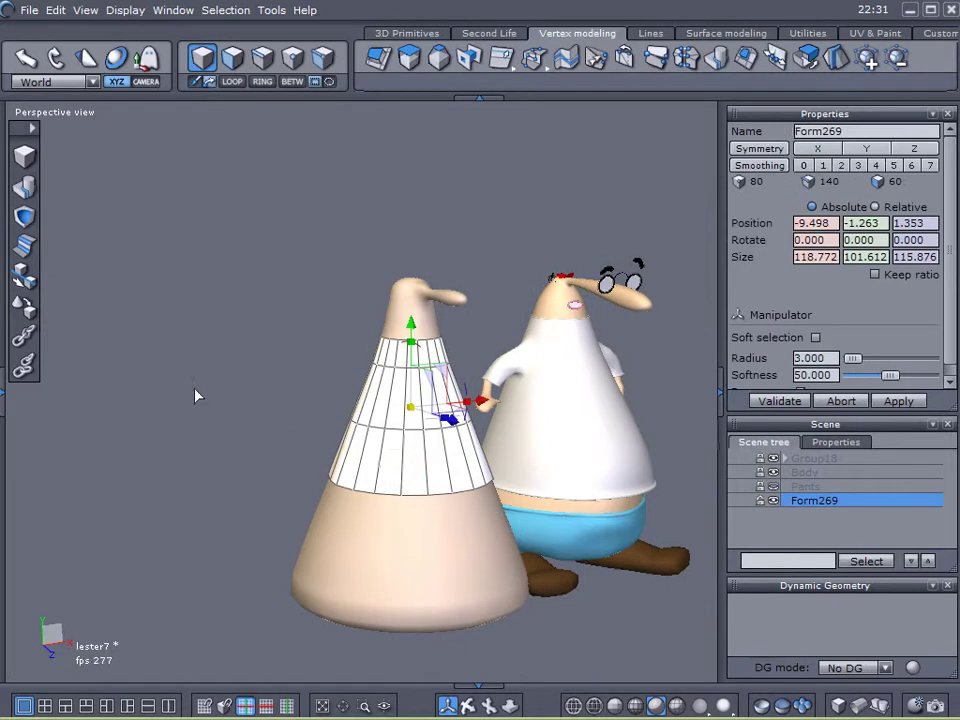
click(5, 402)
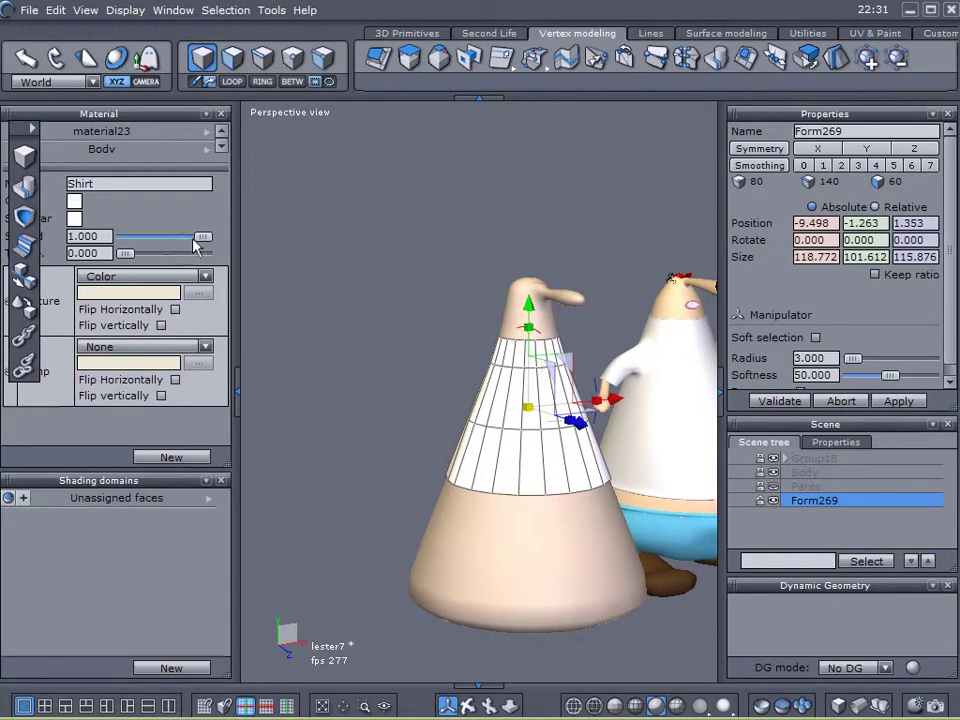
drag(205, 240, 197, 241)
click(240, 399)
click(249, 391)
middle_drag(237, 393, 267, 428)
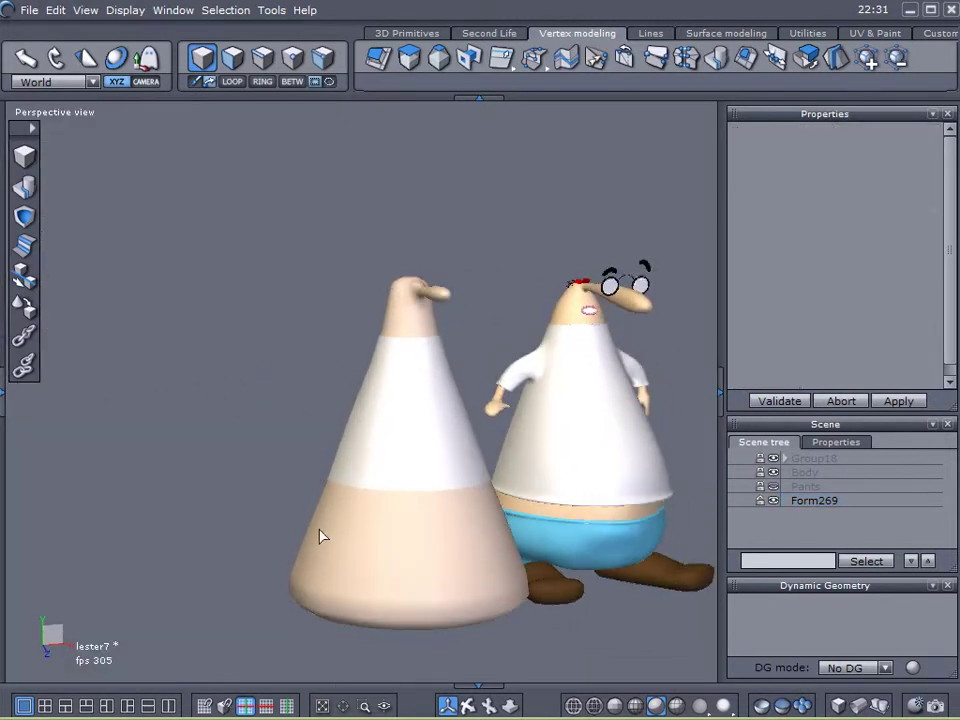
- Select the upper inner horizontal edge loop of the shirt piece
click(321, 538)
right_drag(349, 476, 414, 443)
scroll(368, 416, up, 3)
right_drag(368, 416, 111, 433)
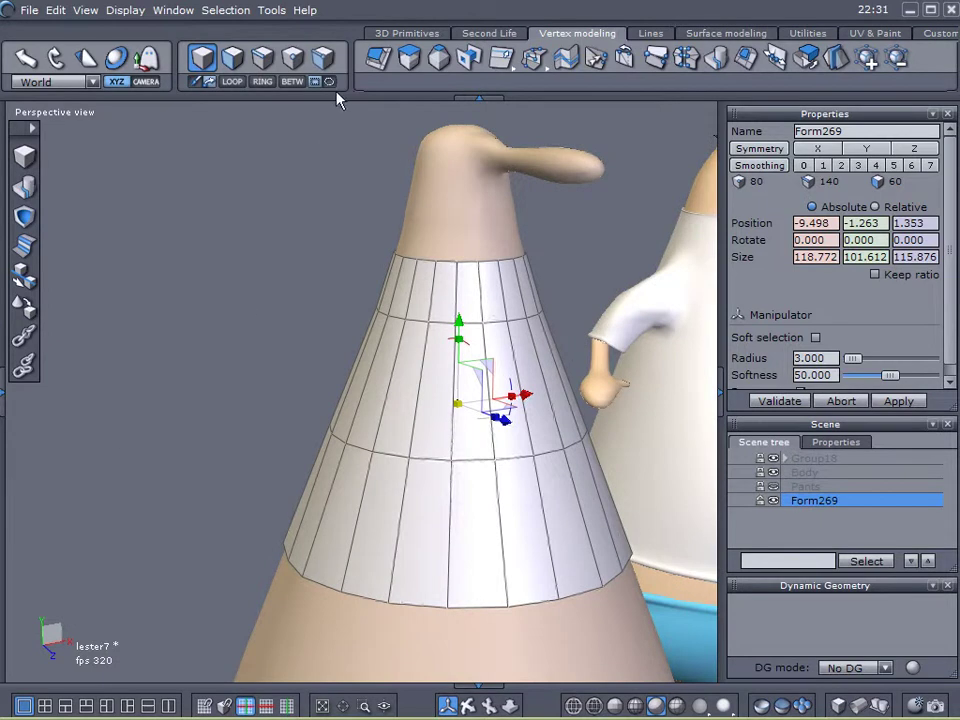
click(262, 57)
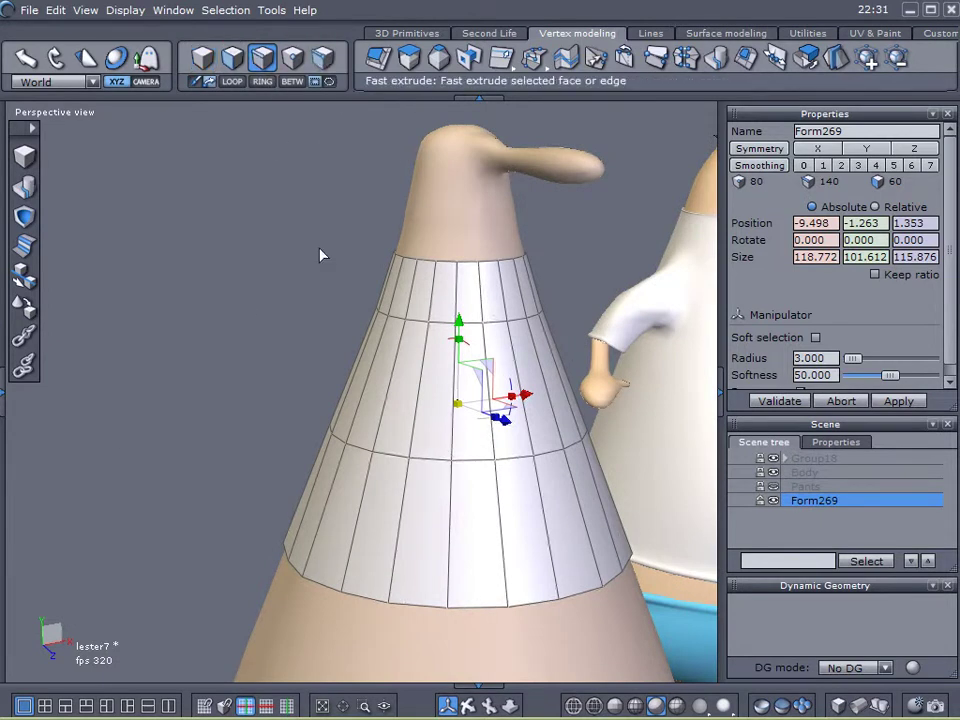
click(420, 321)
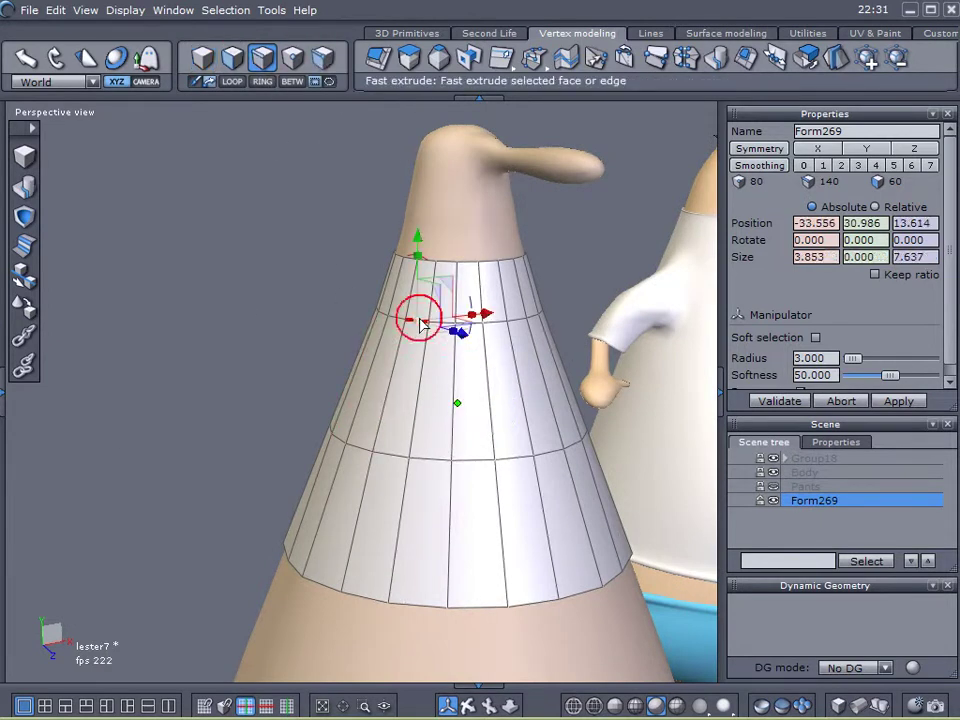
click(231, 82)
right_drag(355, 276, 388, 266)
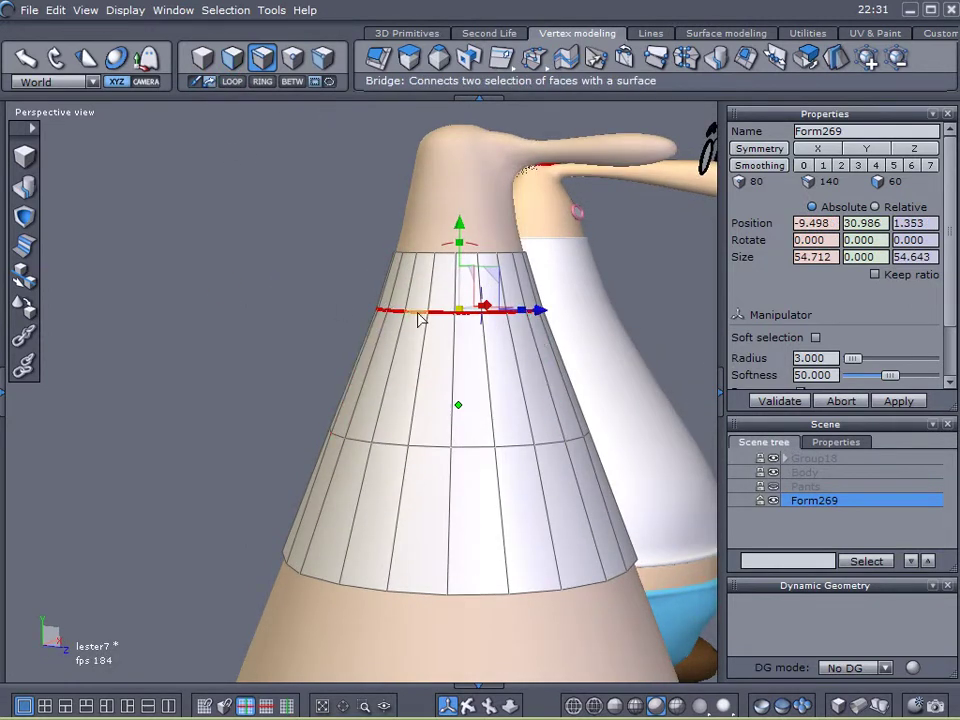
- Extract a new edge loop from the shirt's upper inner loop, placing it just above midway to the loop below
click(430, 447)
click(422, 313)
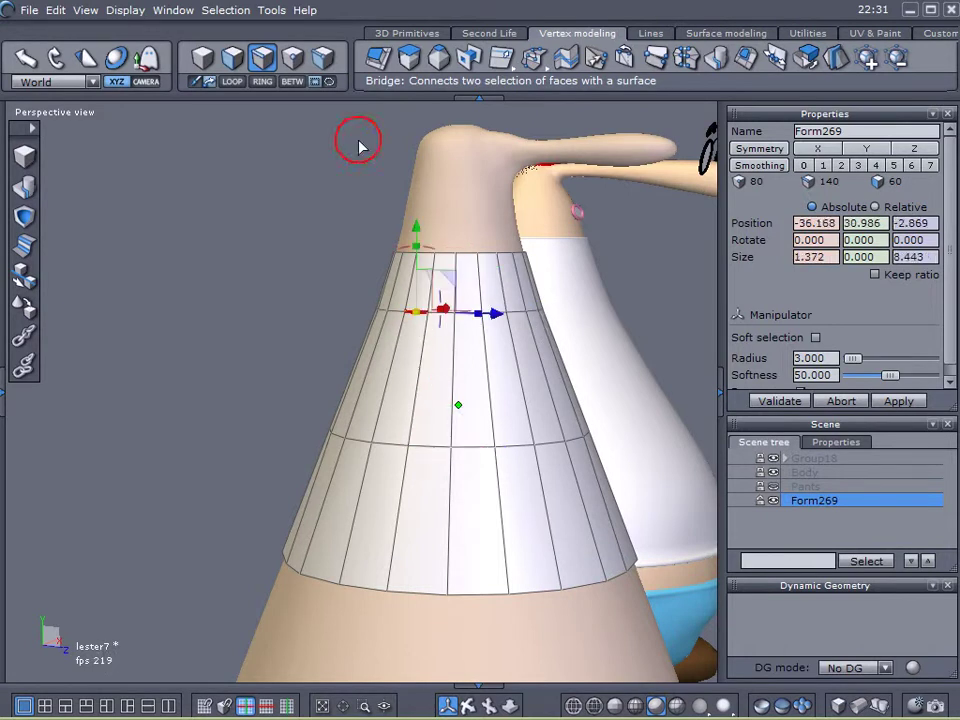
click(232, 82)
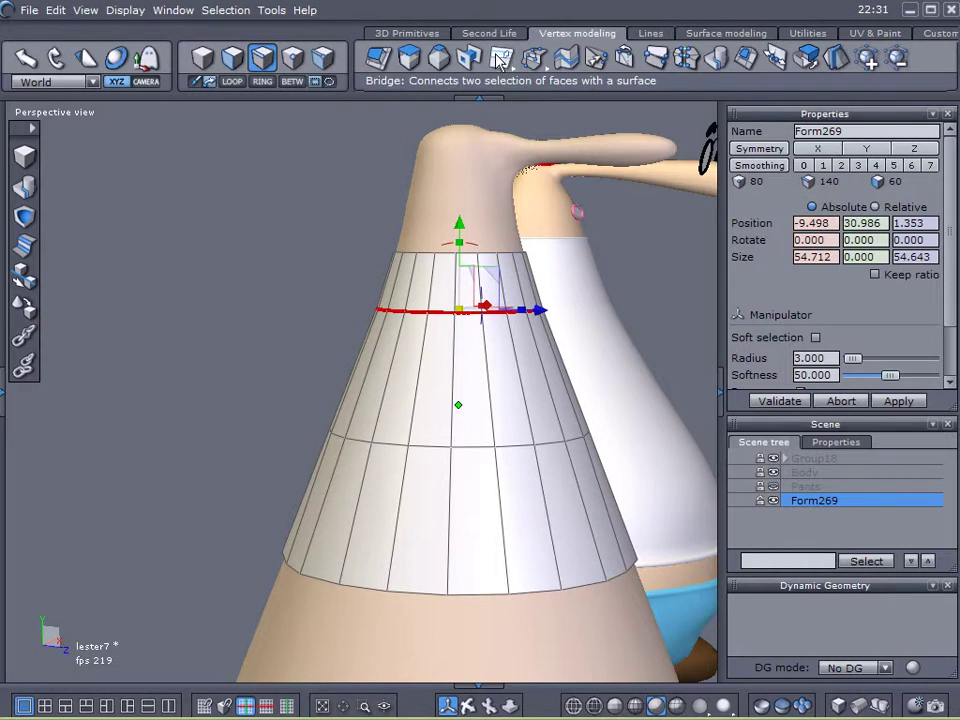
click(497, 55)
click(495, 98)
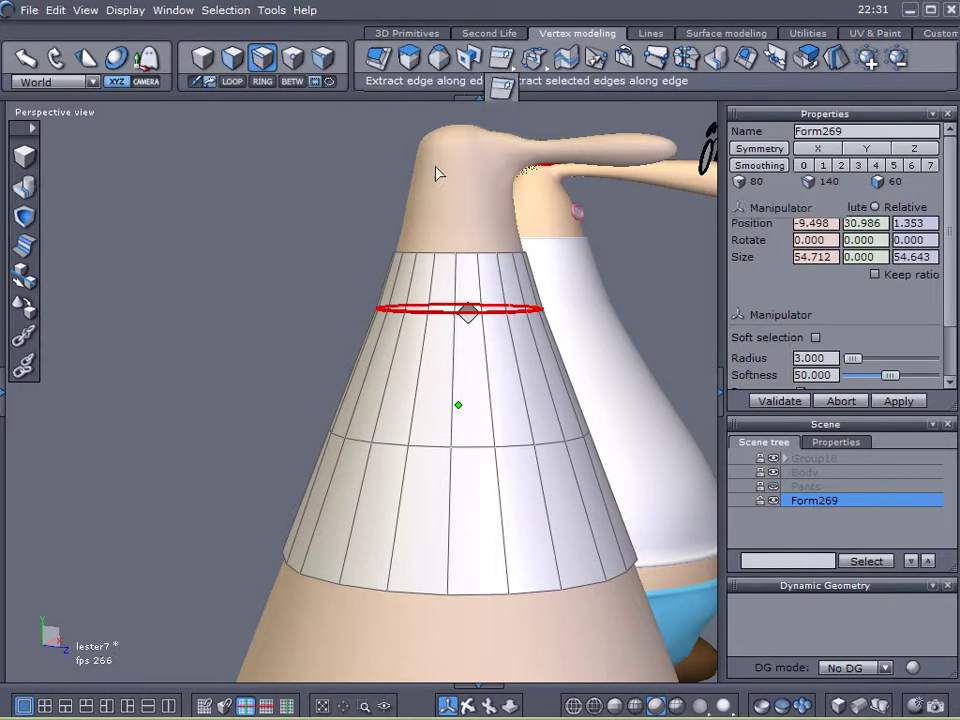
drag(468, 316, 468, 373)
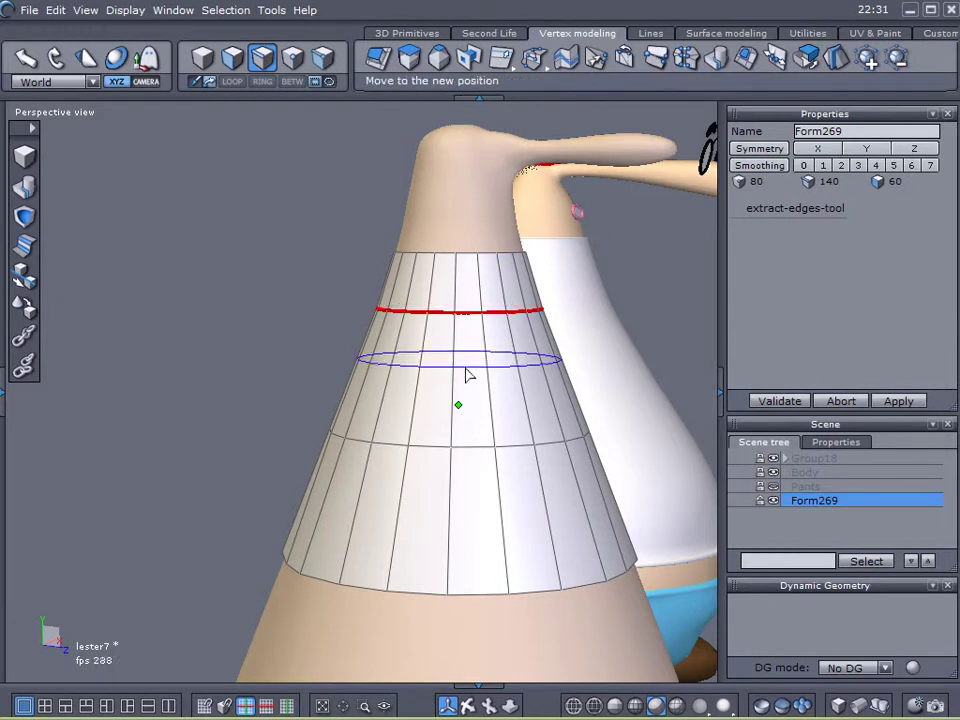
click(466, 371)
alt+drag(574, 408, 378, 410)
alt+right_drag(378, 410, 328, 407)
mouse_move(329, 409)
middle_down()
mouse_move(311, 411)
mouse_move(319, 397)
middle_up()
key(s)
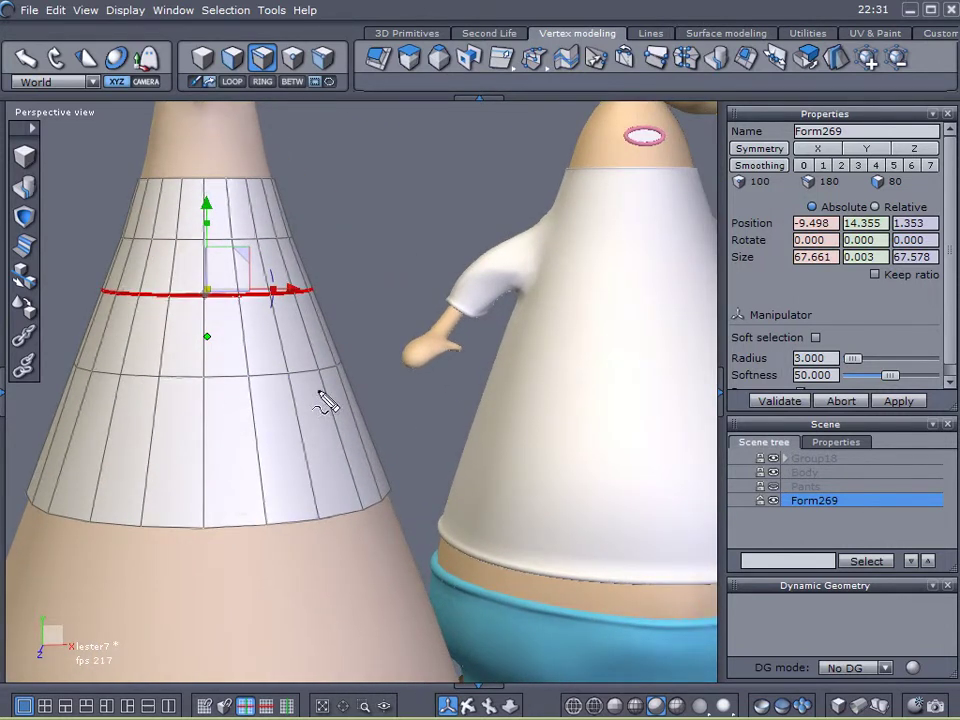
drag(113, 238, 567, 232)
drag(78, 294, 500, 292)
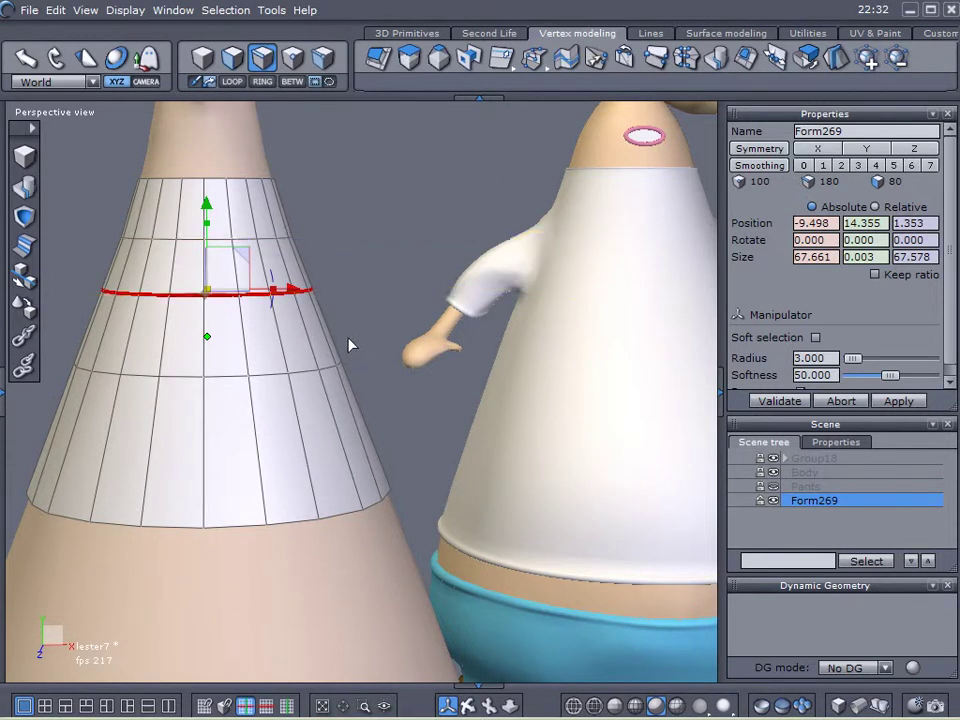
key(ctrl+s)
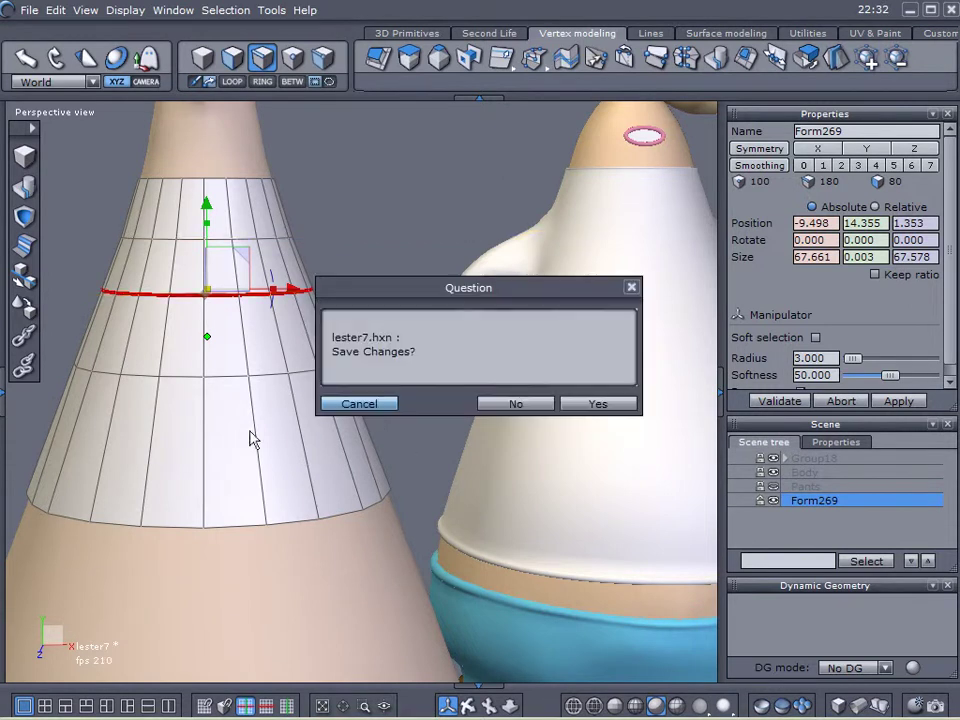
click(633, 286)
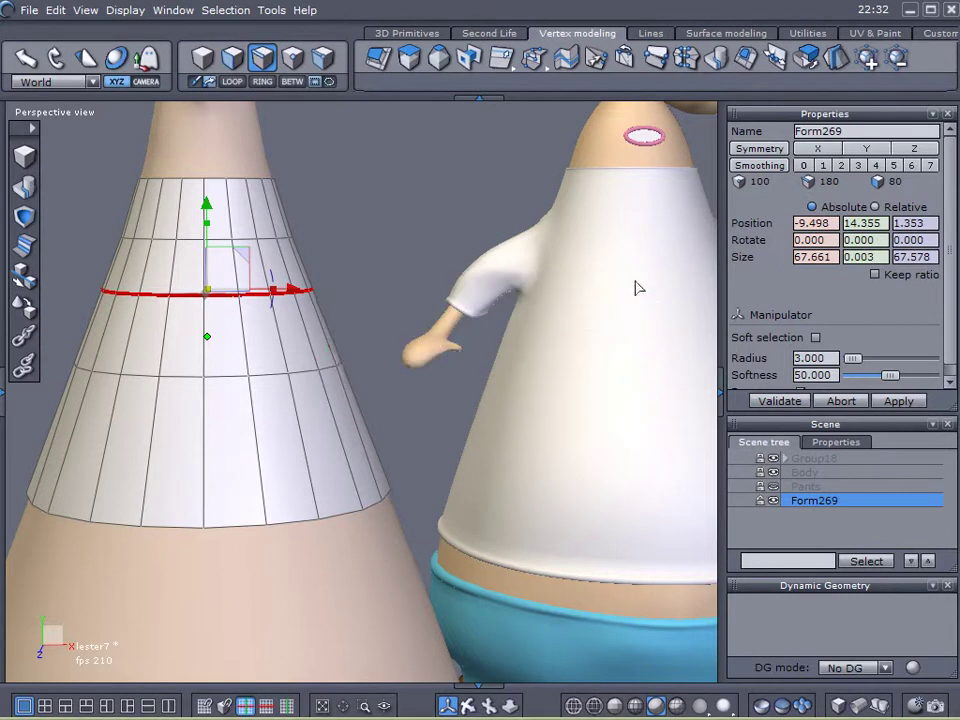
alt+drag(188, 355, 522, 362)
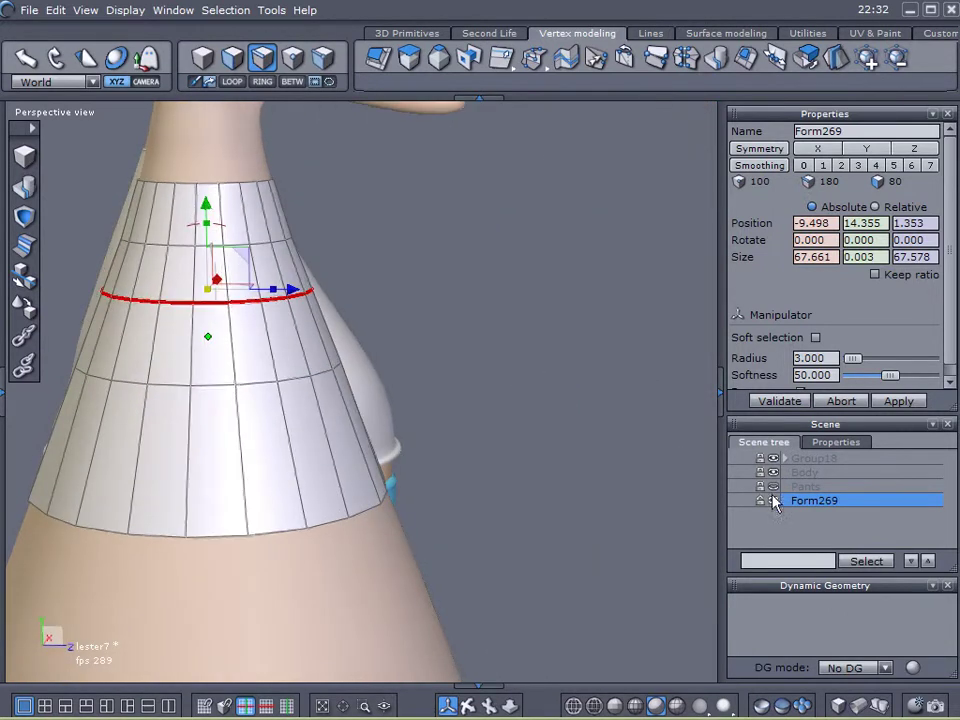
- Finish the edge loop edit, enable X symmetry on the shirt piece, and hide the Group18 reference character
click(732, 500)
click(795, 500)
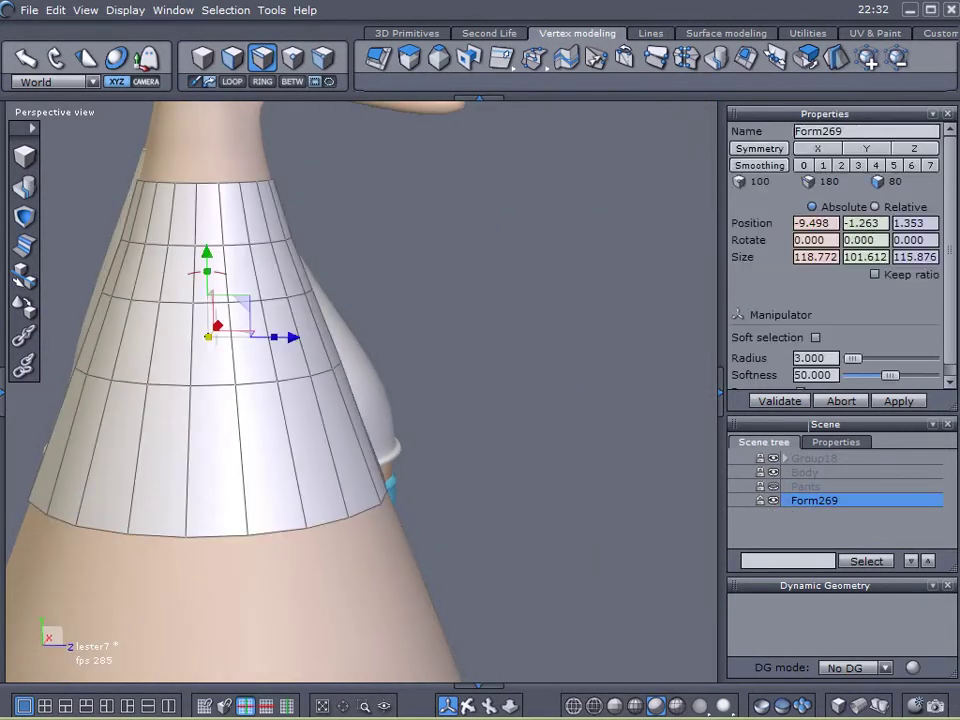
click(775, 148)
alt+drag(460, 281, 332, 281)
right_drag(333, 285, 318, 312)
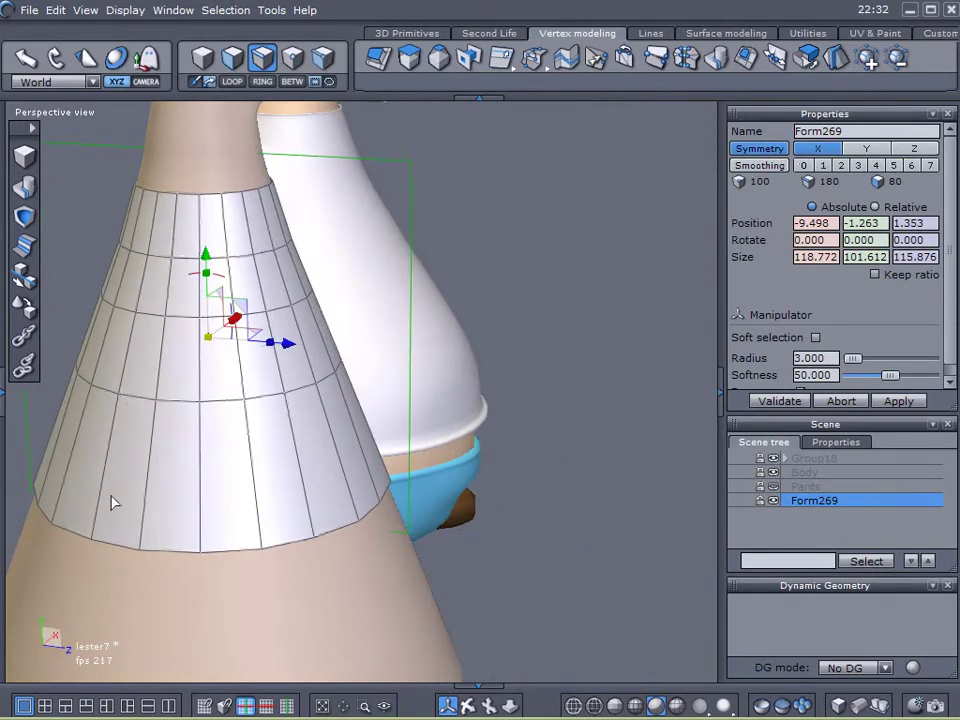
right_drag(163, 403, 155, 248)
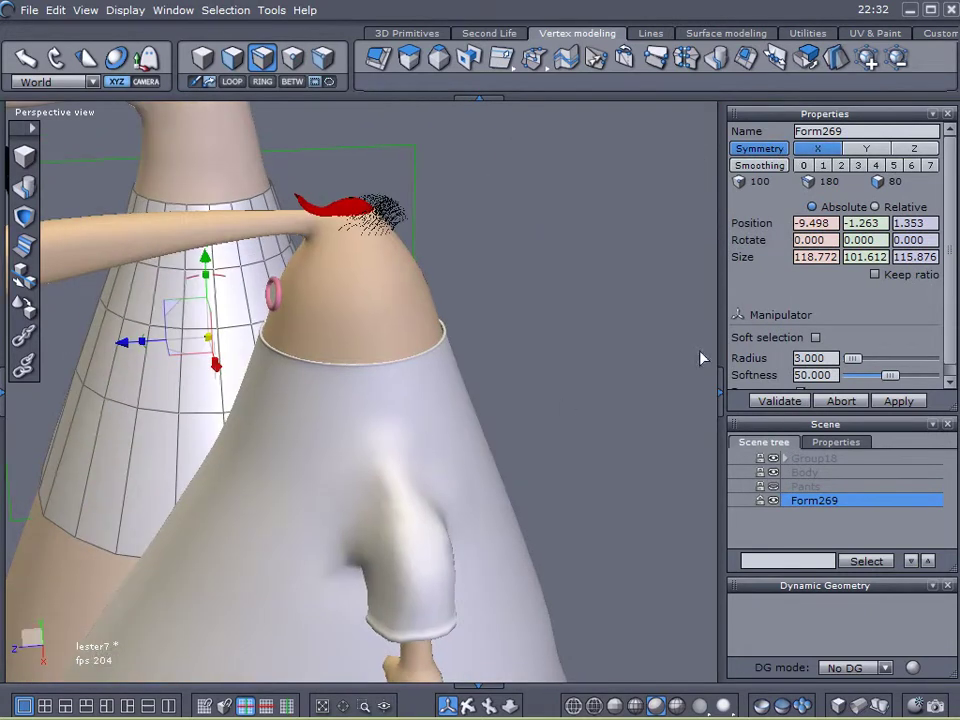
click(773, 459)
alt+drag(690, 380, 130, 350)
- Select the two adjacent faces at the middle of the shirt's side, in the second row from the neck
click(232, 58)
middle_drag(278, 265, 491, 259)
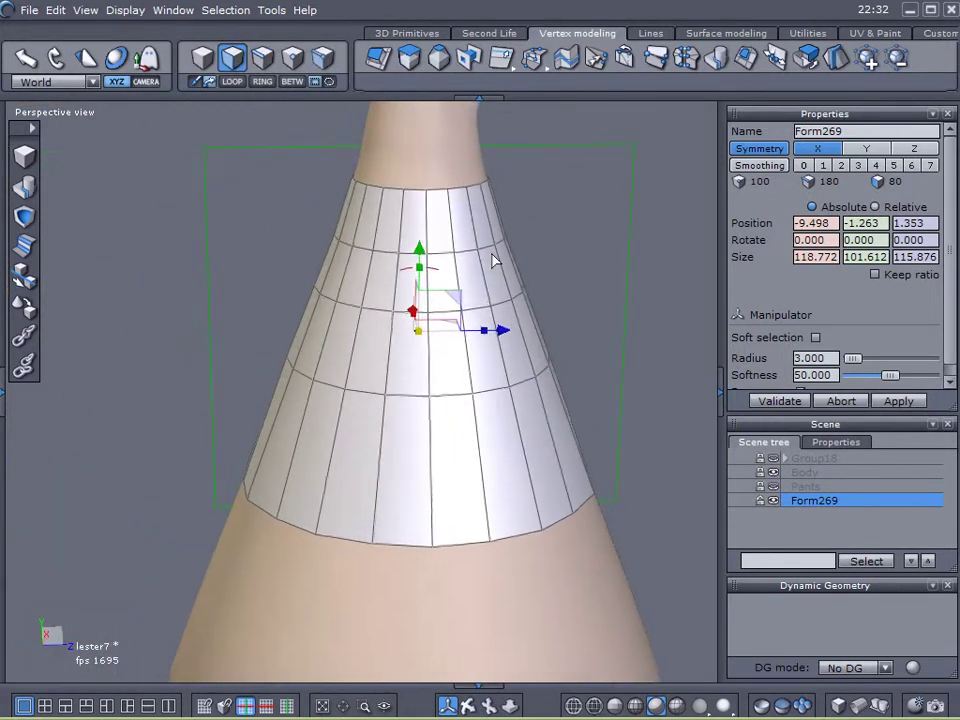
alt+drag(503, 406, 509, 432)
right_drag(509, 428, 452, 290)
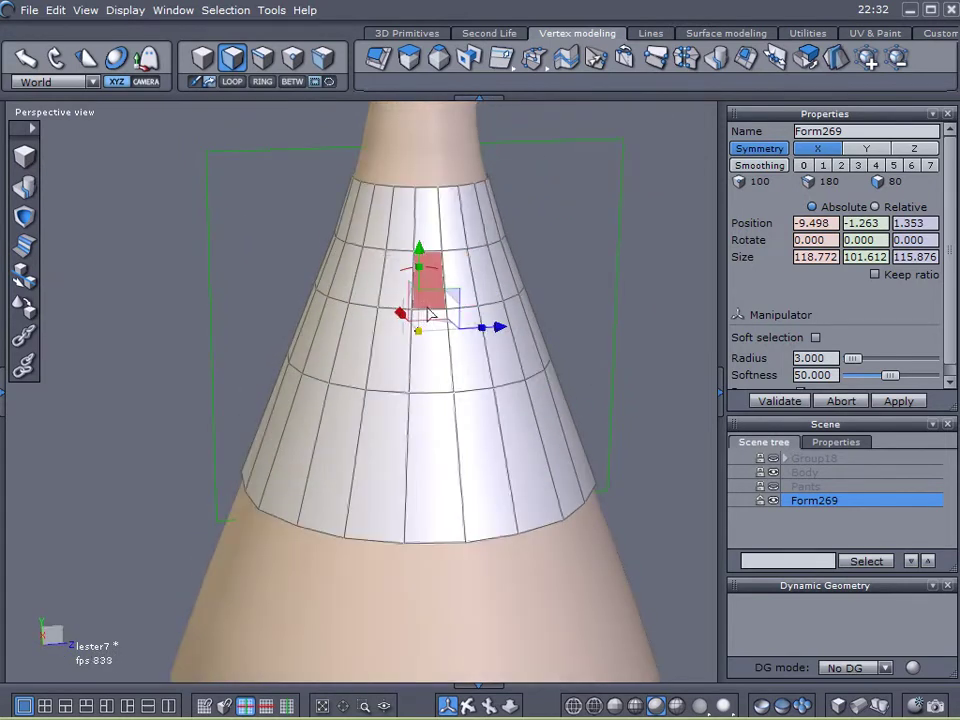
click(444, 407)
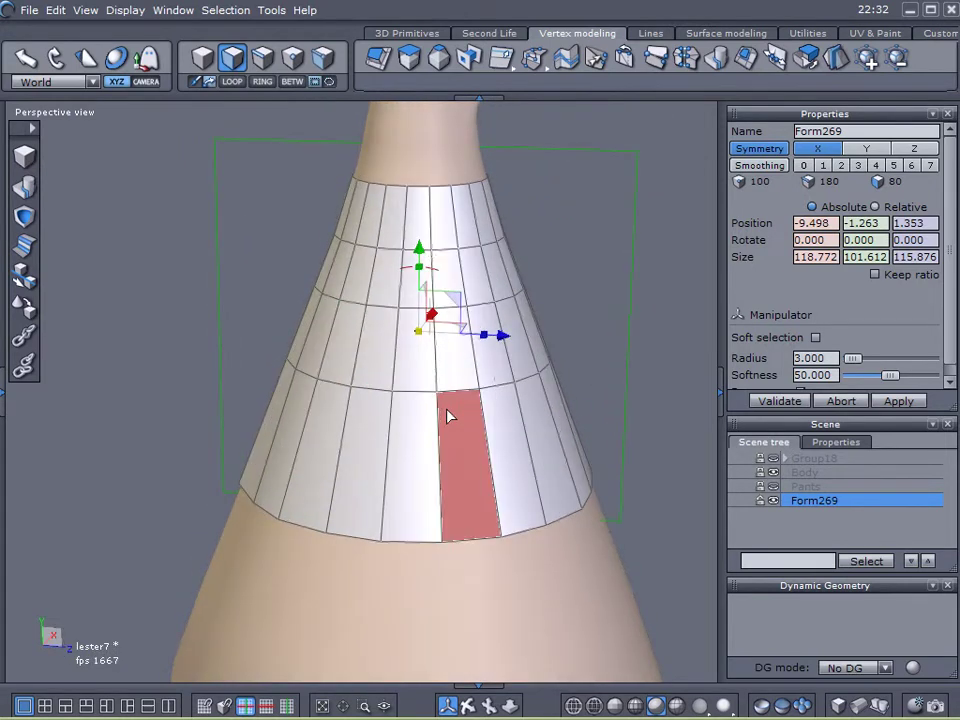
alt+drag(394, 418, 428, 380)
click(394, 253)
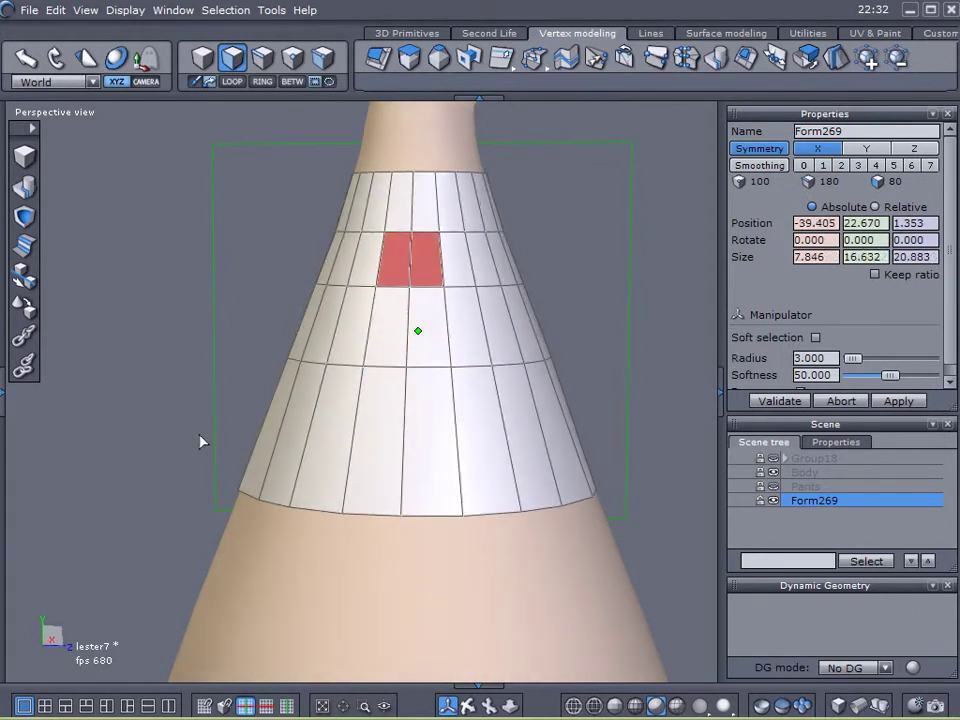
alt+drag(532, 445, 36, 497)
right_drag(36, 497, 291, 456)
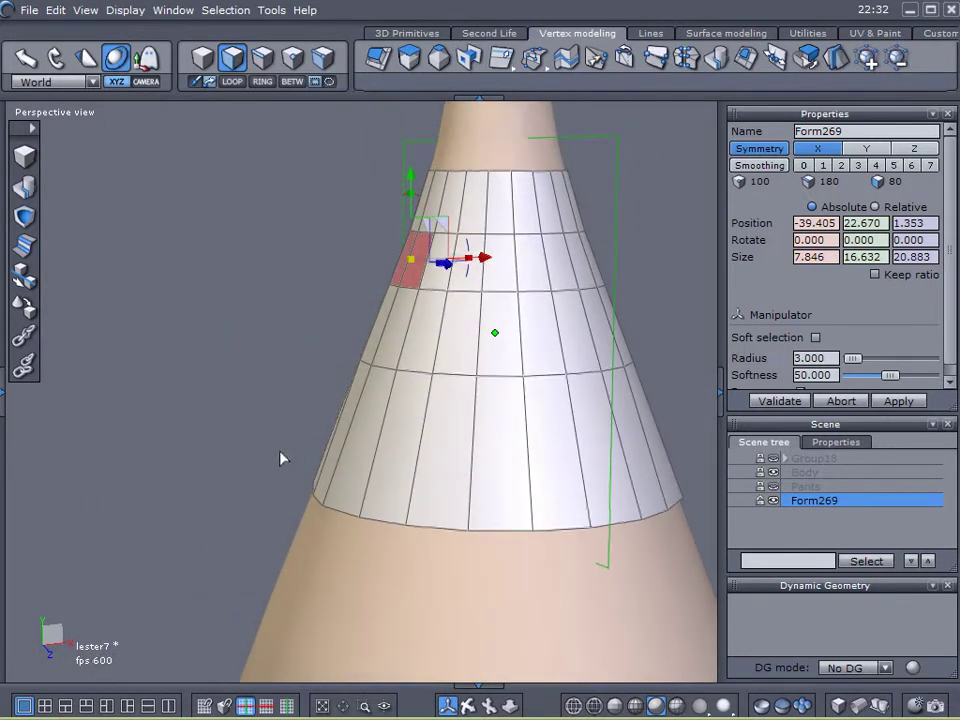
right_drag(224, 311, 251, 310)
click(408, 58)
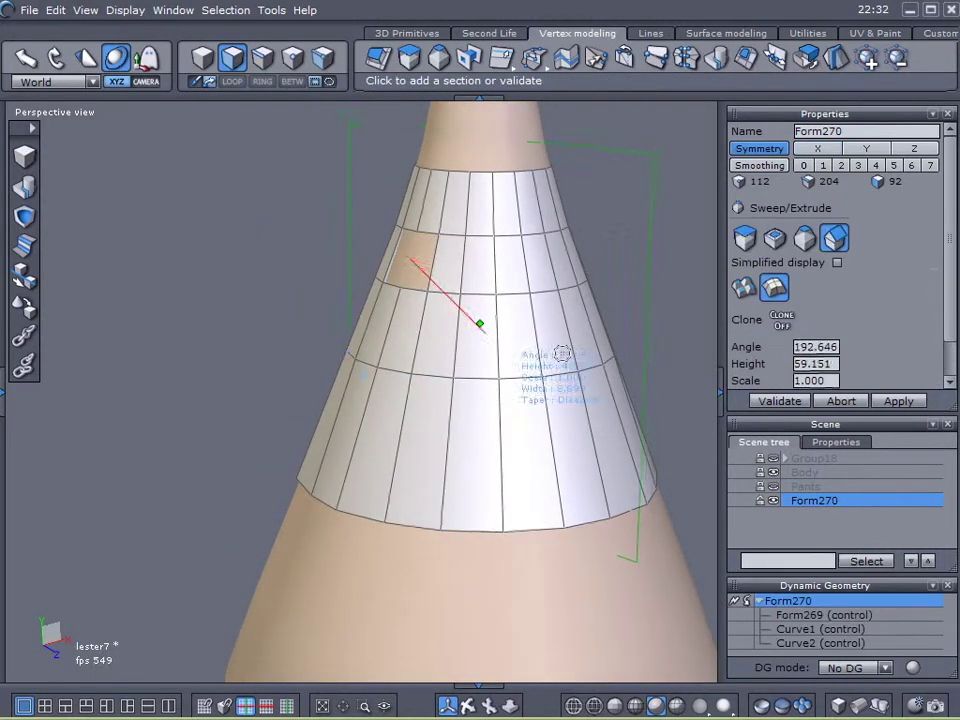
click(843, 401)
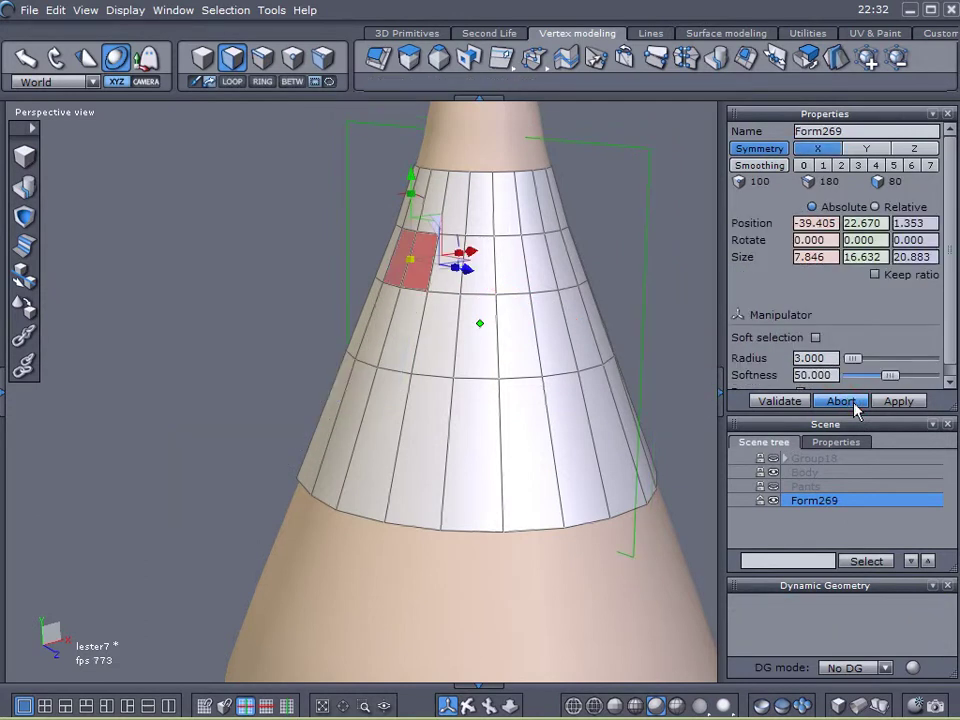
- Set the shirt's smoothing to level 1 and extrude the two side faces outward in two sections, about 11.5 and 8.2 high
click(822, 165)
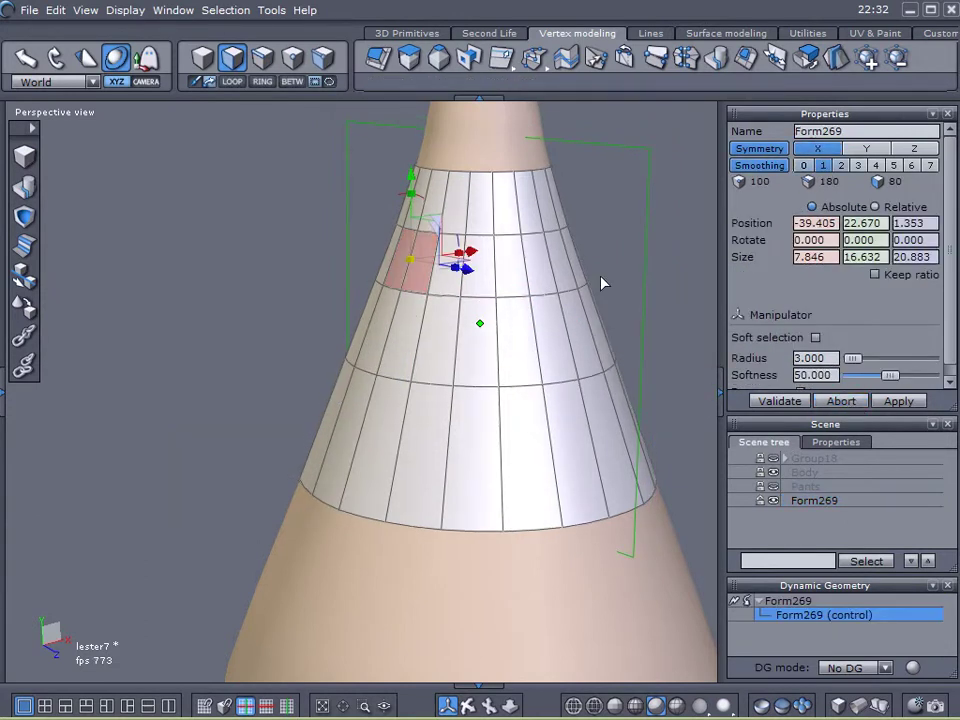
click(410, 60)
mouse_move(293, 288)
alt+mouse_down()
mouse_move(265, 282)
mouse_move(287, 279)
alt+mouse_up()
scroll(298, 257, up, 3)
scroll(300, 257, down, 2)
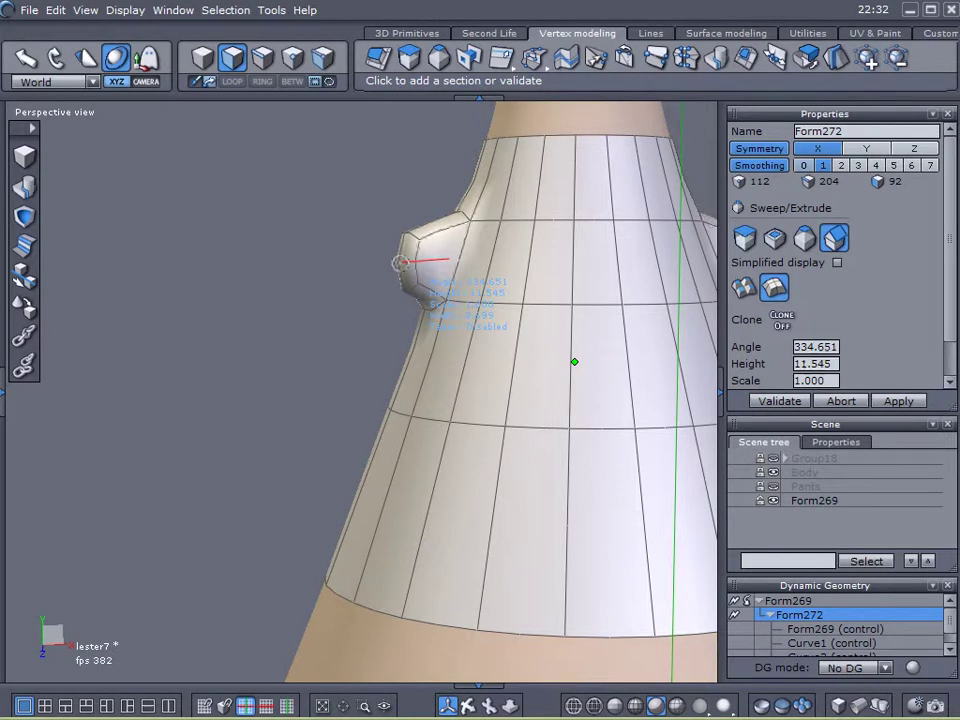
drag(405, 263, 389, 268)
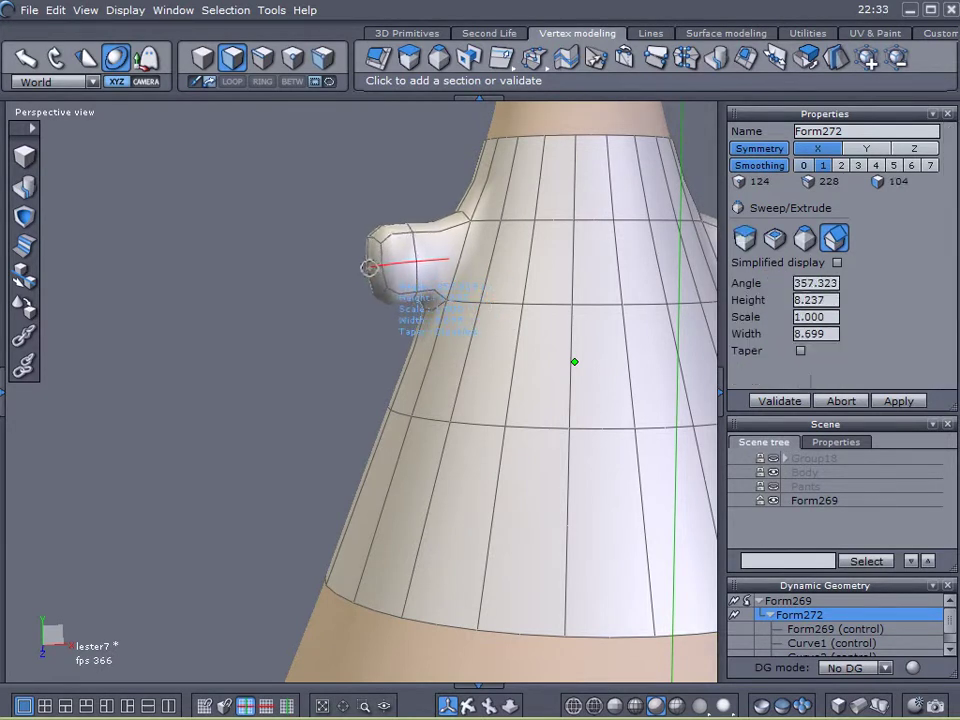
click(767, 400)
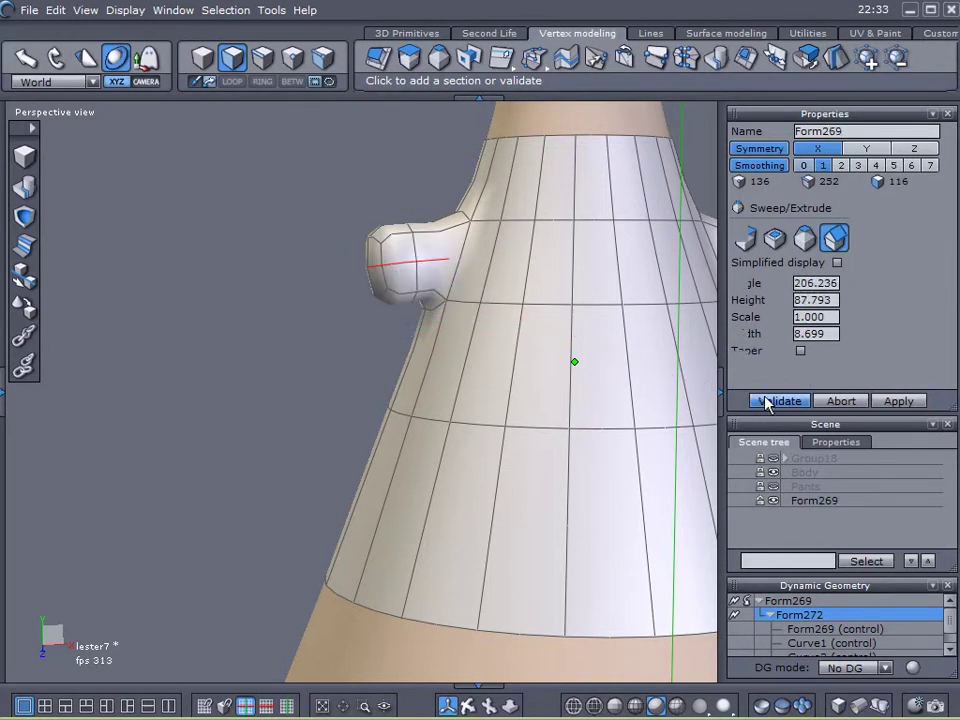
- Delete the underside faces of the sleeve's outer section to open the sleeve
middle_drag(274, 345, 440, 325)
click(328, 270)
middle_drag(216, 553, 153, 379)
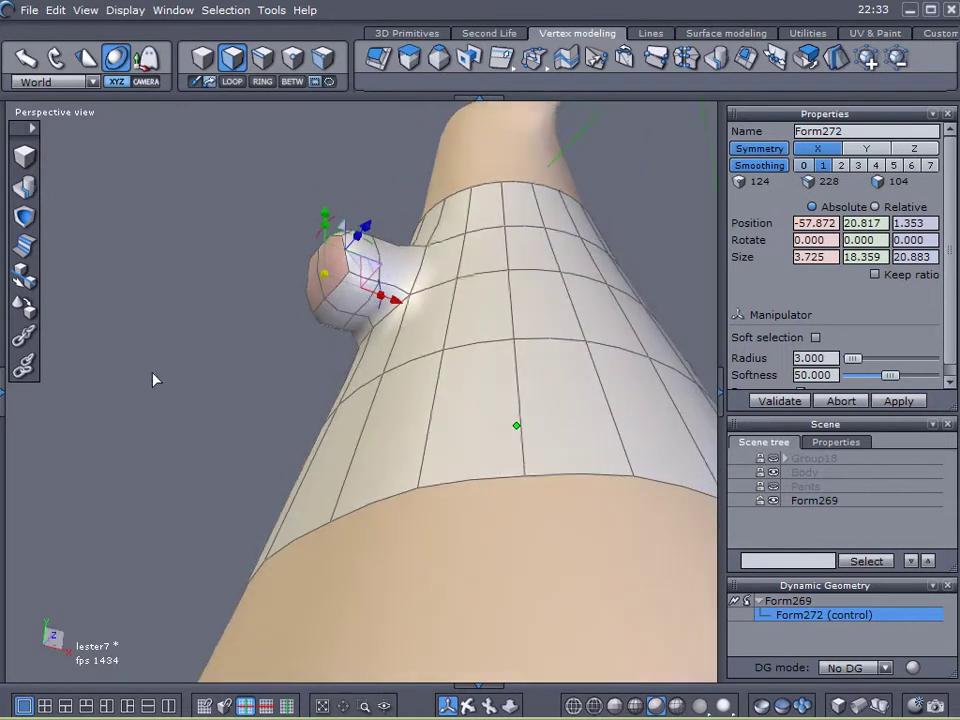
click(339, 311)
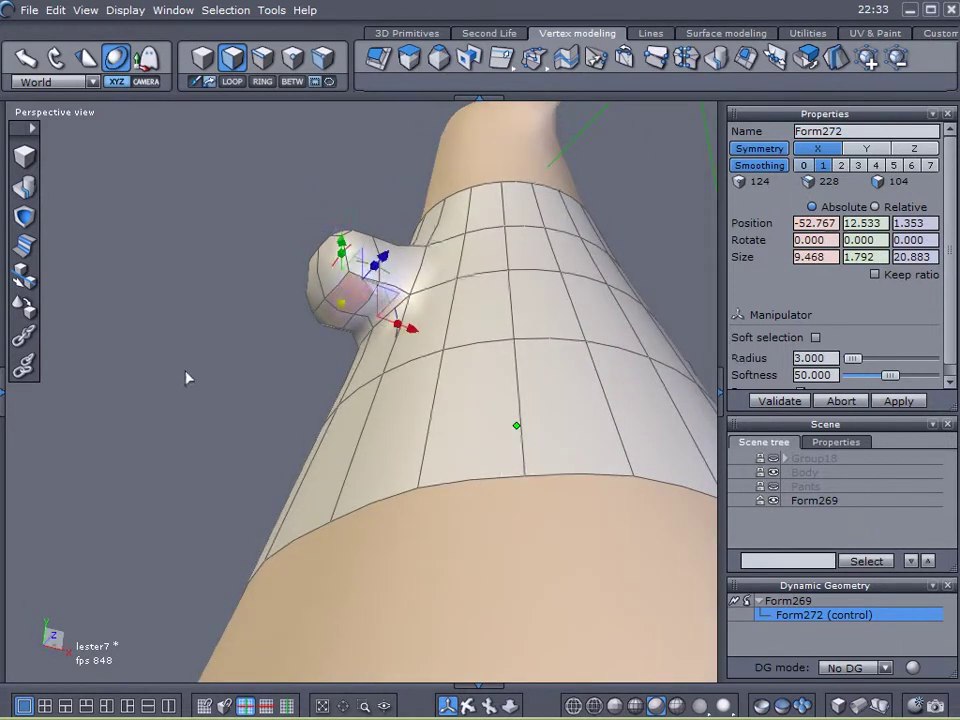
key(Delete)
- Select the edge loop around the sleeve opening and move it outward along the X axis
click(262, 57)
click(340, 289)
click(234, 82)
middle_drag(222, 165, 383, 335)
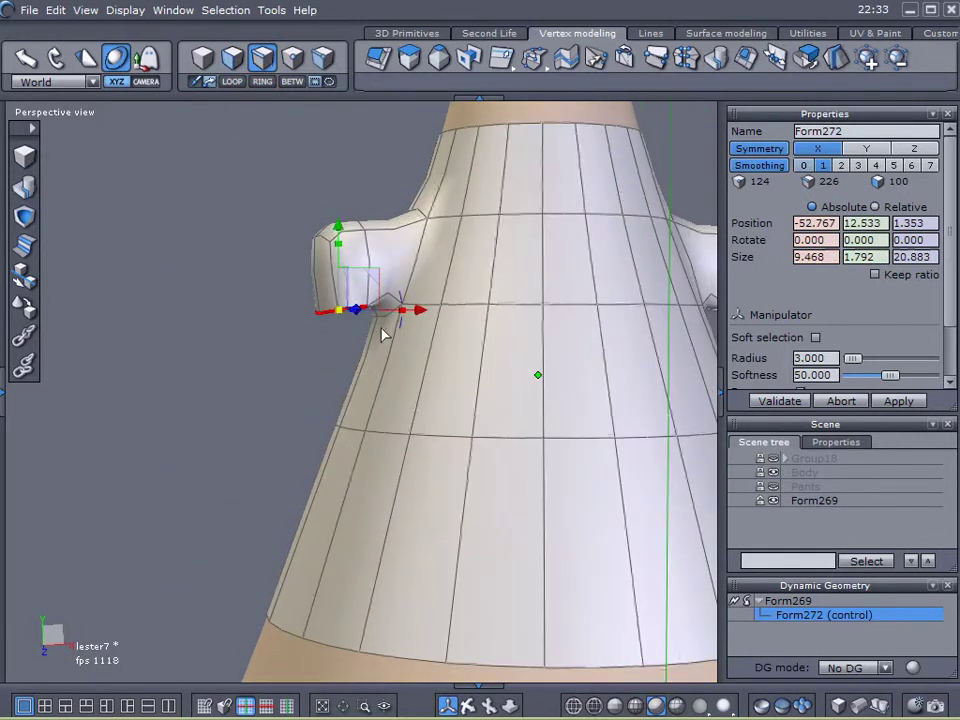
drag(421, 311, 391, 320)
scroll(366, 304, up, 2)
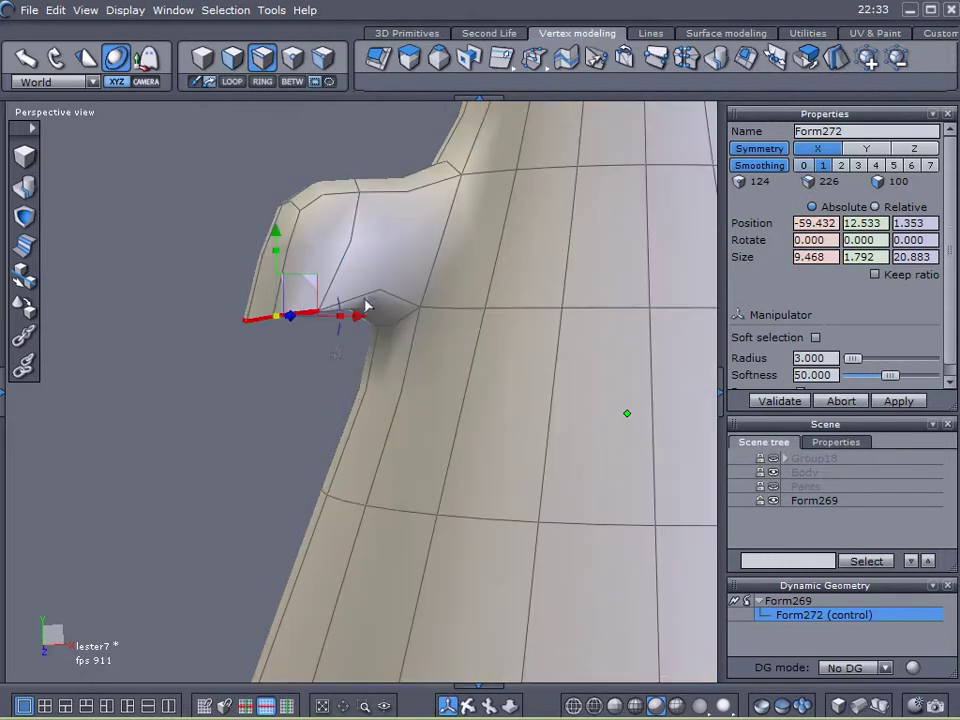
- Reposition and tilt the sleeve opening's edge loop to angle the sleeve down and away from the body
middle_drag(328, 368, 354, 262)
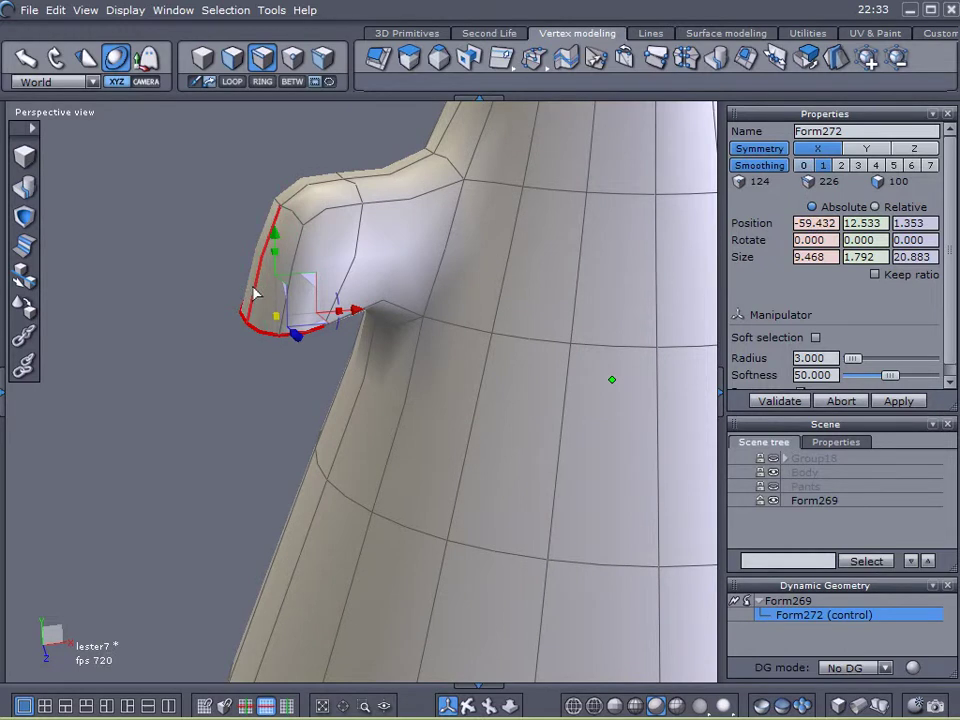
middle_drag(293, 364, 325, 302)
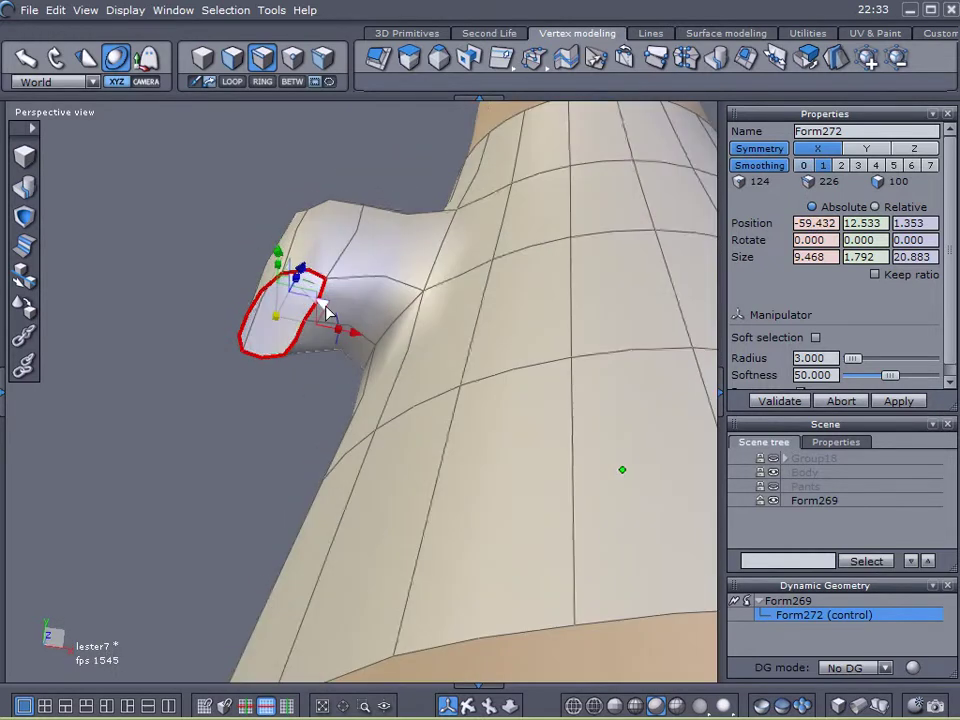
drag(340, 335, 390, 349)
middle_drag(390, 349, 241, 525)
drag(347, 339, 329, 354)
drag(310, 287, 279, 313)
- Select the sleeve's top faces and rotate them to slope down from the shoulder
click(234, 66)
middle_drag(220, 185, 361, 359)
mouse_move(394, 355)
mouse_down()
mouse_move(381, 317)
mouse_move(463, 319)
mouse_up()
middle_drag(370, 436, 422, 483)
scroll(401, 443, down, 3)
scroll(330, 454, up, 5)
scroll(311, 454, down, 5)
scroll(421, 375, up, 3)
middle_drag(446, 417, 363, 397)
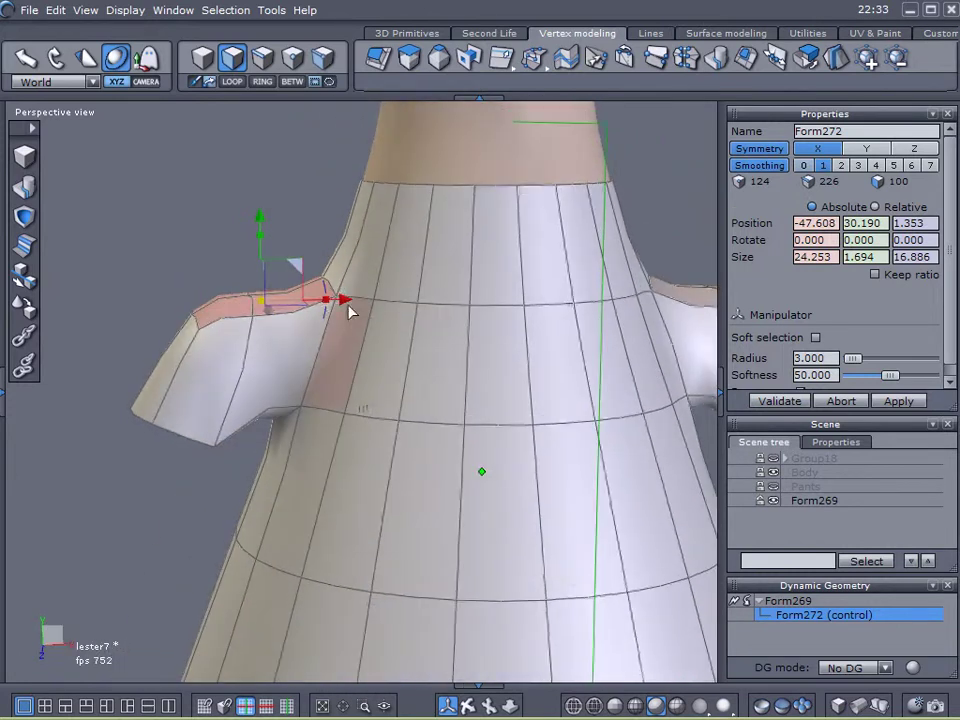
drag(319, 283, 303, 268)
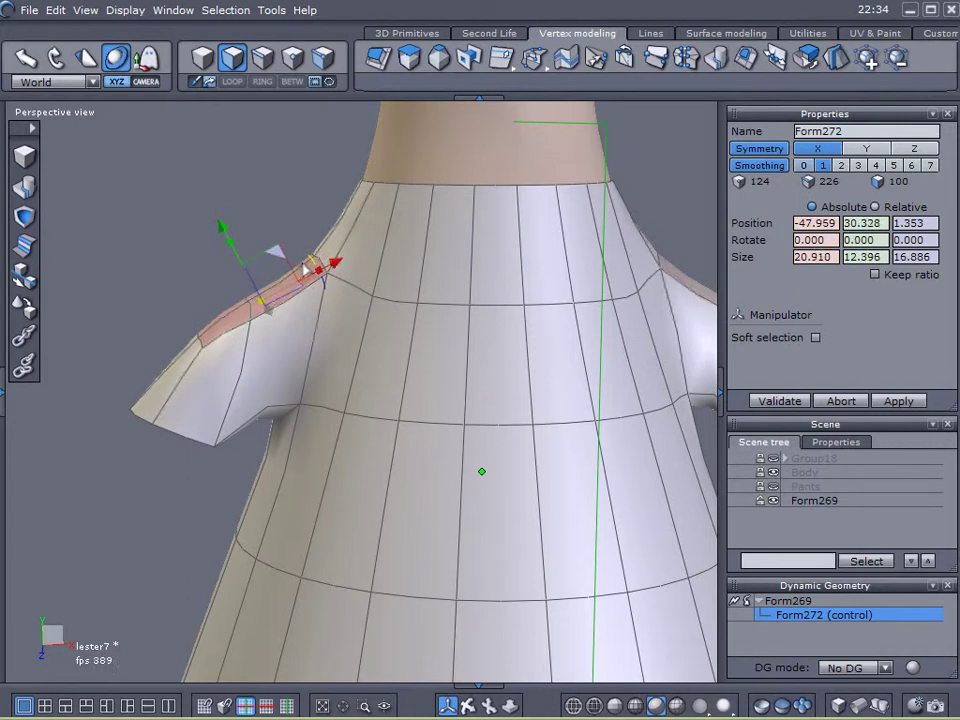
- Select the edges running across the sleeve's top at its outer bend and move them outward
click(260, 59)
middle_drag(83, 295, 326, 490)
click(372, 474)
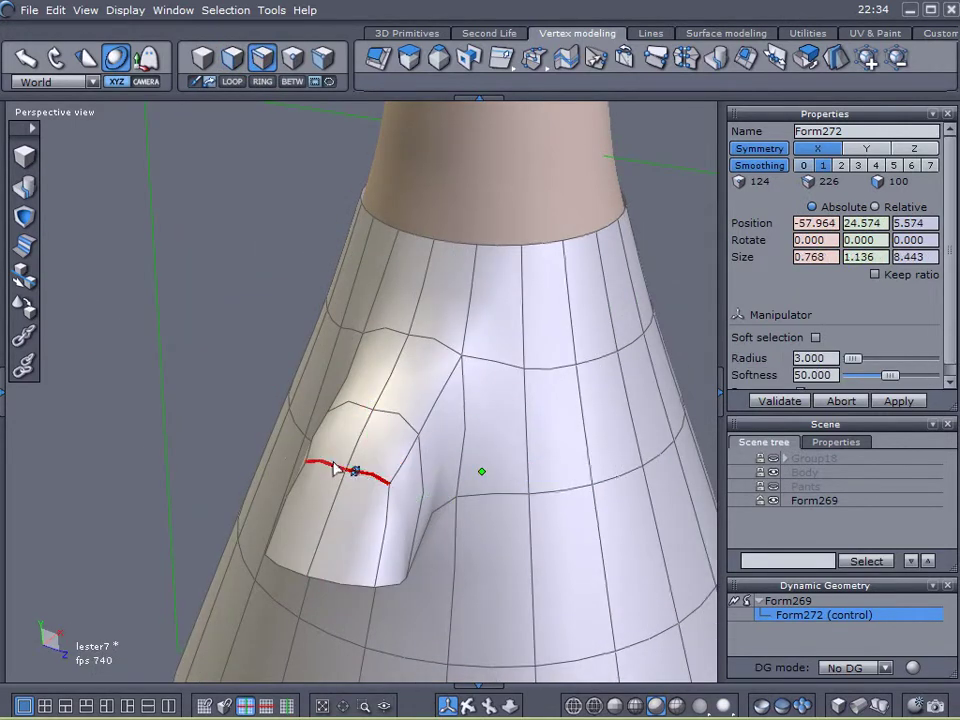
right_drag(517, 478, 381, 437)
drag(379, 434, 354, 439)
- Select the vertical edges on both sides of the sleeve's base and scale them apart to a Z size of 29.953
right_drag(307, 459, 432, 485)
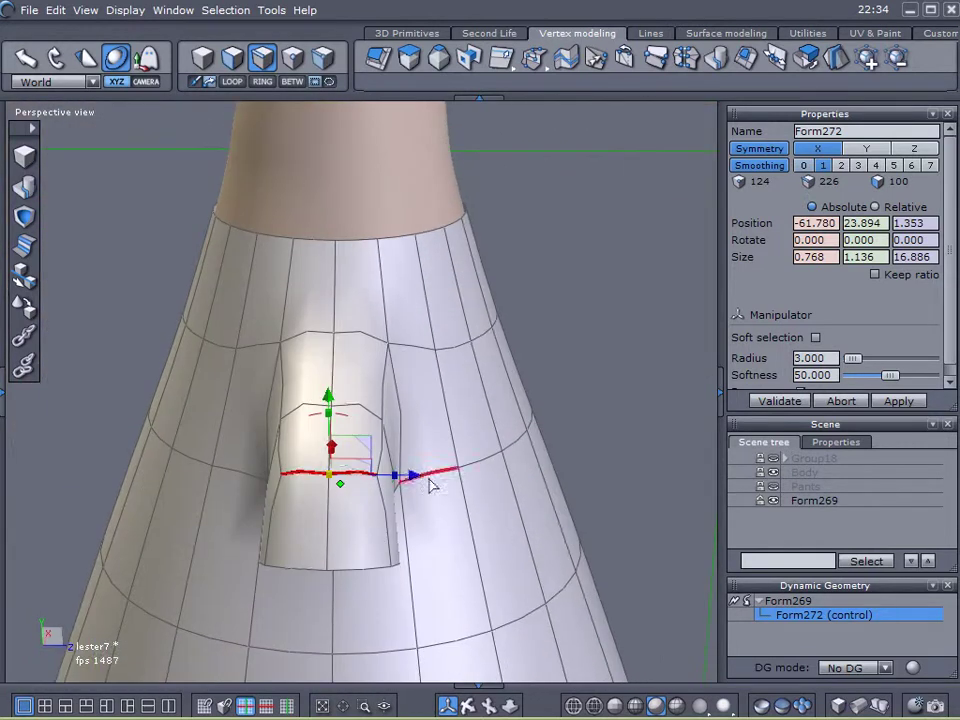
click(400, 420)
shift+click(274, 401)
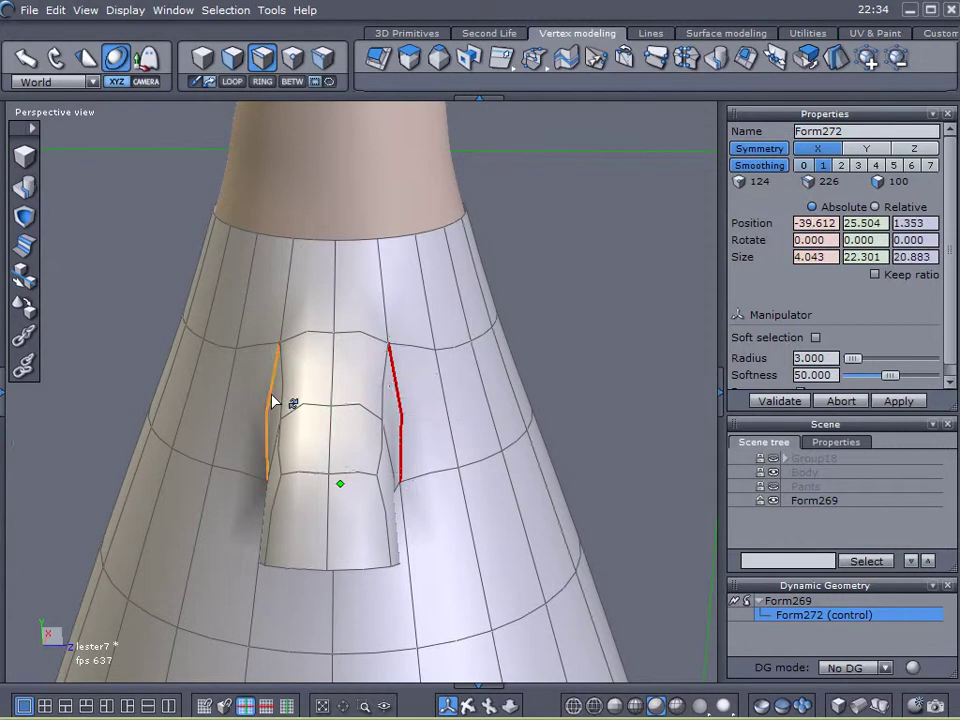
drag(403, 418, 429, 422)
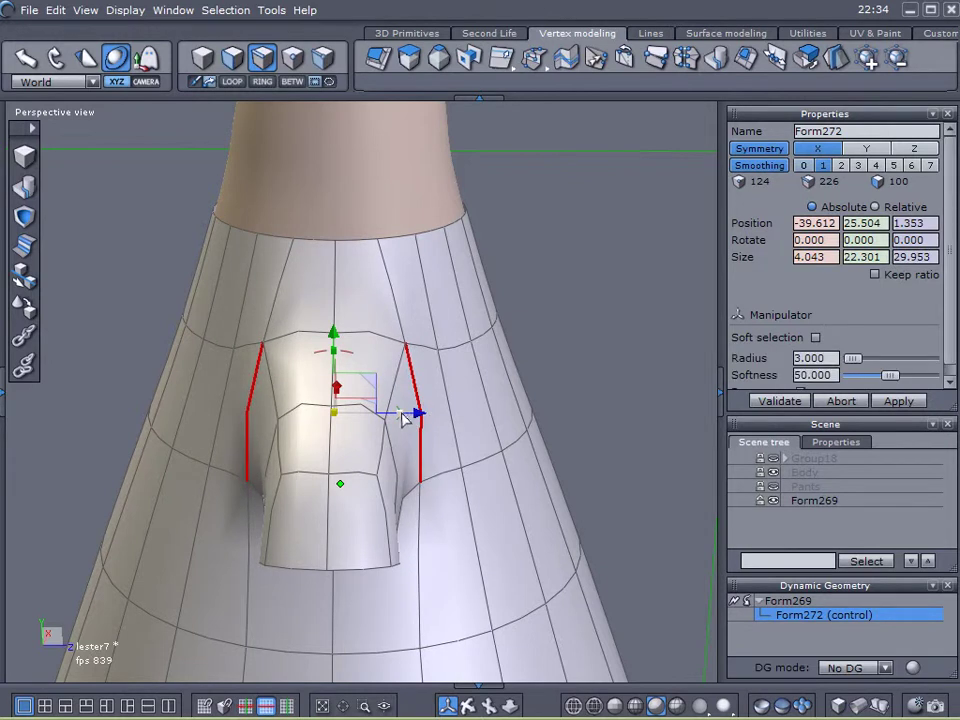
- Select and reposition individual points on the sleeve to refine its shape, and clear the selection
middle_drag(482, 466, 338, 183)
click(294, 60)
click(297, 418)
middle_drag(297, 418, 614, 479)
drag(218, 422, 186, 425)
middle_drag(405, 385, 333, 470)
click(551, 455)
- Select faces along the top of the shoulder and sleeve and adjust them for a smoother slope
alt+drag(424, 449, 485, 490)
click(232, 57)
click(240, 311)
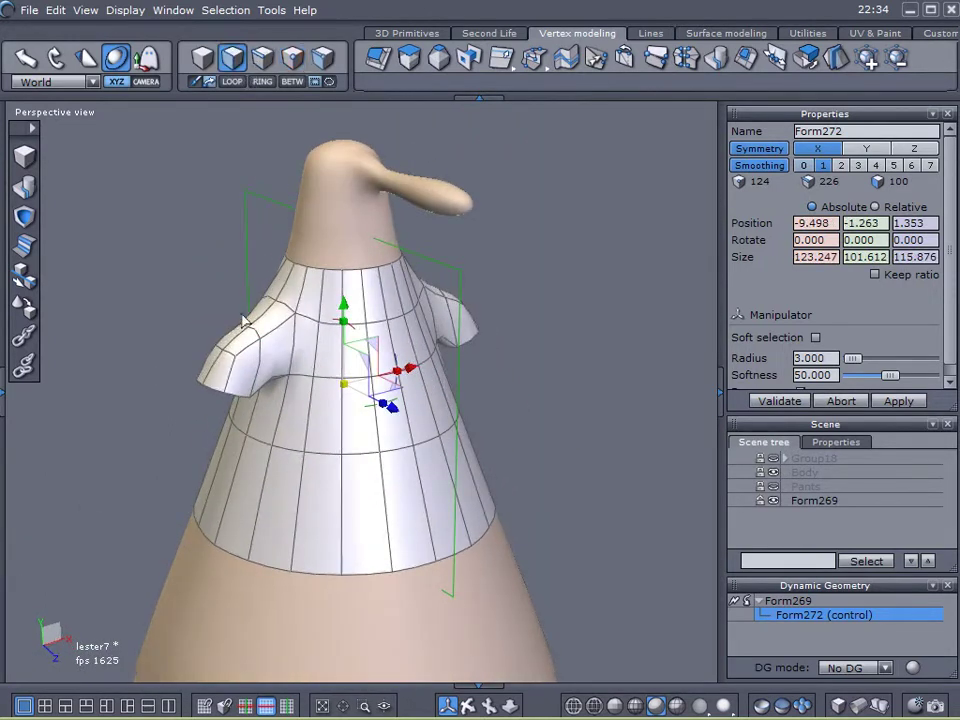
scroll(248, 345, up, 5)
scroll(248, 345, down, 5)
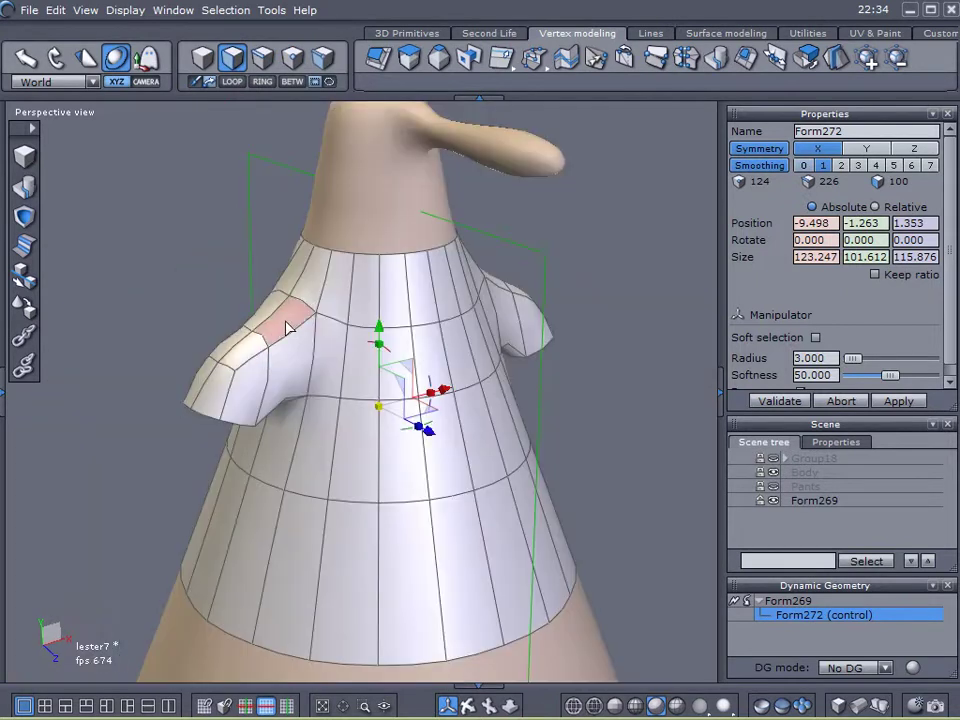
mouse_move(275, 325)
mouse_down()
mouse_move(257, 326)
mouse_move(210, 381)
mouse_up()
middle_drag(453, 484, 310, 362)
mouse_move(308, 347)
mouse_down()
mouse_move(281, 332)
mouse_move(317, 368)
mouse_up()
mouse_move(274, 328)
mouse_down()
mouse_move(279, 315)
mouse_move(308, 312)
mouse_move(281, 319)
mouse_up()
- Check the sleeves from several angles, leave face editing, and select the whole shirt object
alt+drag(270, 370, 477, 425)
middle_drag(477, 425, 268, 422)
click(644, 509)
scroll(644, 509, down, 3)
middle_drag(643, 508, 579, 452)
alt+drag(576, 465, 551, 394)
middle_drag(552, 395, 203, 409)
click(495, 471)
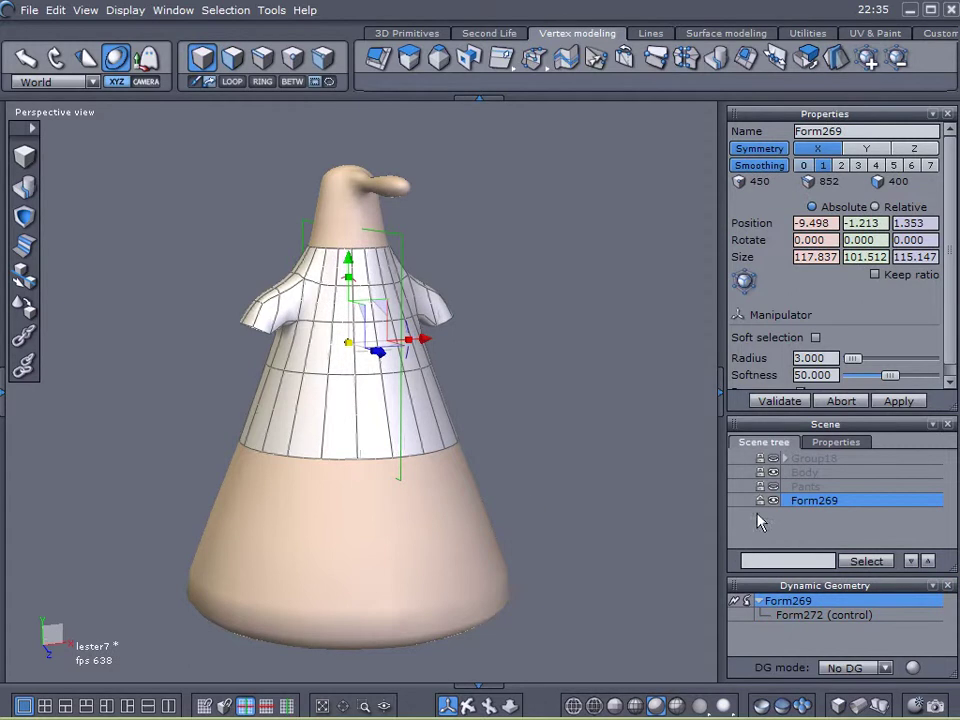
- Show the Pants and the Group18 reference character, and compare the new shirt with the reference
click(773, 487)
middle_drag(575, 430, 523, 450)
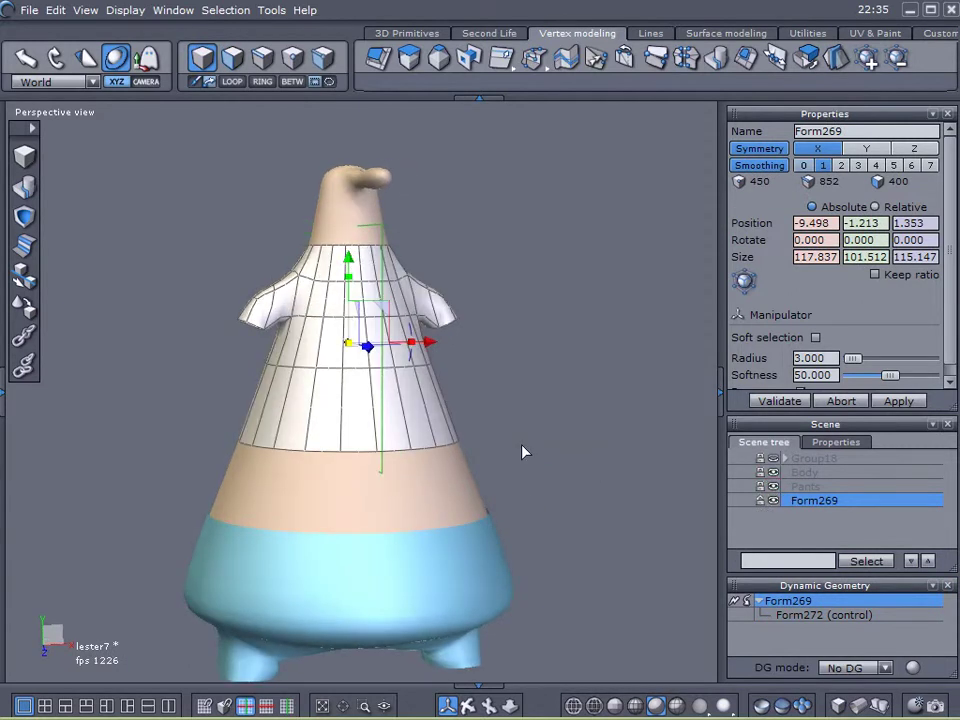
click(775, 462)
middle_drag(615, 456, 517, 483)
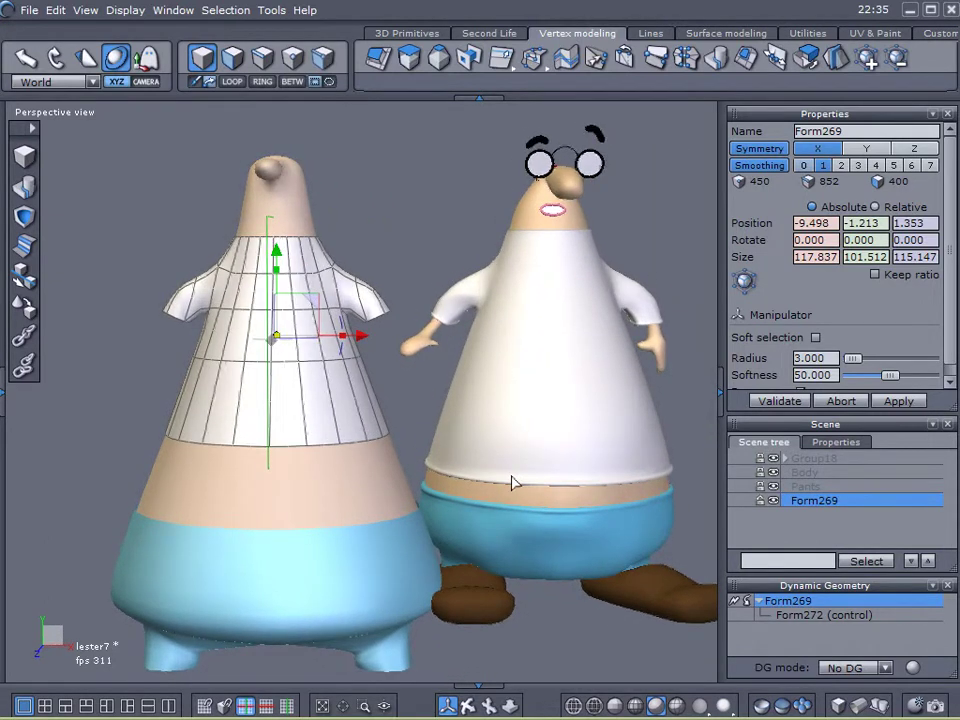